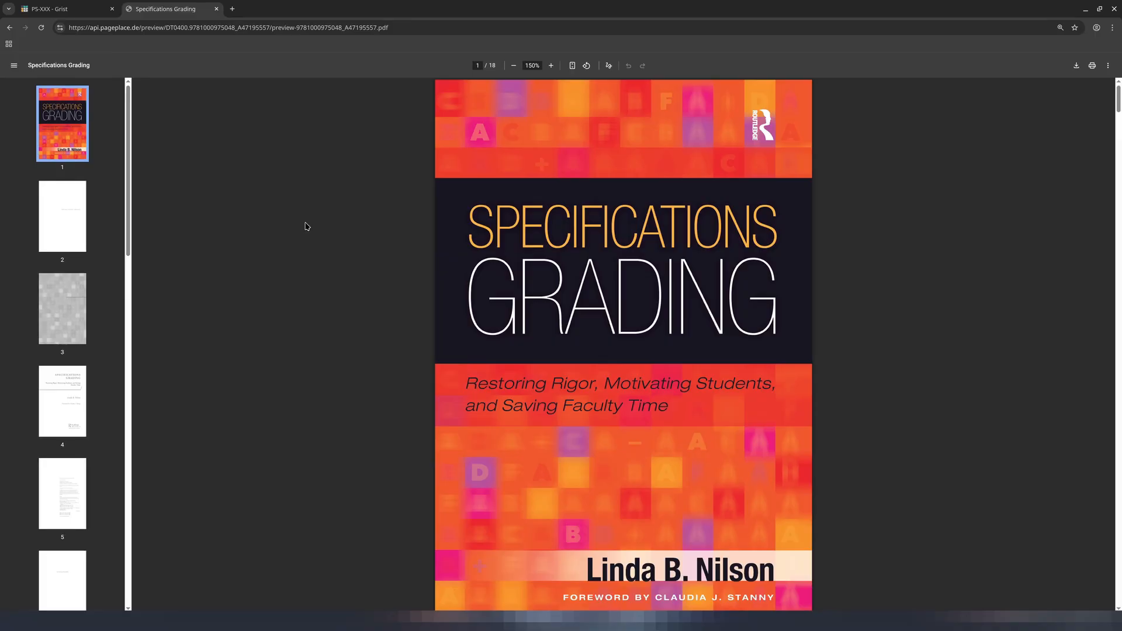
Switch to the grading document and set the I4 Outcome of the second student (row 2) to U
click(93, 7)
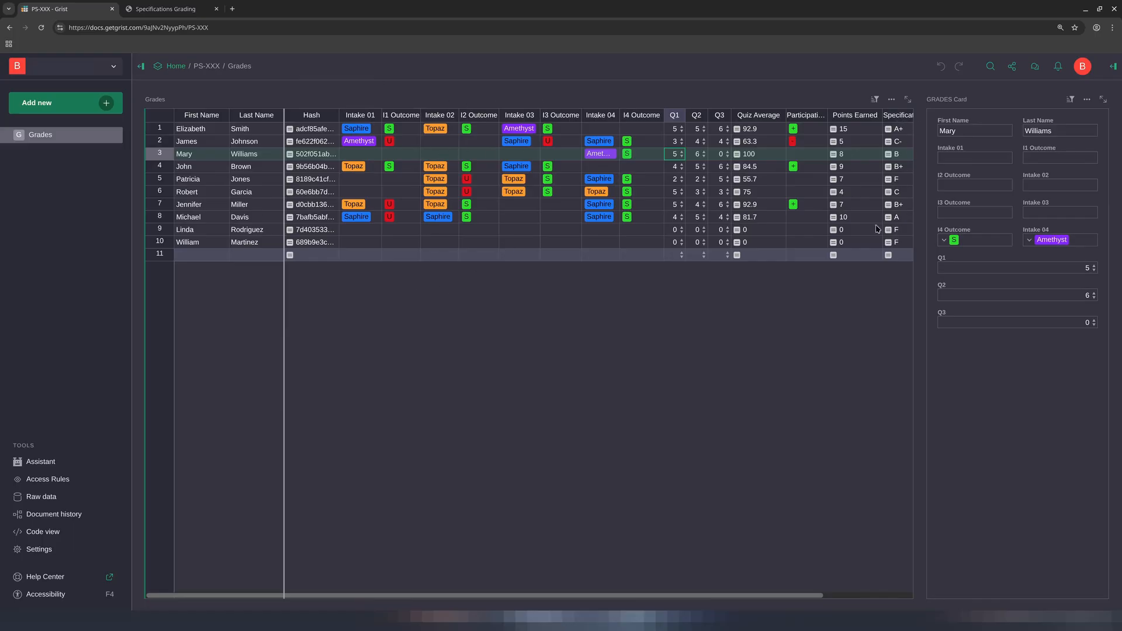
click(633, 143)
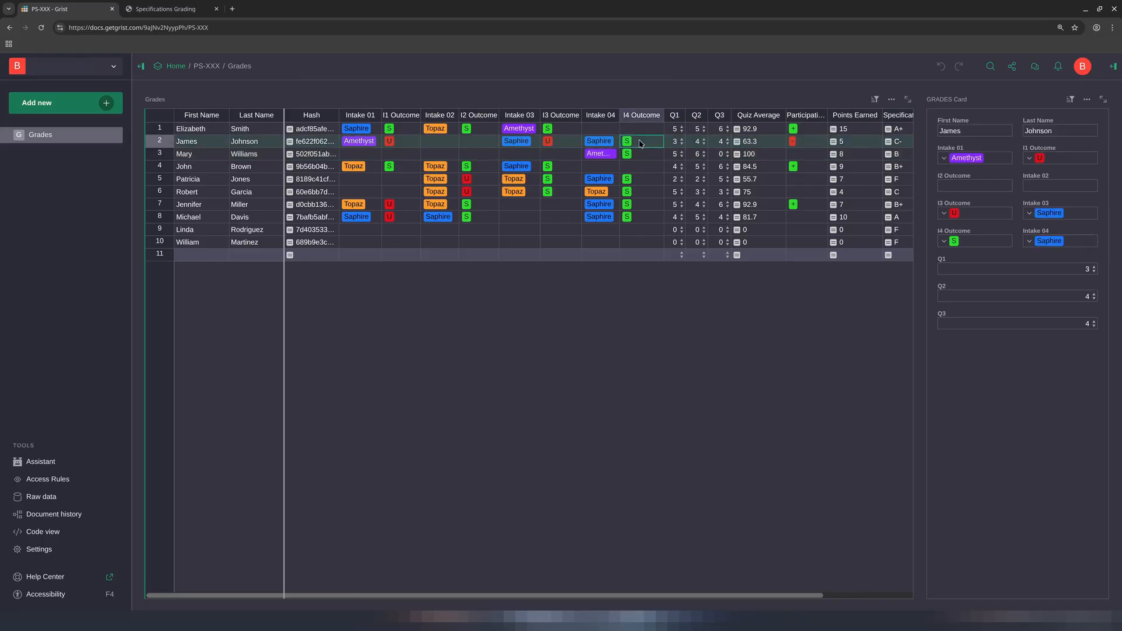
text(U)
click(639, 179)
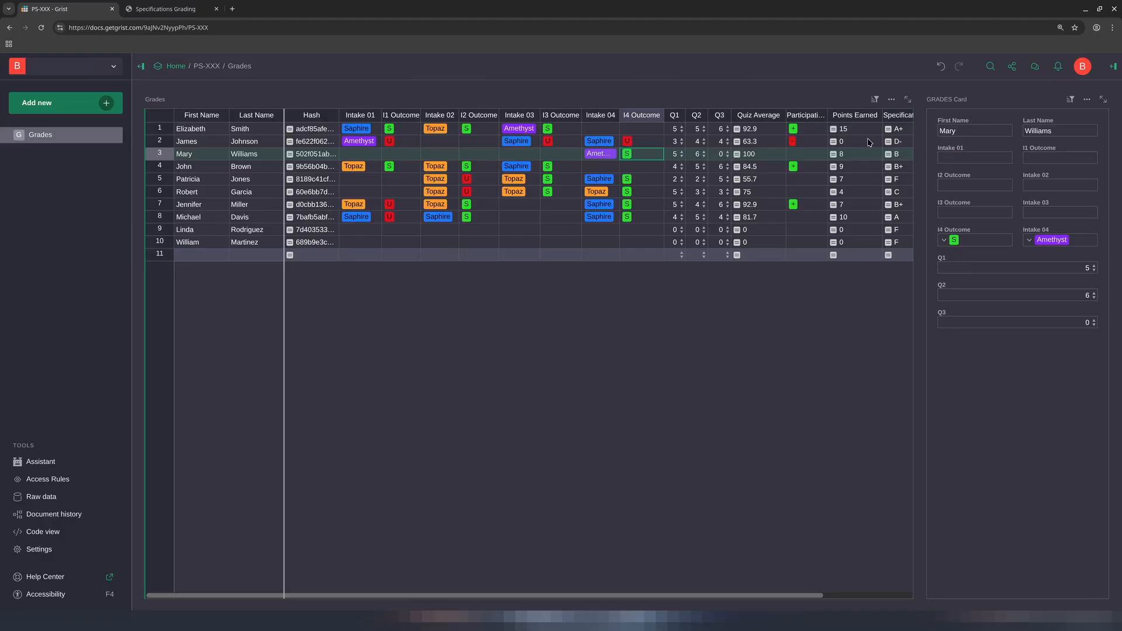
Set the Intake 03 value of the third student (row 3) to Topaz
click(525, 154)
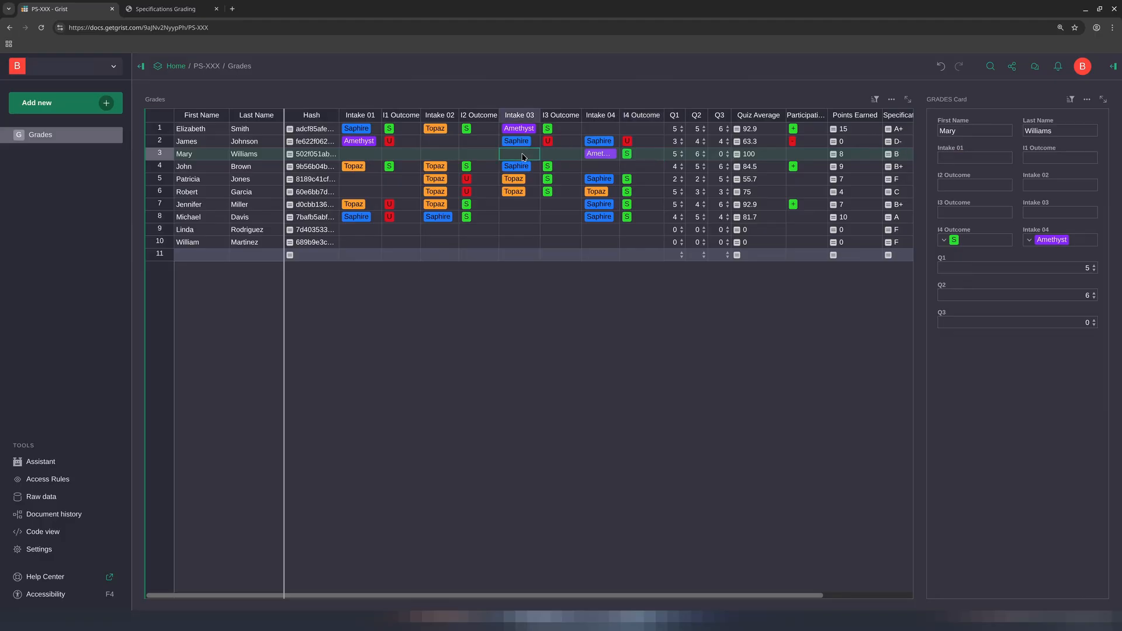
key(Return)
click(515, 174)
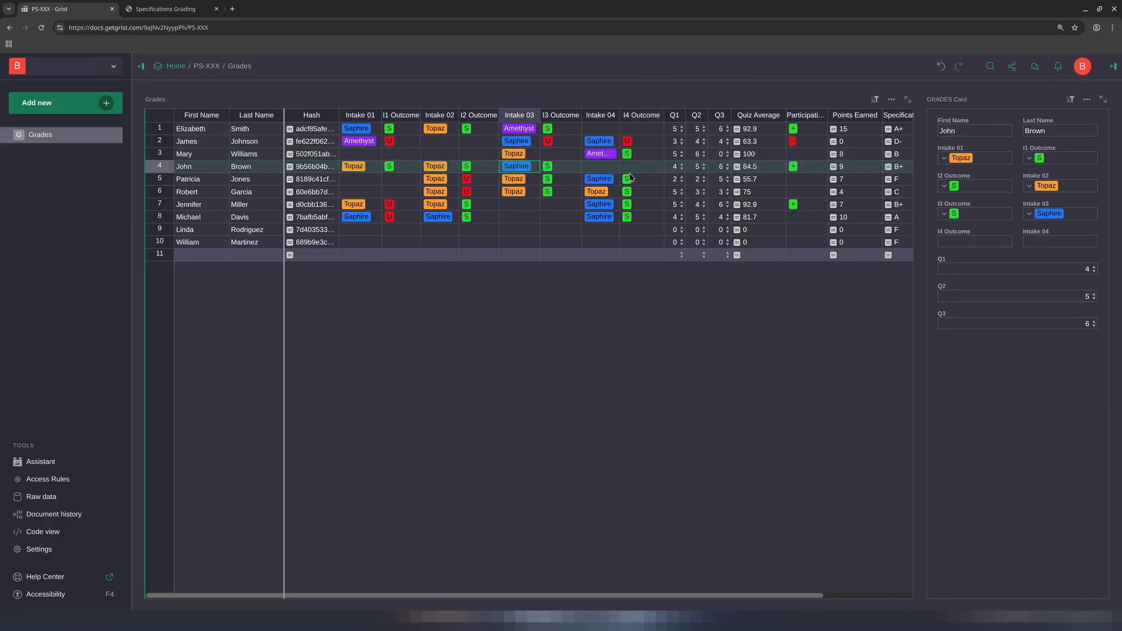
Set the I3 Outcome of the third student (row 3) to S
click(564, 155)
key(Return)
click(551, 175)
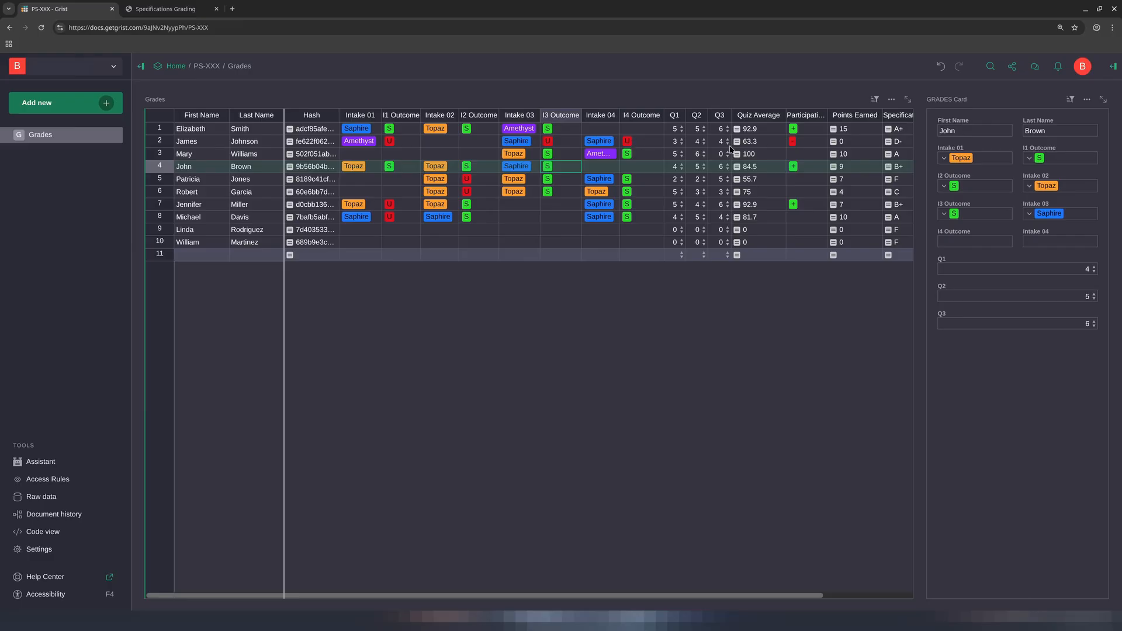
Open the Quiz Average formula to inspect it, then close the editor
double_click(756, 157)
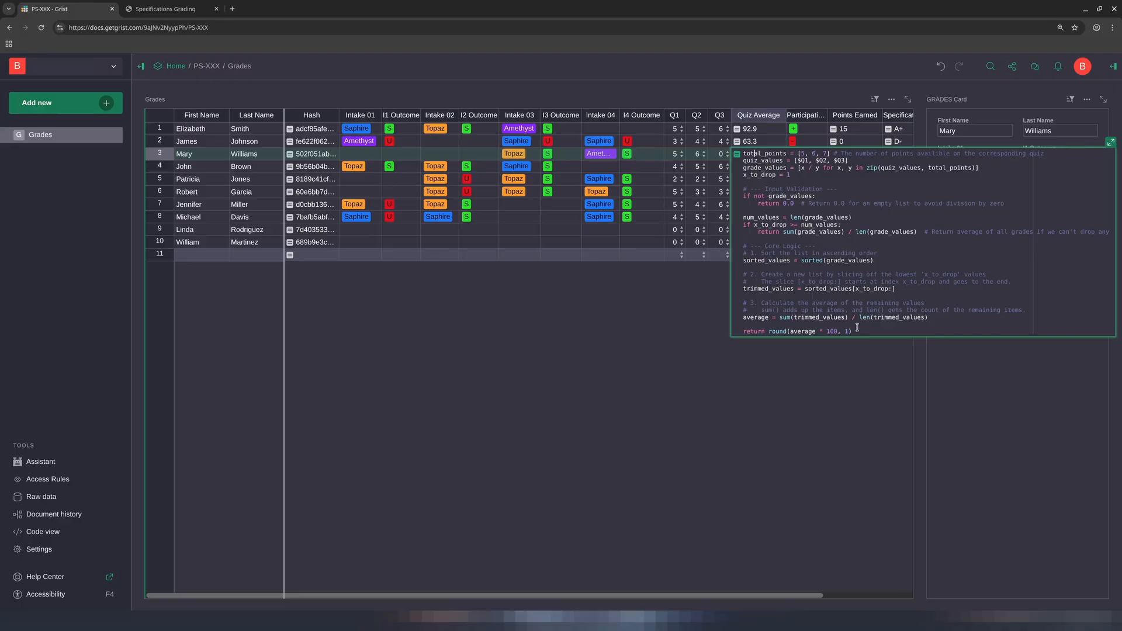
click(565, 157)
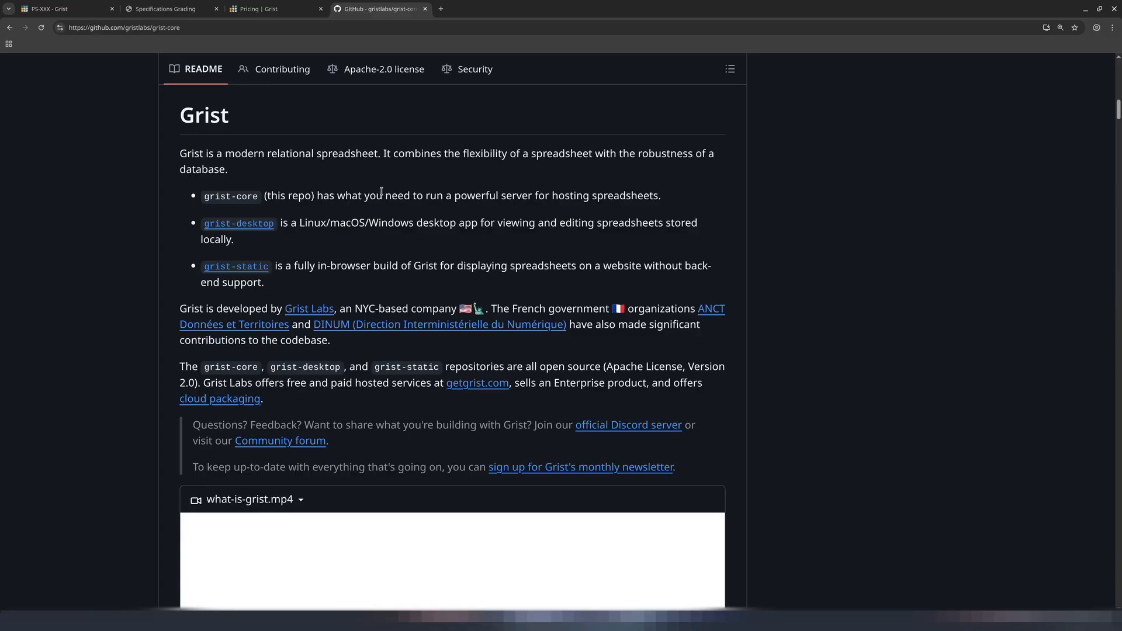
Read through the grist-core README feature lists and the Grist pricing page
scroll(381, 192, down, 10)
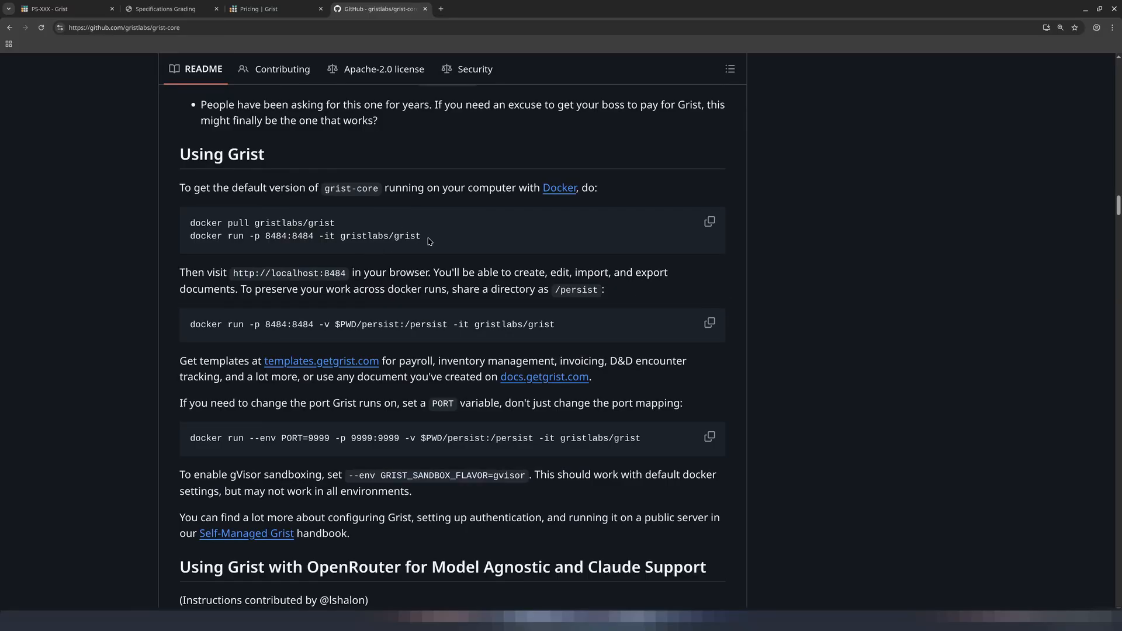
scroll(448, 232, up, 2)
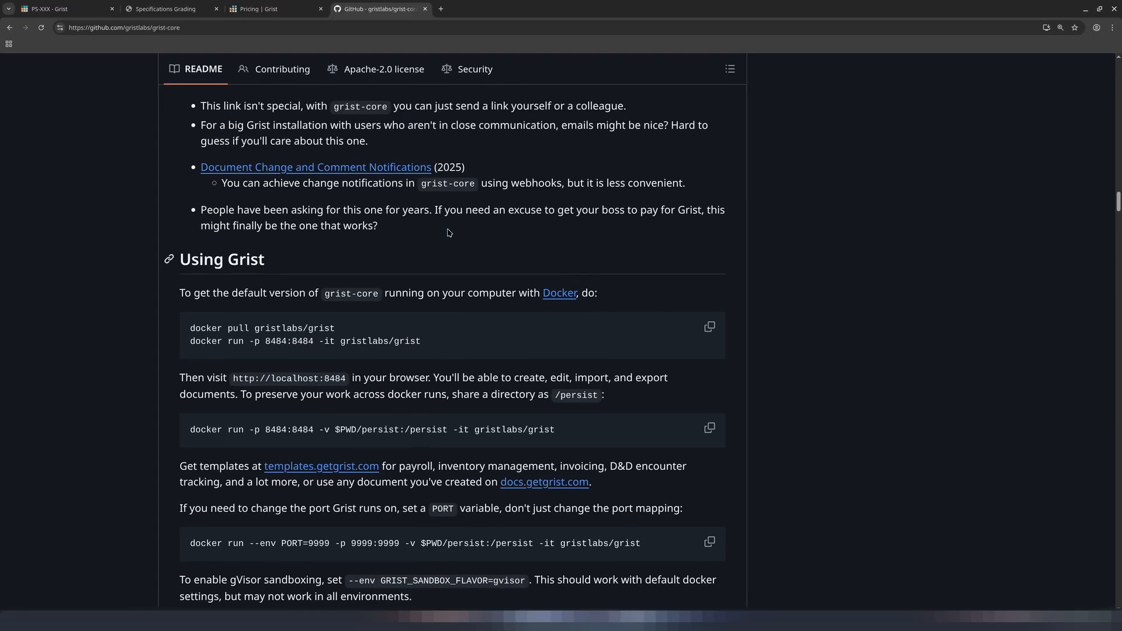
scroll(448, 233, up, 6)
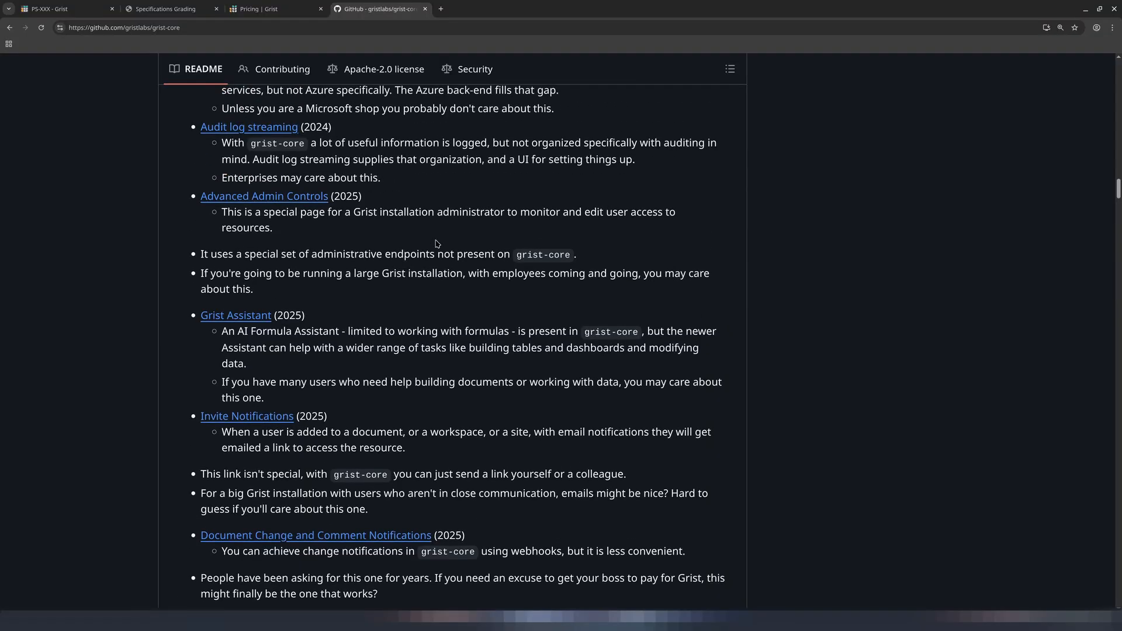
scroll(428, 242, up, 3)
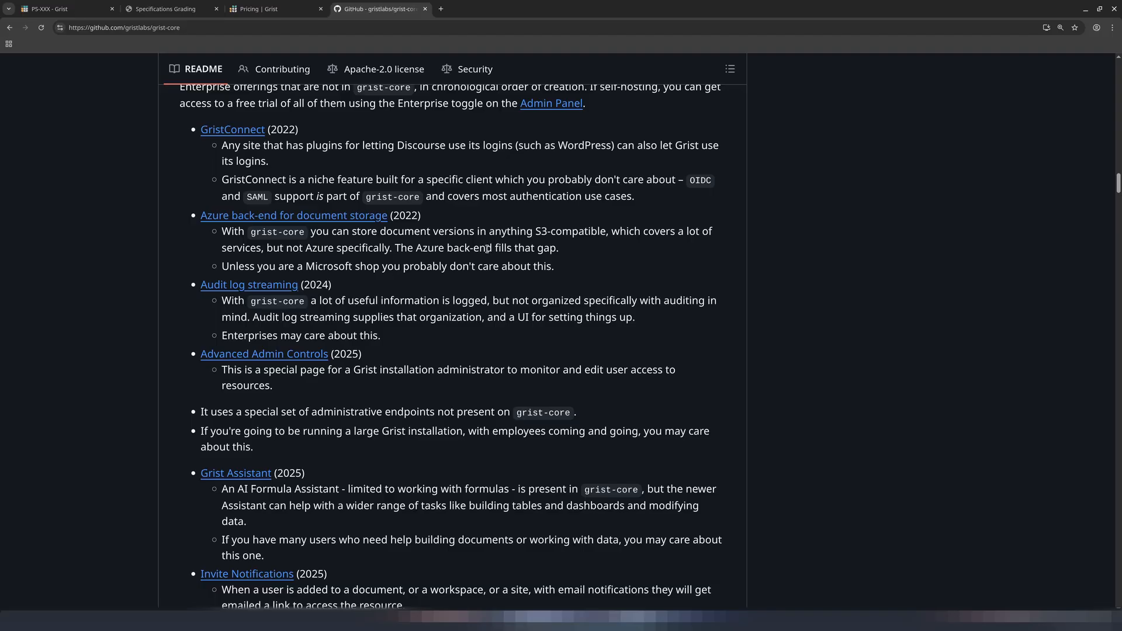
scroll(487, 249, up, 1)
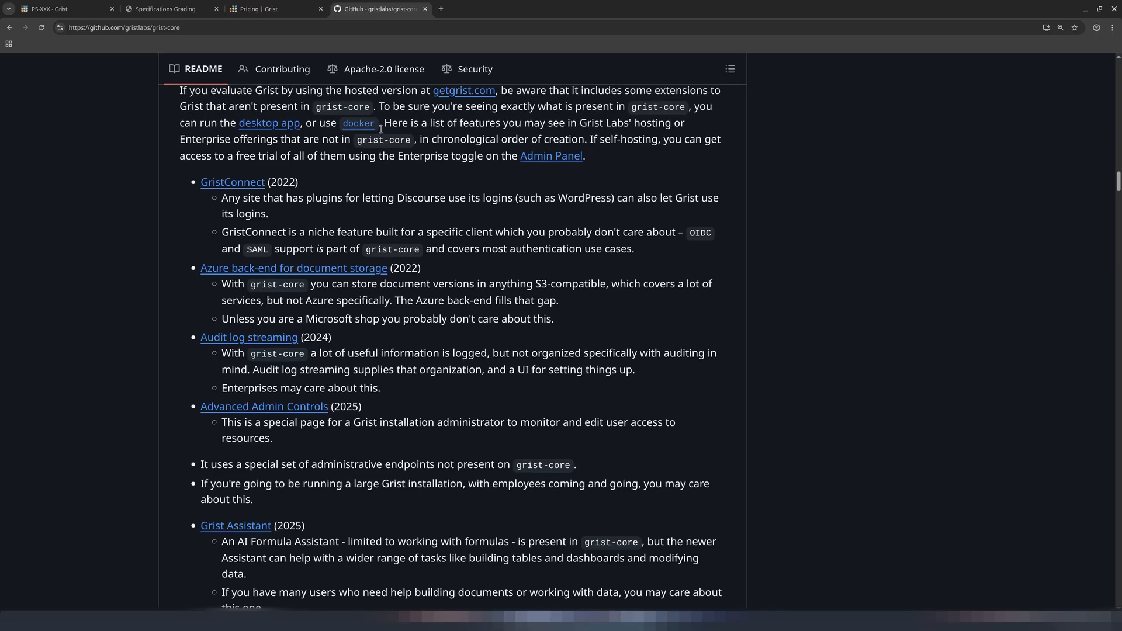
click(272, 8)
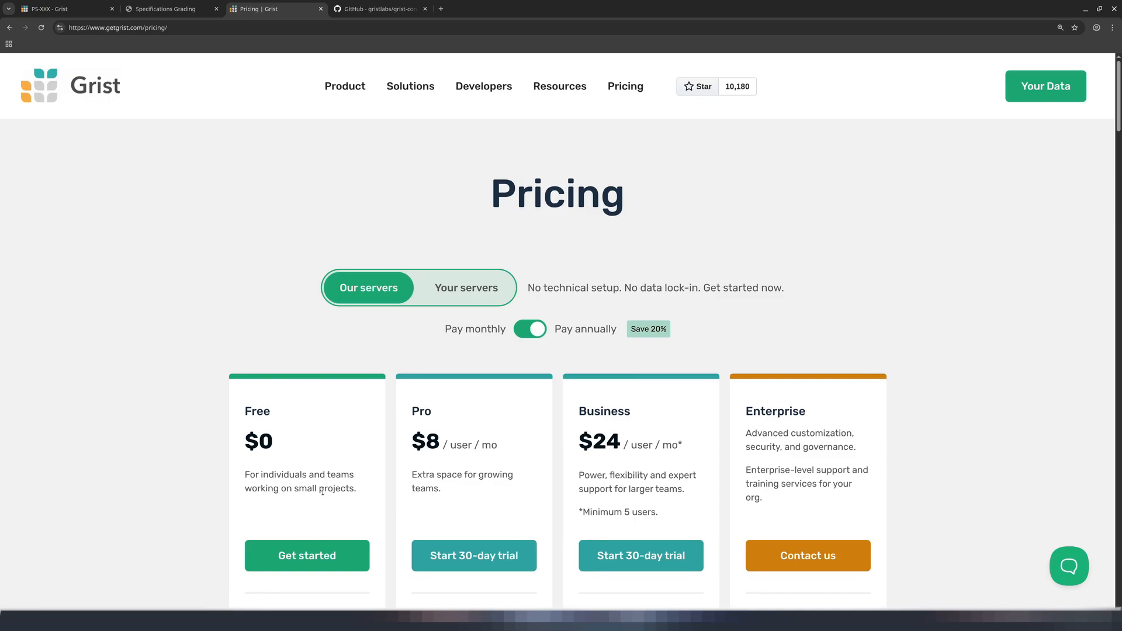
click(359, 9)
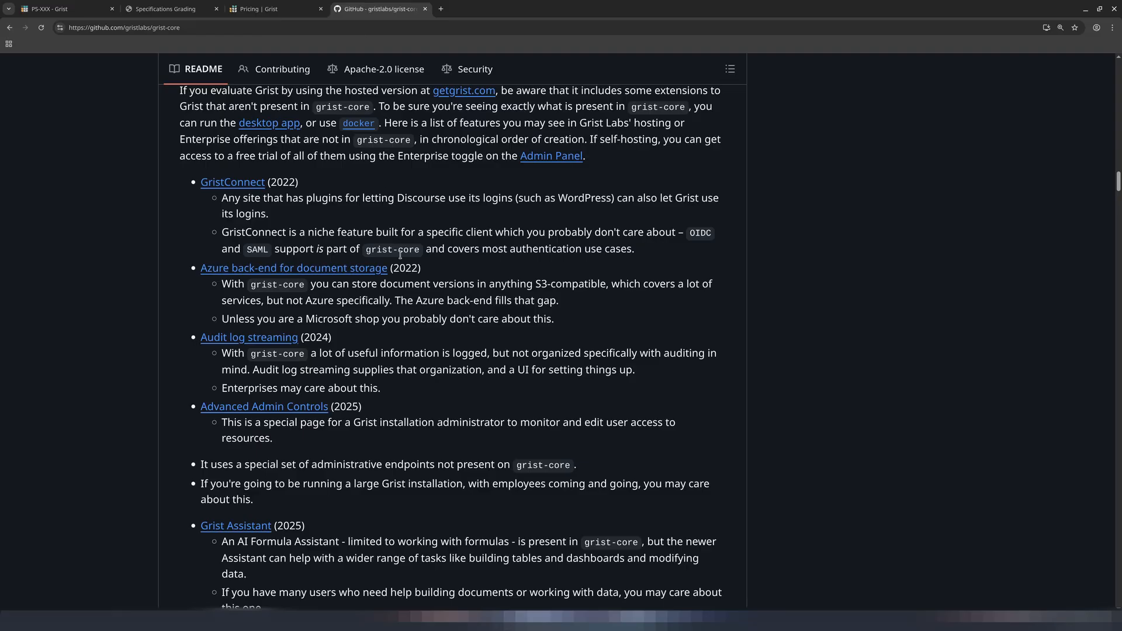
scroll(403, 269, up, 10)
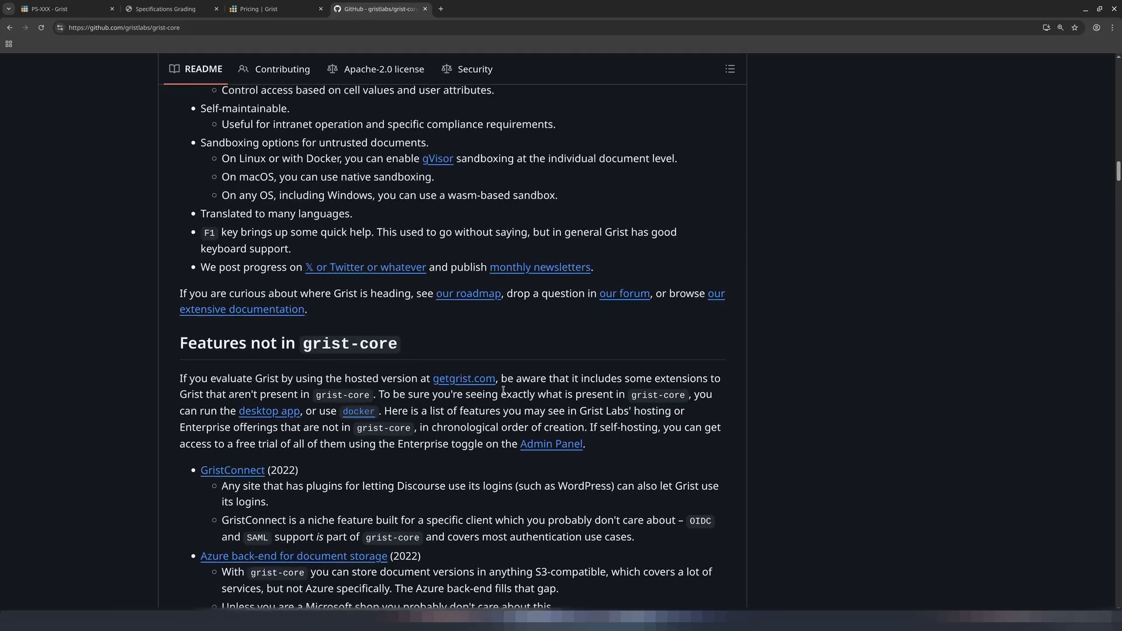
scroll(499, 396, up, 20)
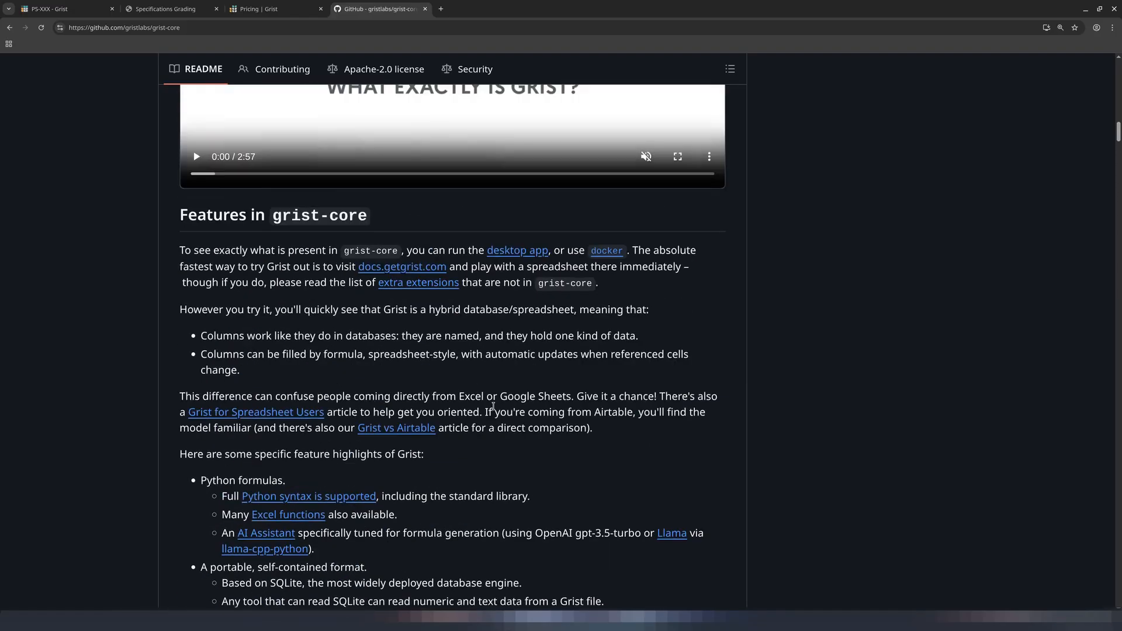
scroll(494, 411, up, 8)
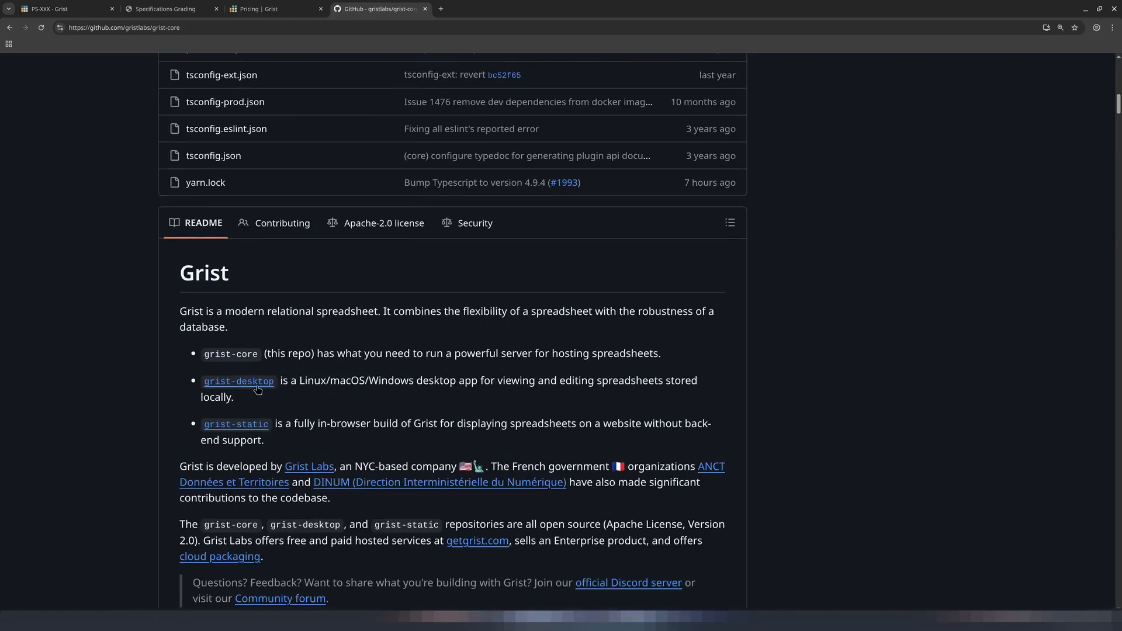
scroll(401, 265, down, 20)
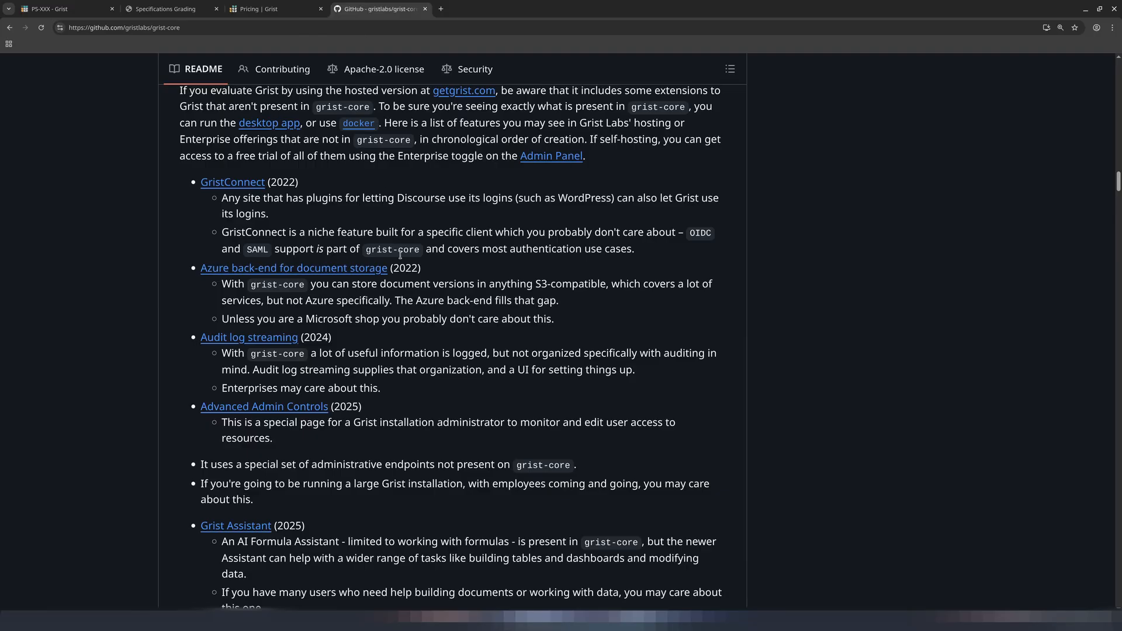
scroll(499, 396, up, 9)
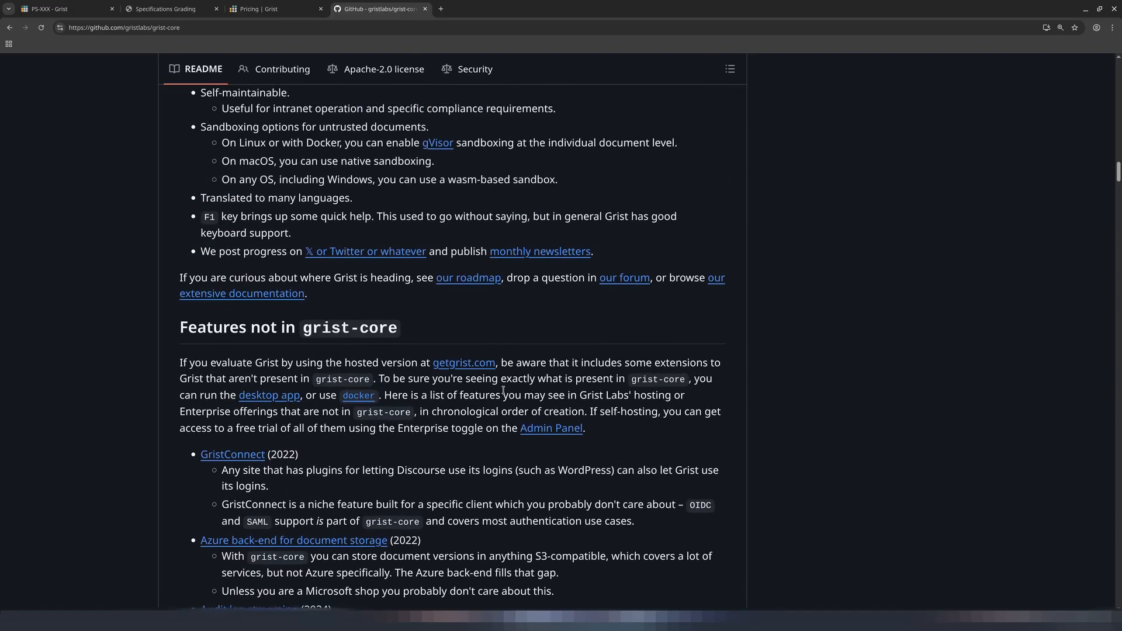
scroll(498, 396, up, 13)
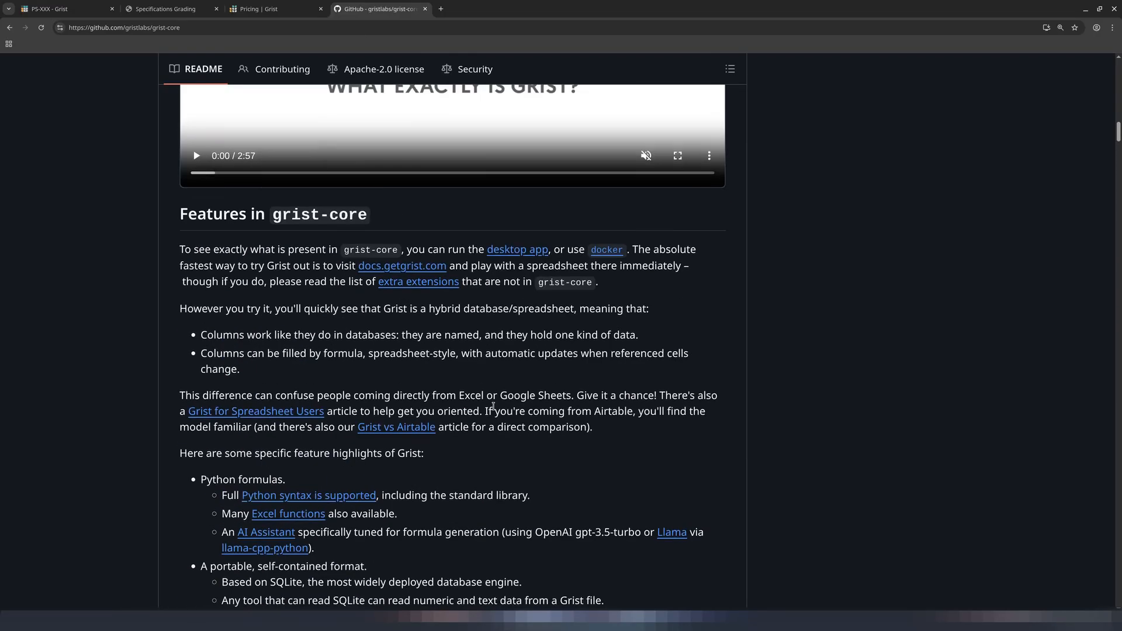
In the Test document, insert a new empty column A to the right of the Email column
key(ctrl+1)
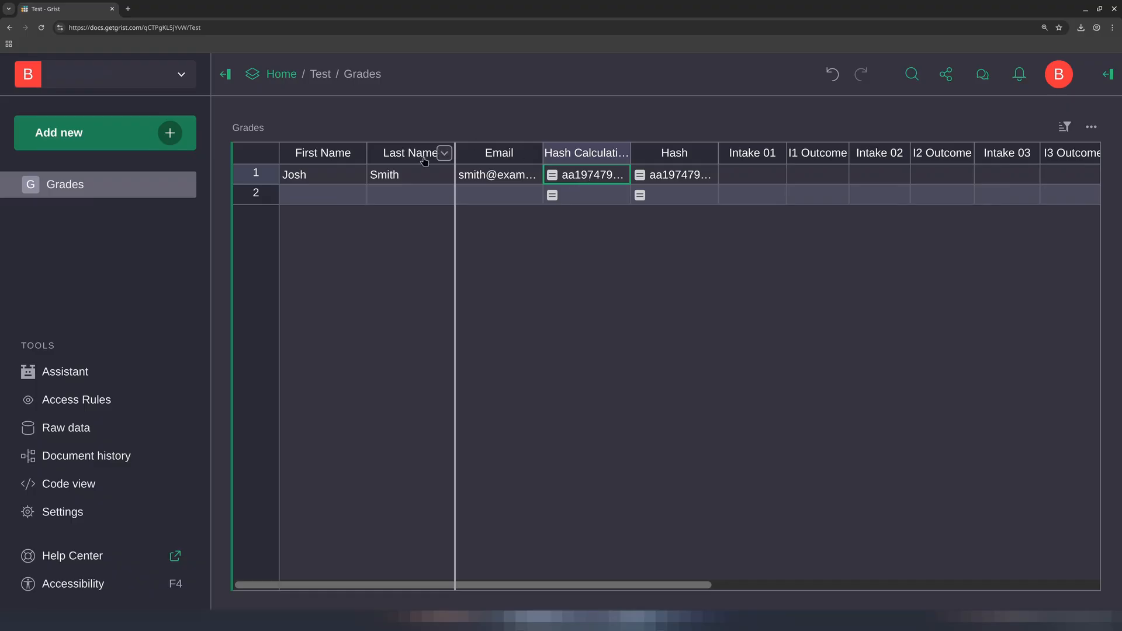
click(346, 176)
click(426, 174)
click(471, 182)
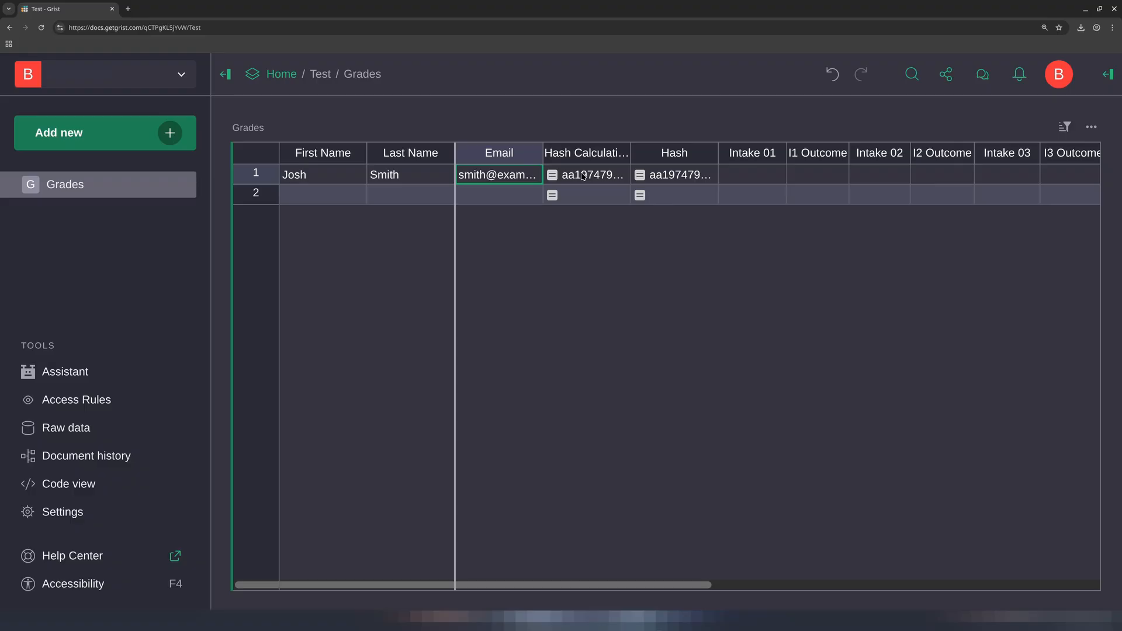
click(533, 153)
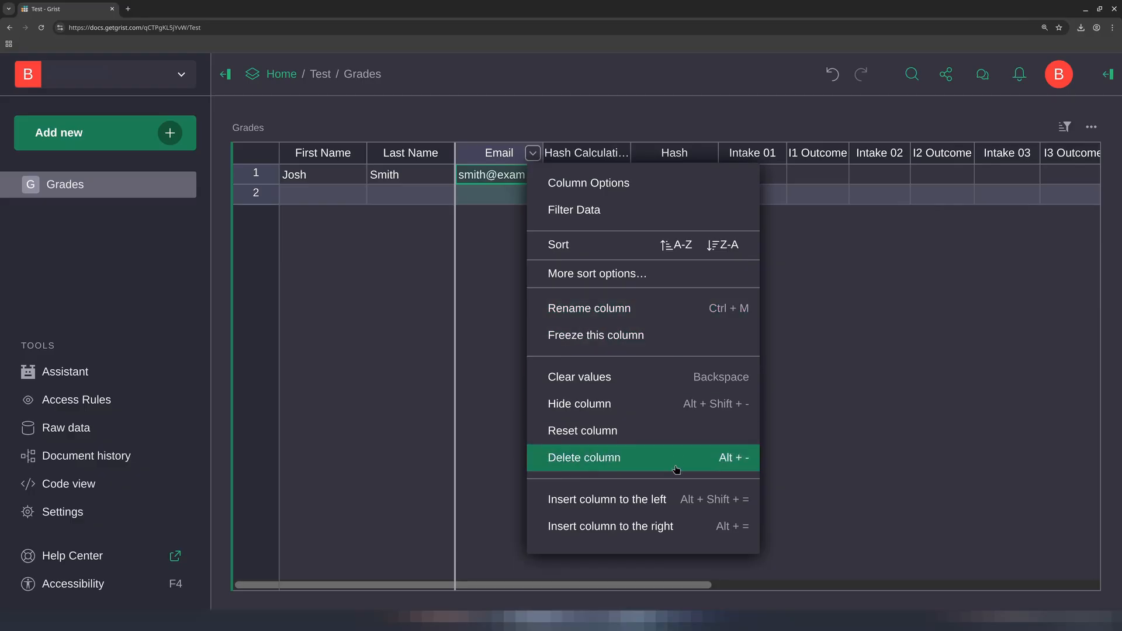
click(672, 526)
mouse_move(689, 226)
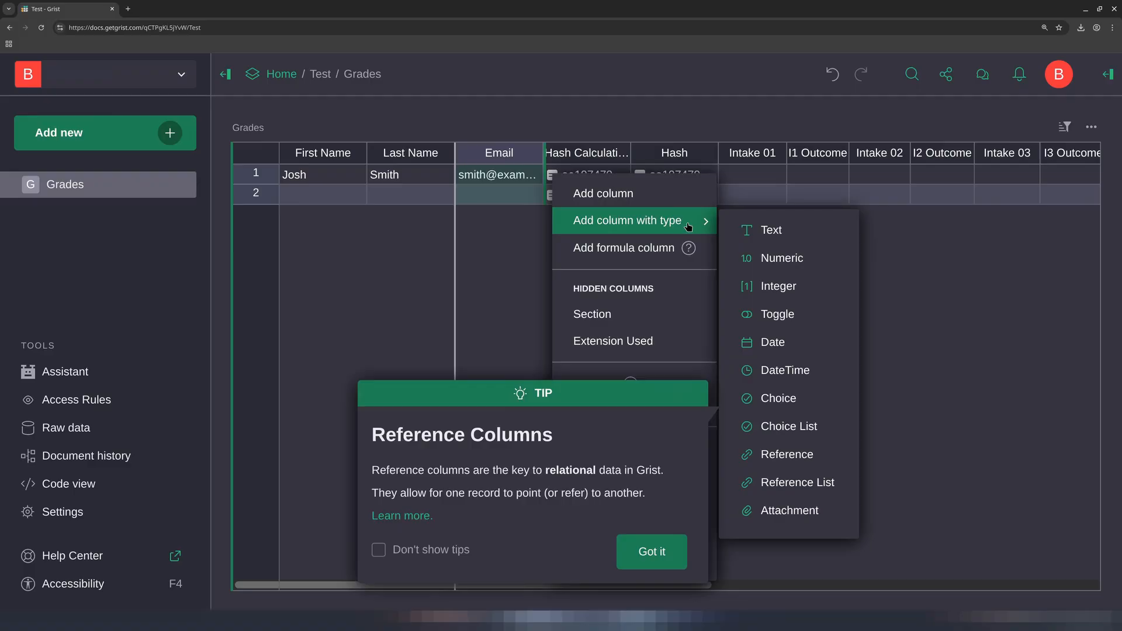
click(650, 251)
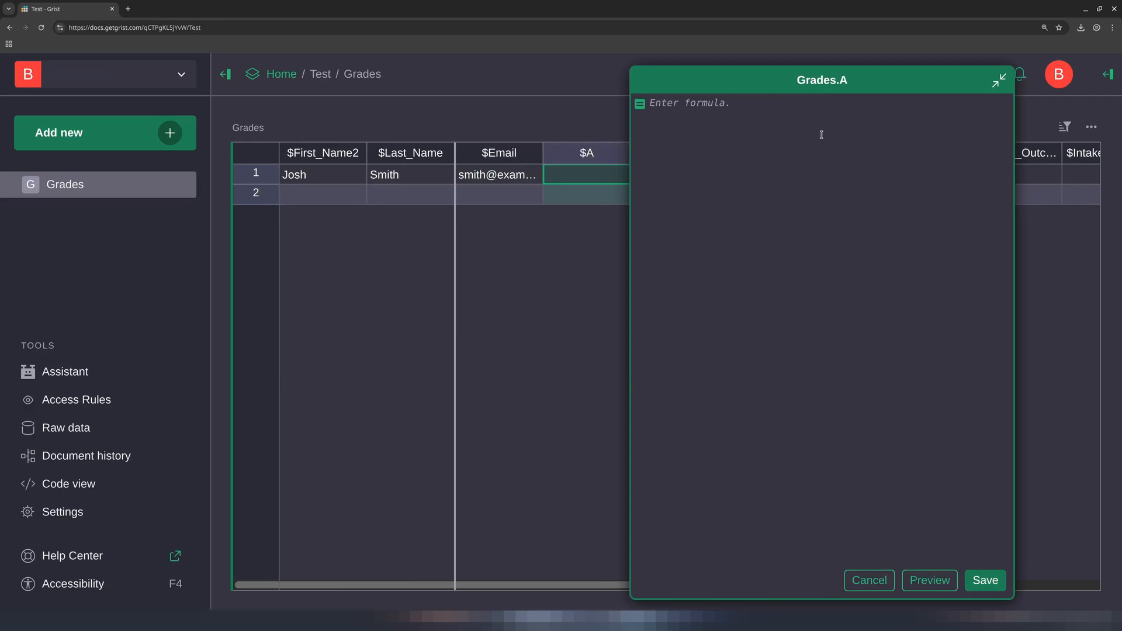
click(870, 580)
Examine the formulas of the Hash Calculation and Hash columns
double_click(670, 175)
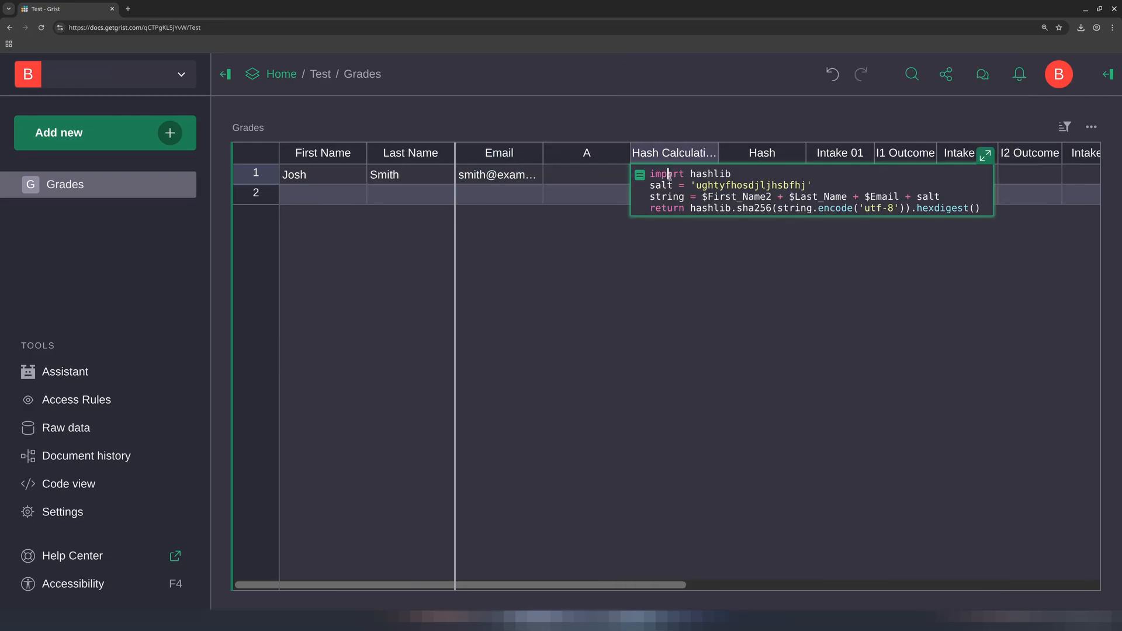
click(741, 170)
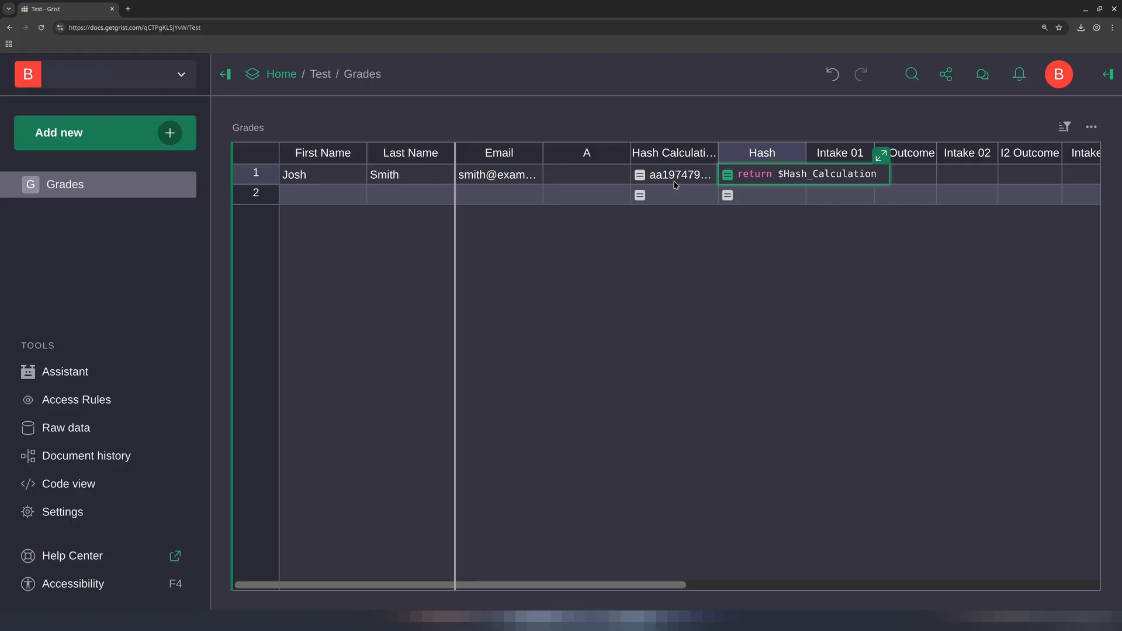
double_click(781, 174)
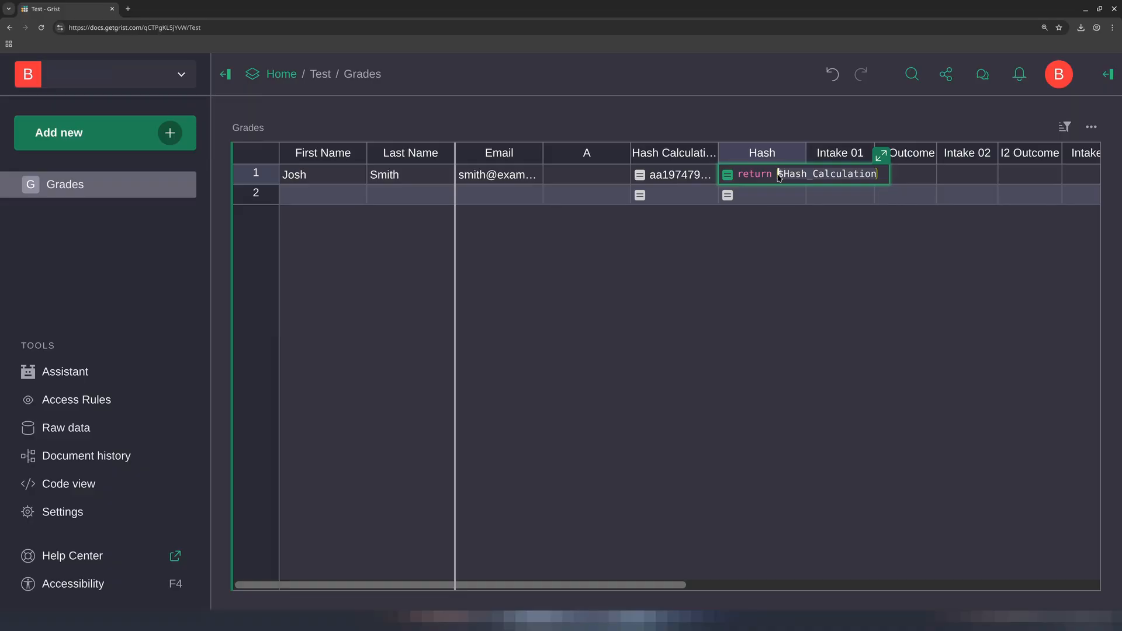
key(shift+Tab)
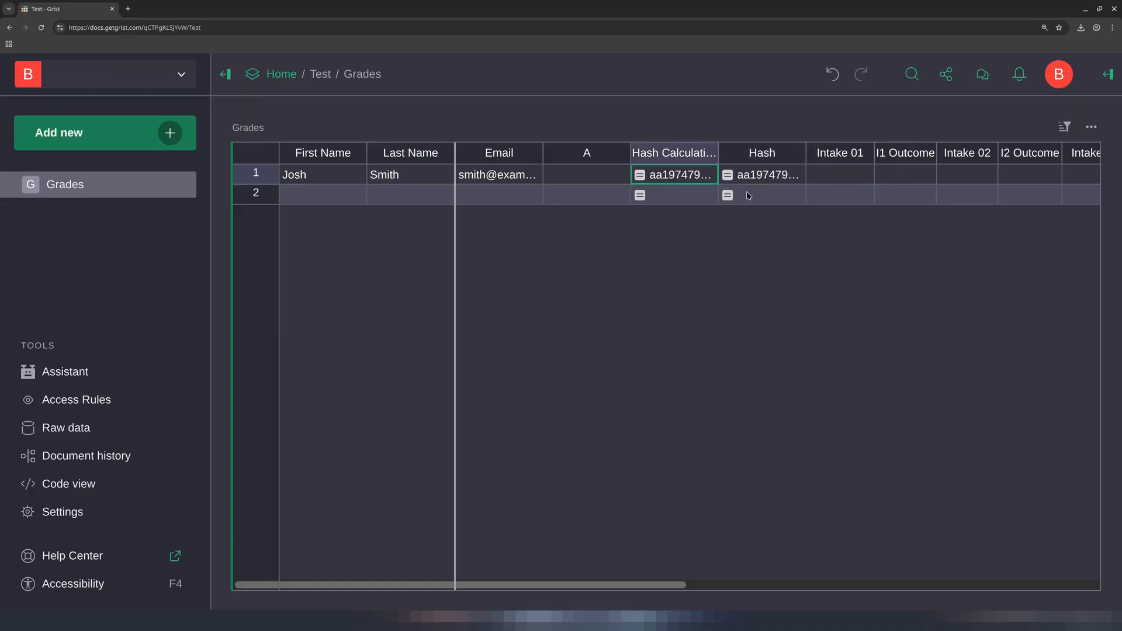
click(781, 175)
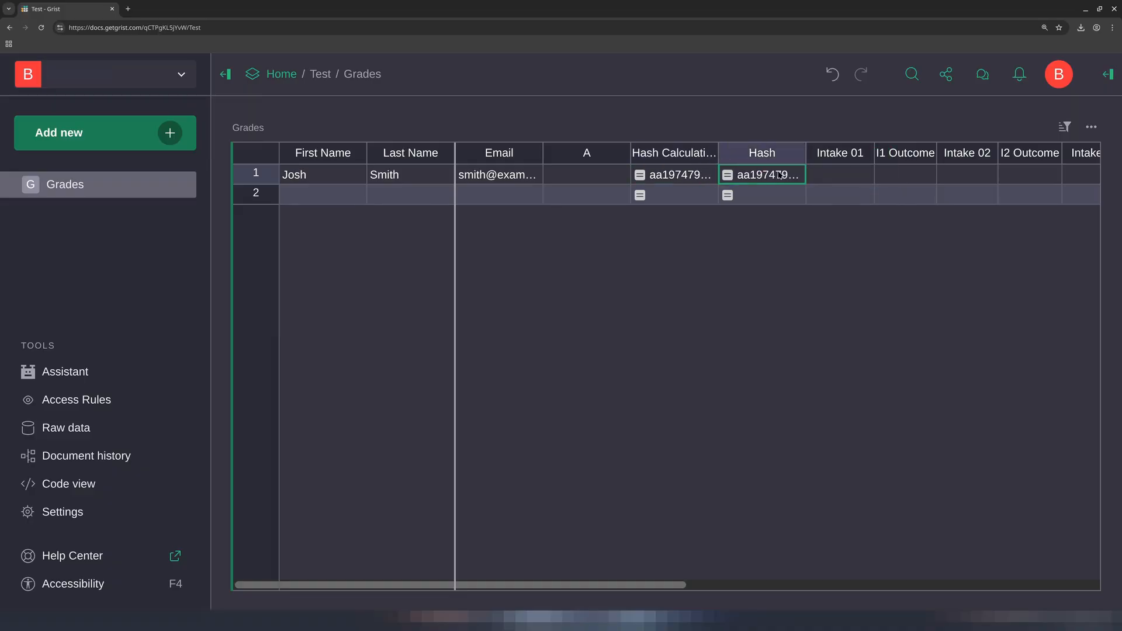
click(689, 174)
click(742, 170)
double_click(755, 174)
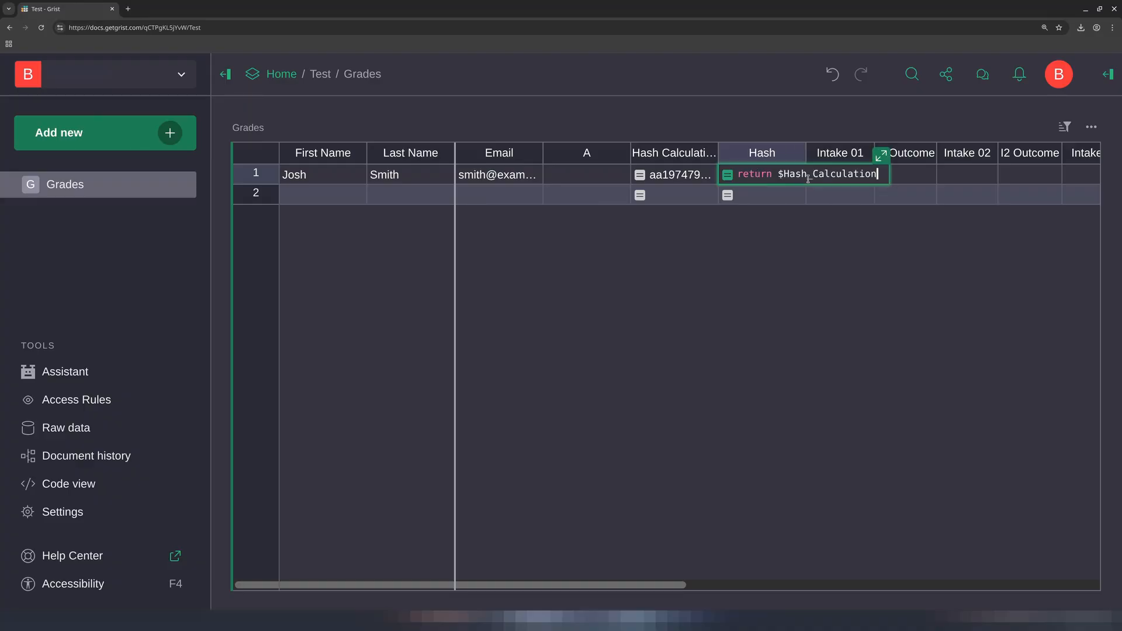
Open the Hash Calculation column's label settings to view its label and ID, then close them
click(678, 157)
click(678, 156)
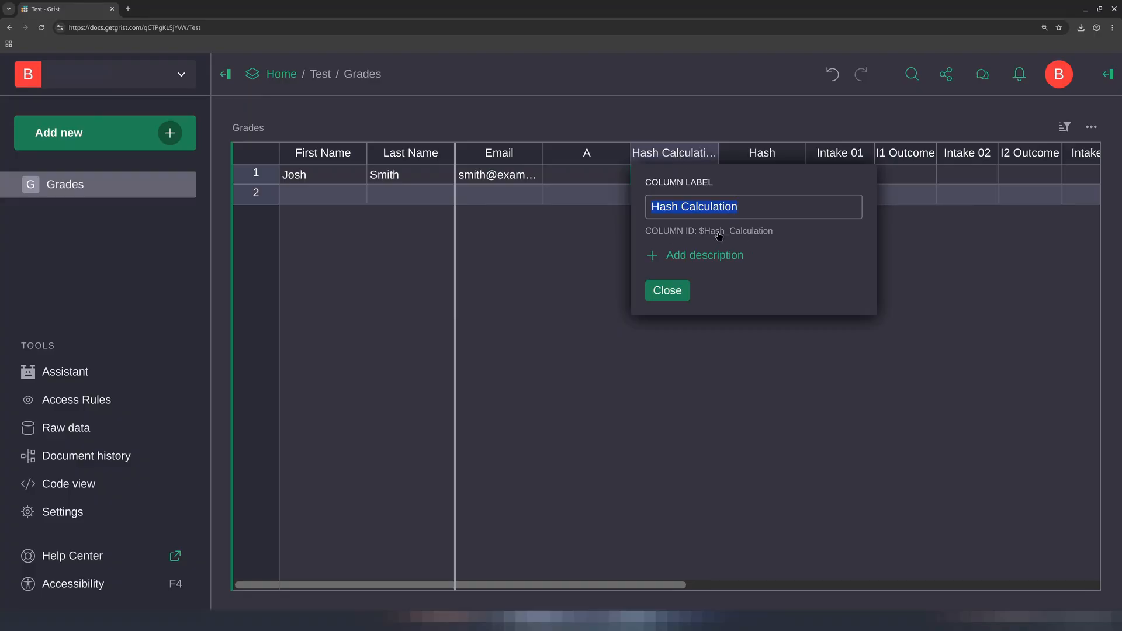
click(676, 298)
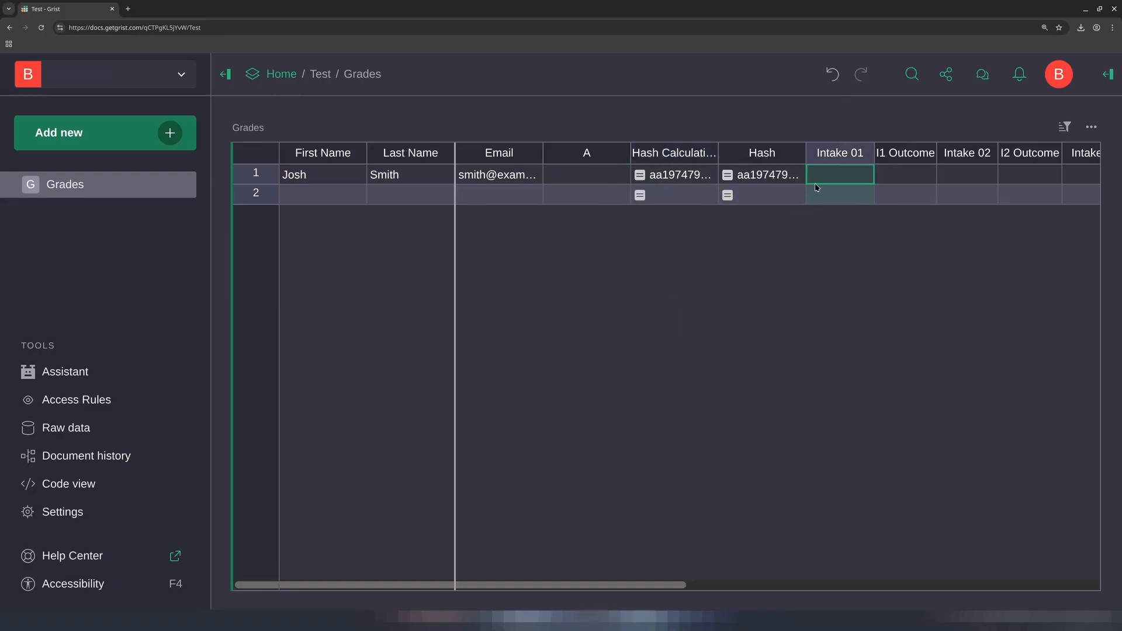
Open the Intake 01 column's options and review its column type, keeping it as Choice
double_click(856, 157)
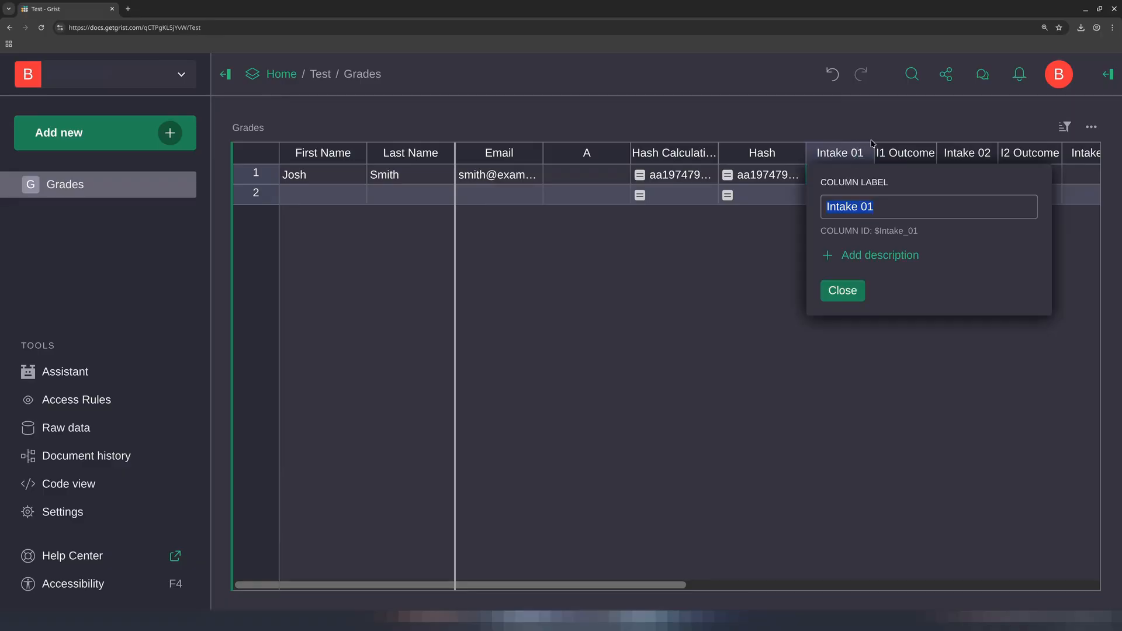
click(864, 154)
click(862, 154)
click(891, 183)
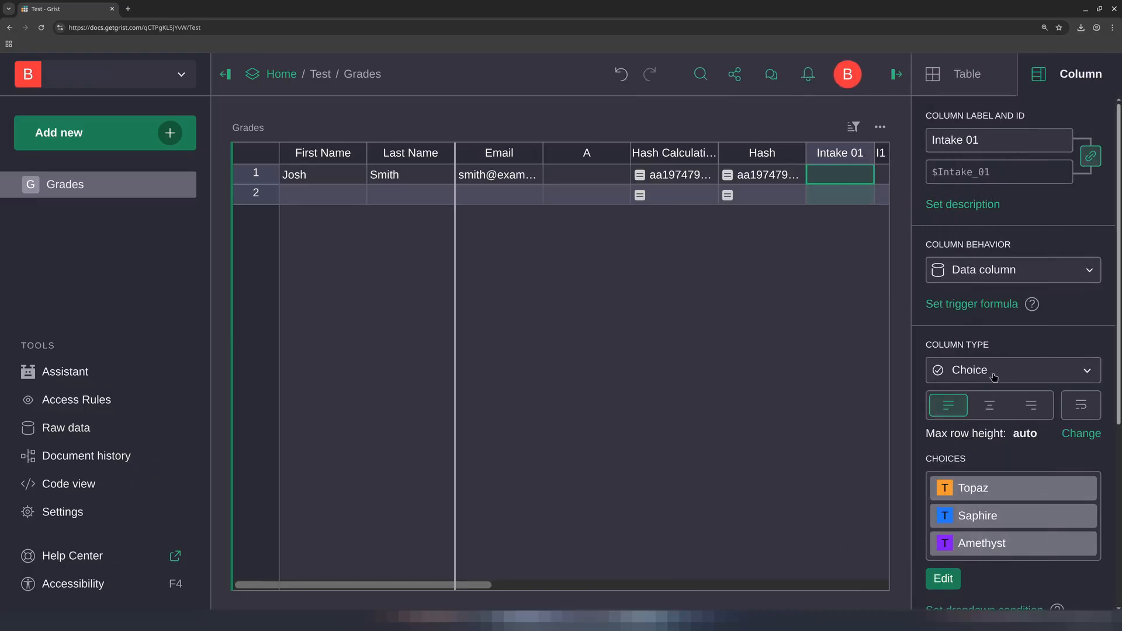
scroll(994, 374, down, 3)
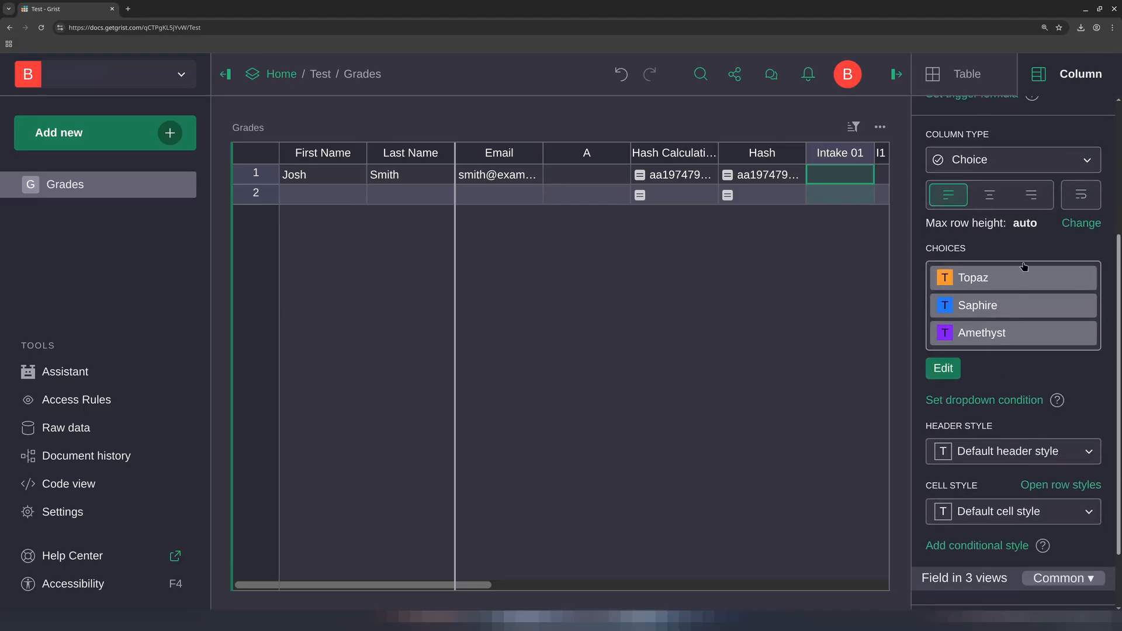
click(1021, 169)
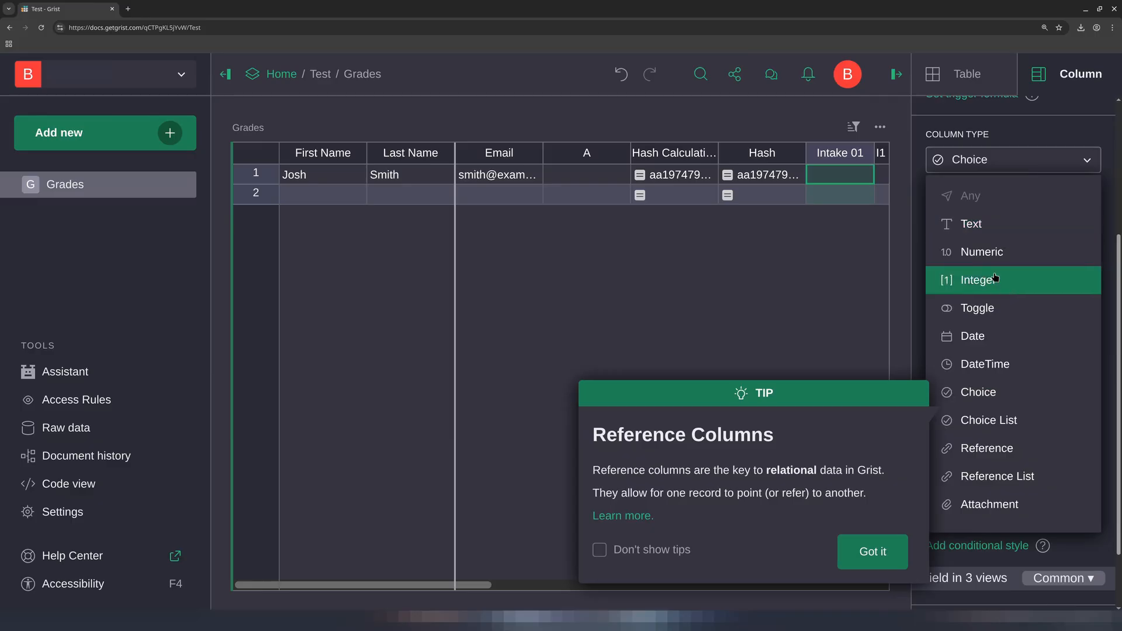
click(972, 394)
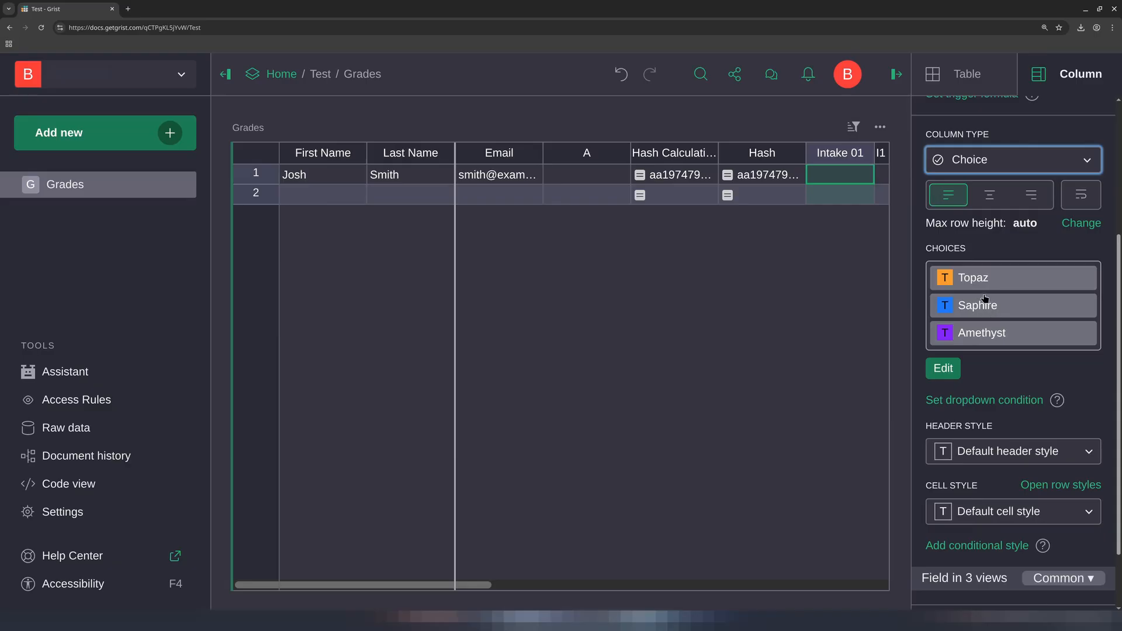
Edit the Intake 01 choices and add a new choice named Test
click(945, 283)
click(947, 283)
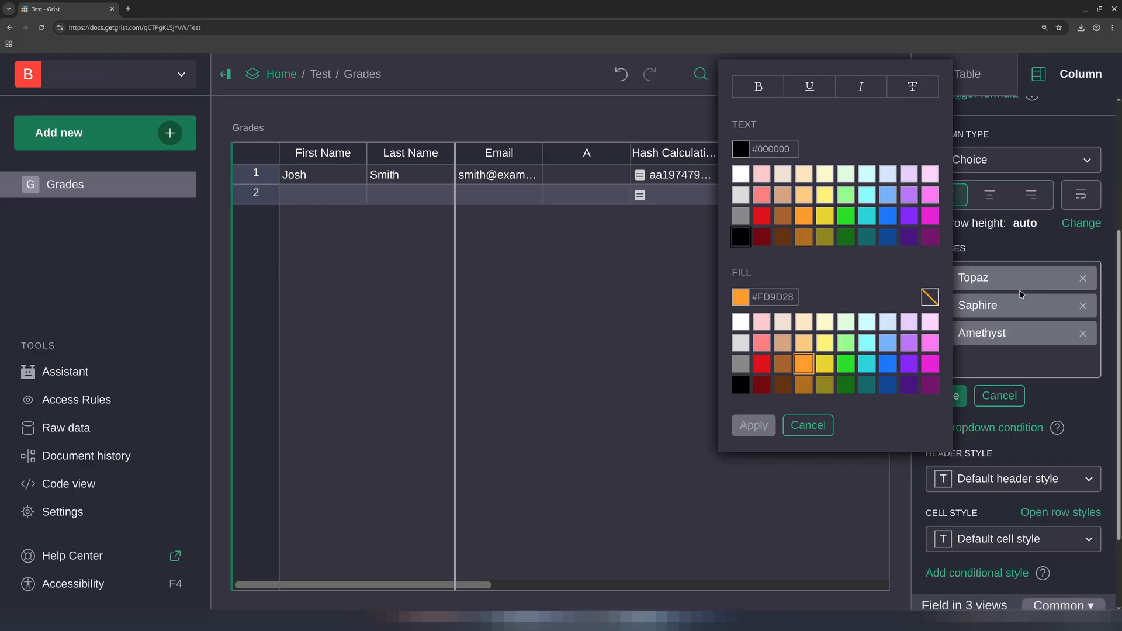
click(968, 369)
text(Test)
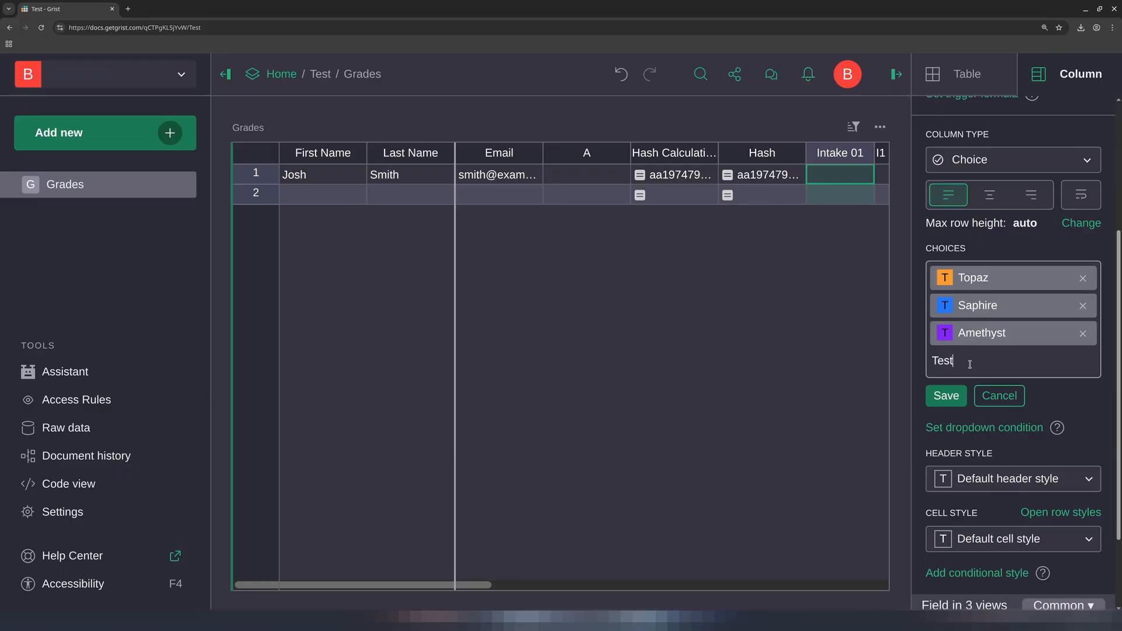
key(Return)
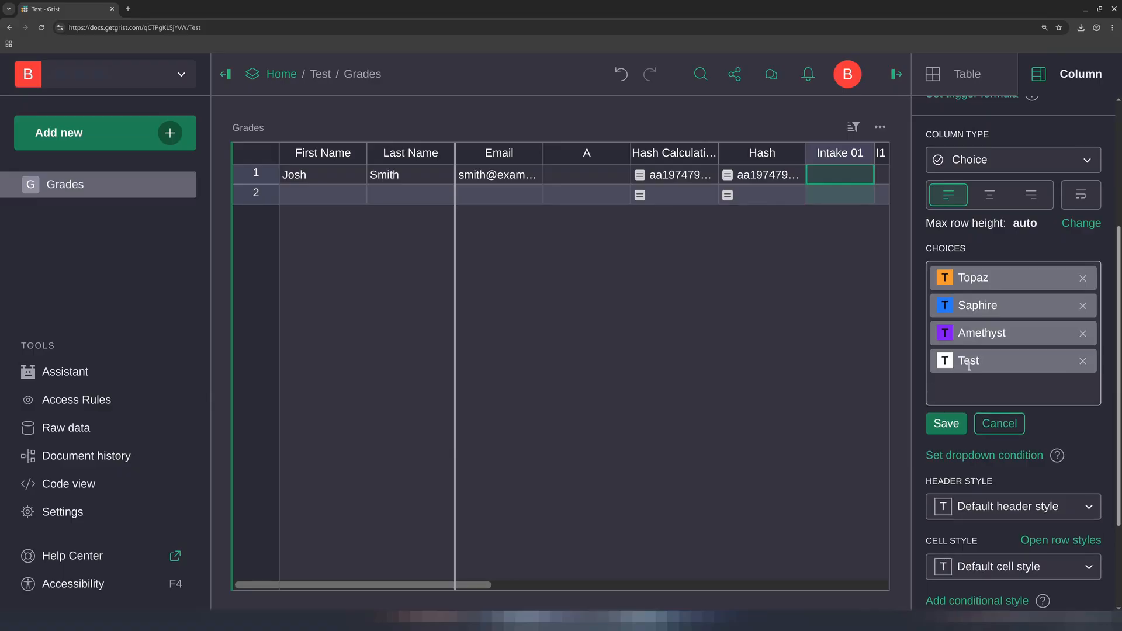
Give the Test choice a red fill colour and save the choice list
click(946, 361)
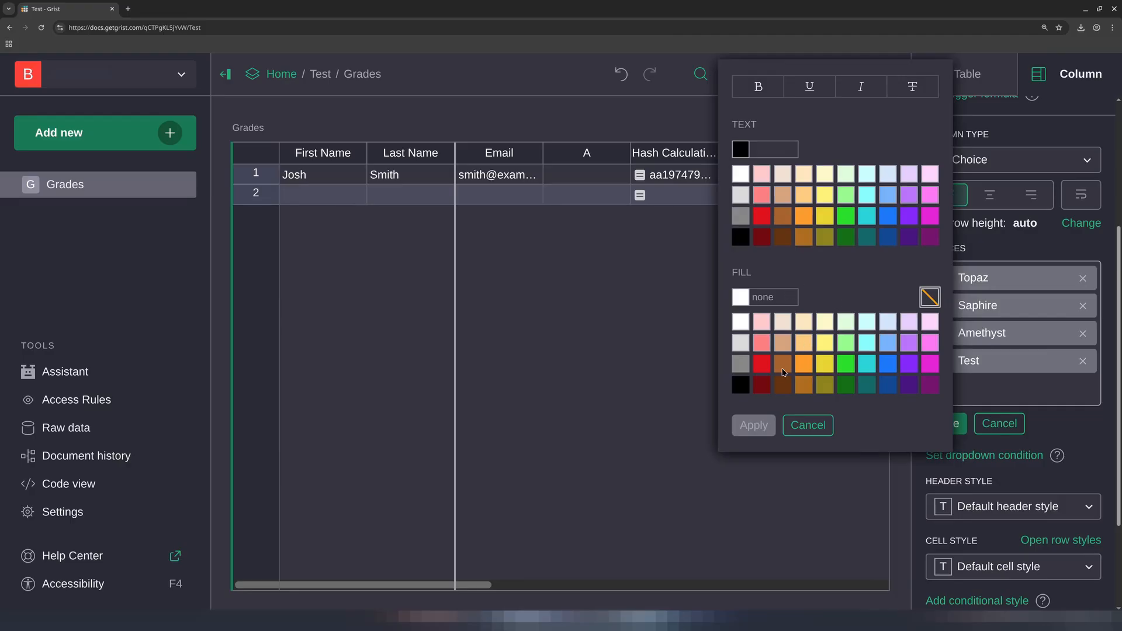
click(763, 368)
click(748, 427)
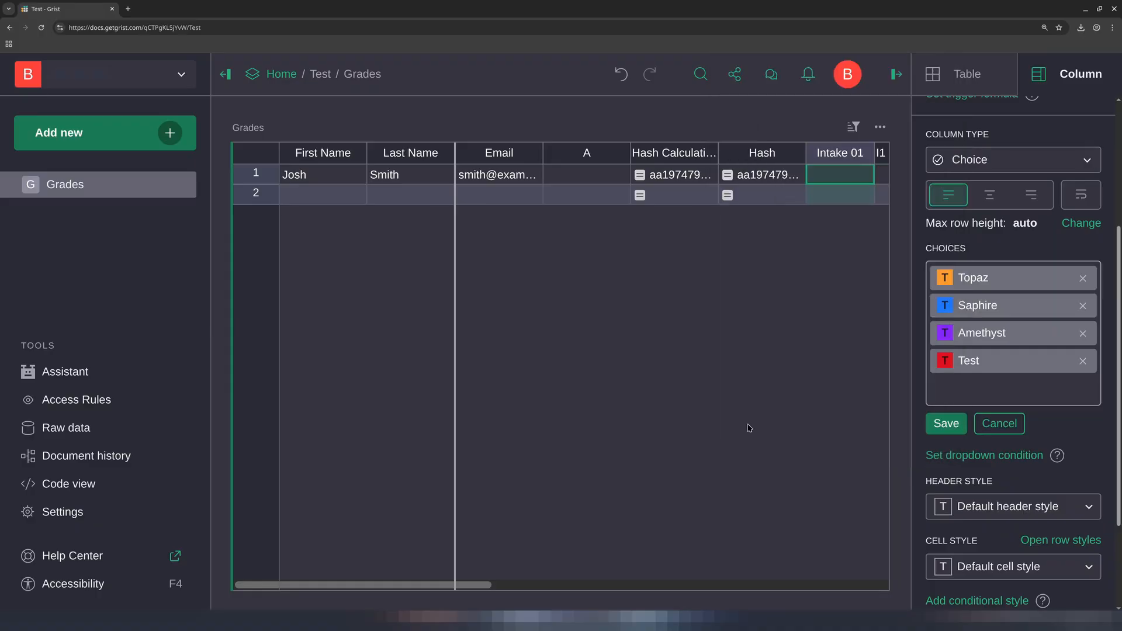
click(821, 180)
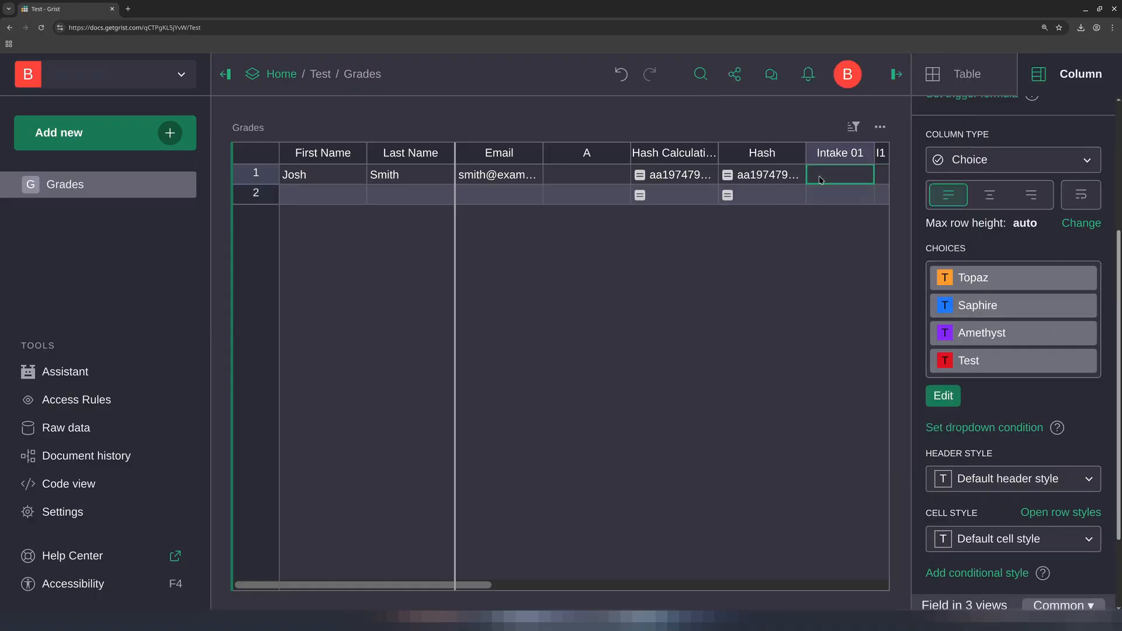
Set Josh's Intake 01 cell to Test
text(Test)
click(838, 301)
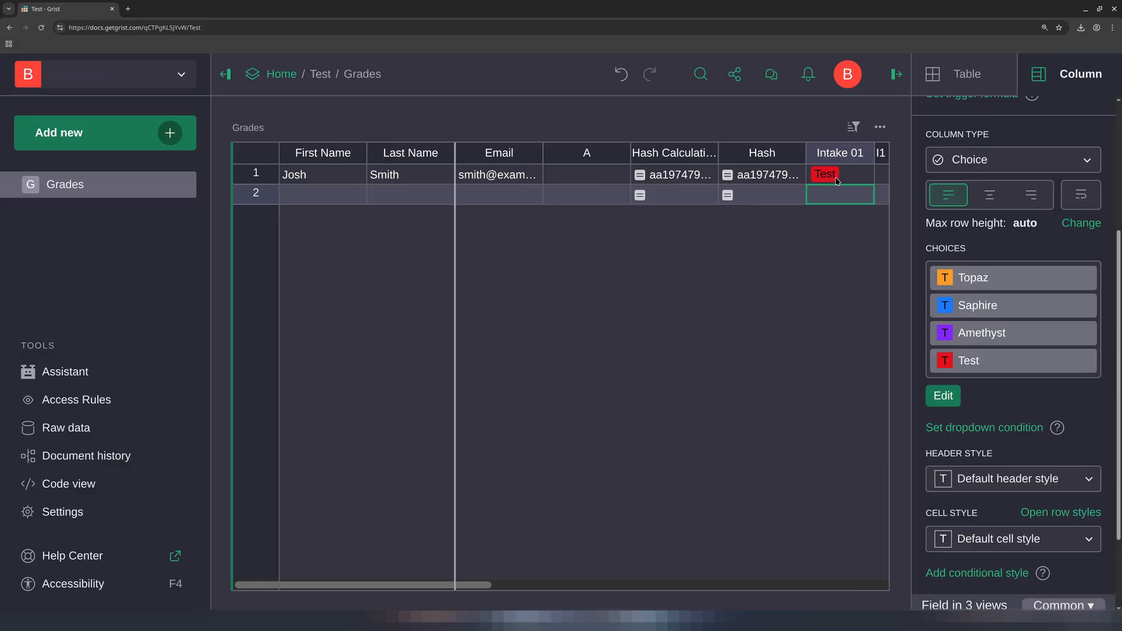
Set Josh's I1 Outcome cell to S
scroll(552, 178, right, 5)
click(552, 178)
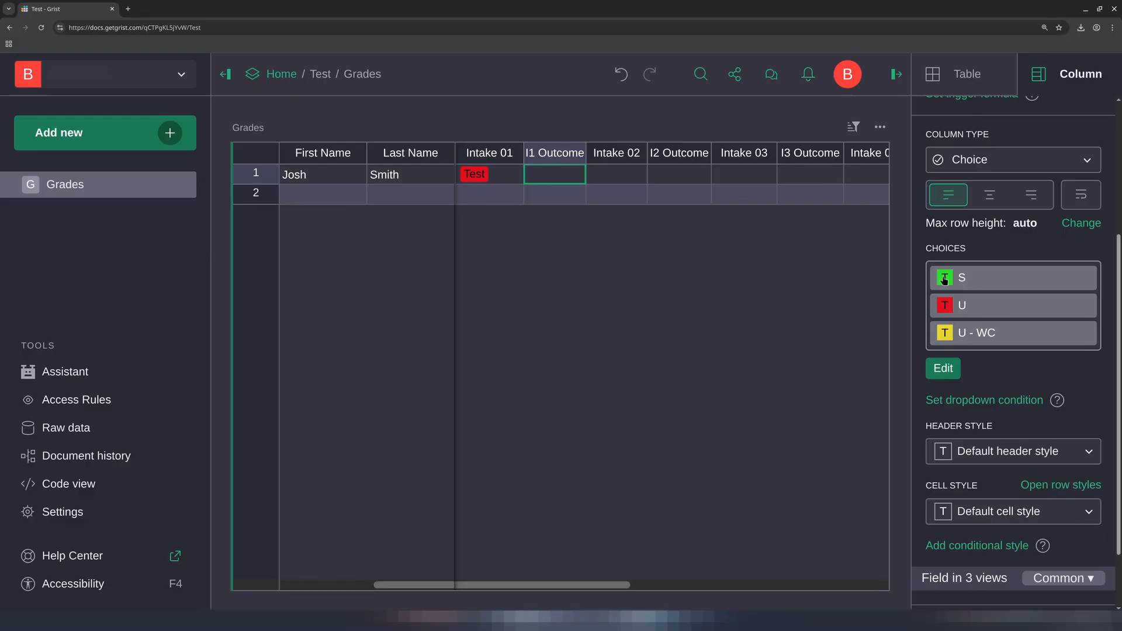
double_click(564, 180)
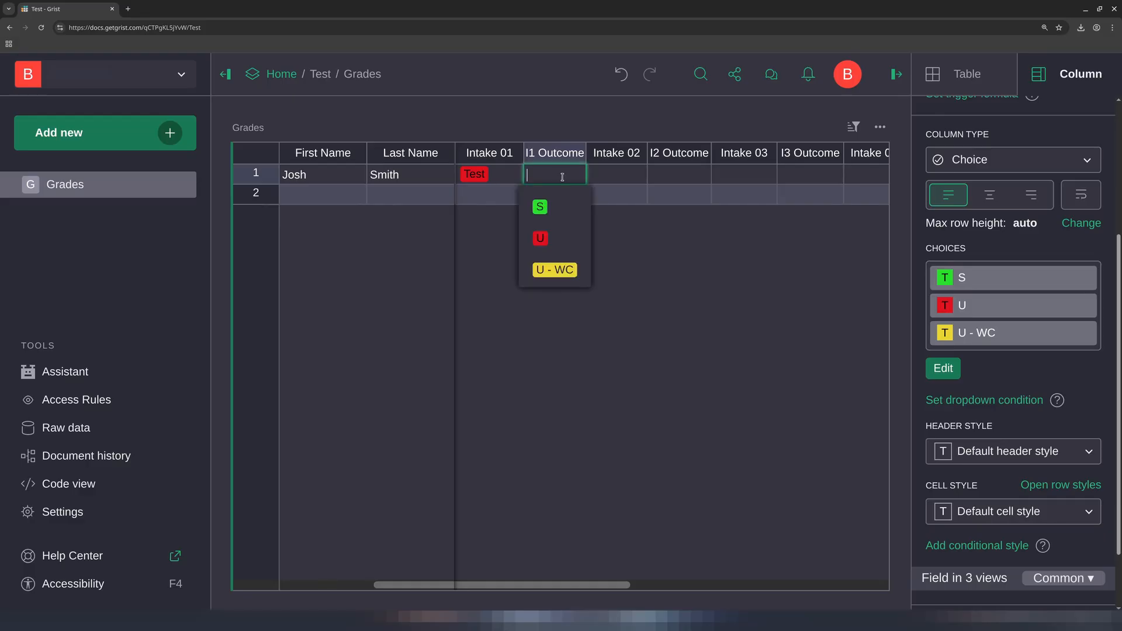
text(S)
key(BackSpace)
text(U)
key(BackSpace)
text(S)
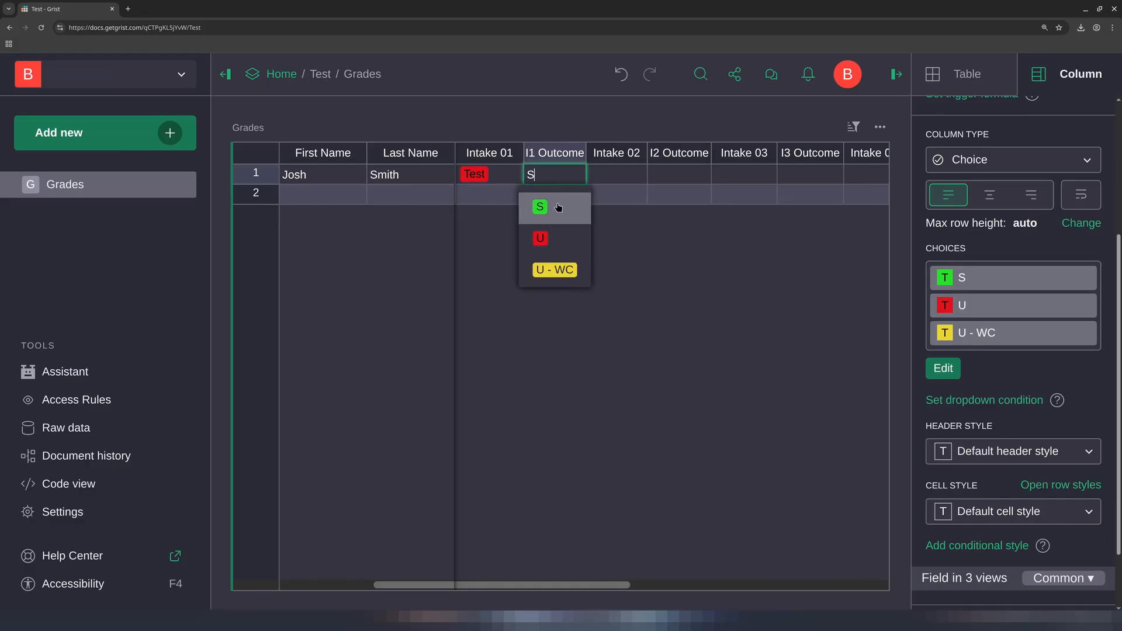
click(557, 208)
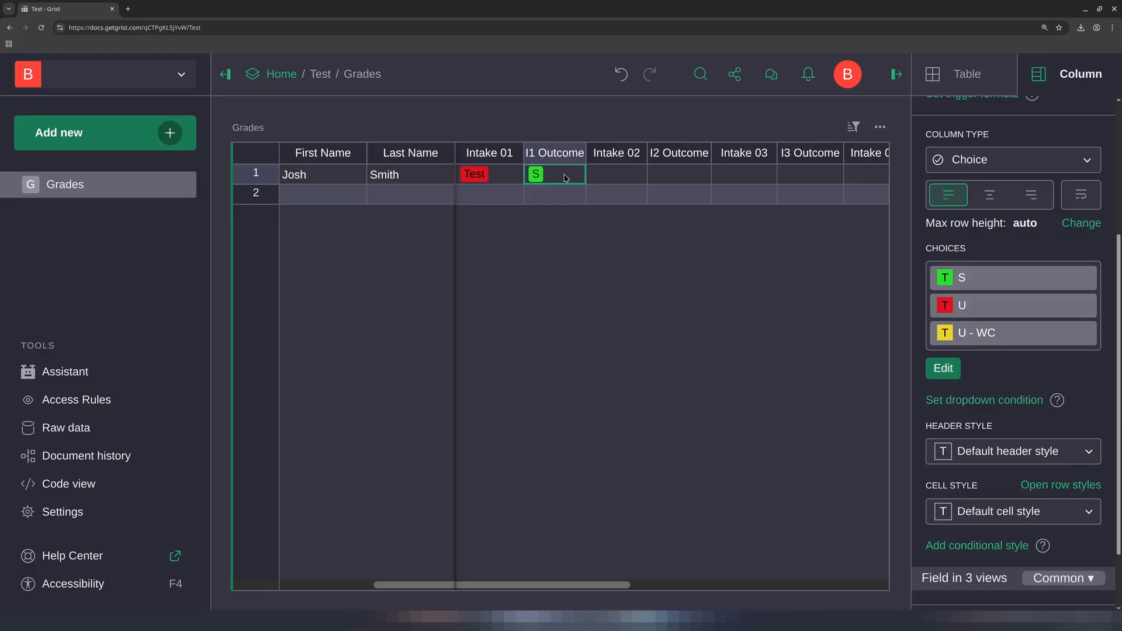
key(Right)
key(Right)
key(Right)
key(Right)
key(Right)
key(Right)
key(Right)
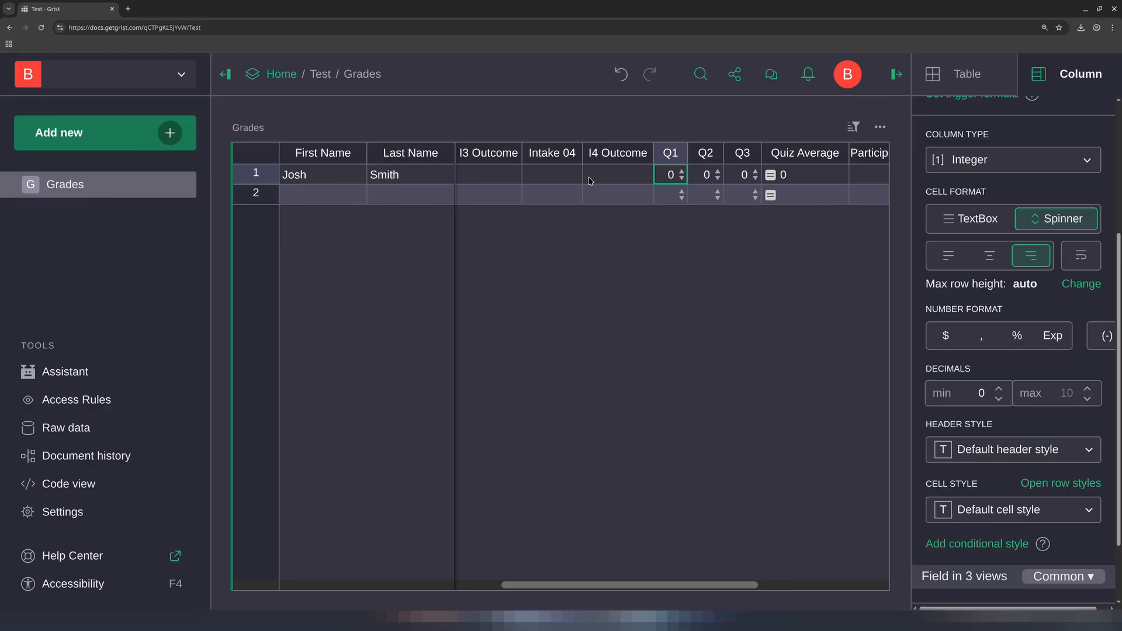
scroll(1081, 234, up, 2)
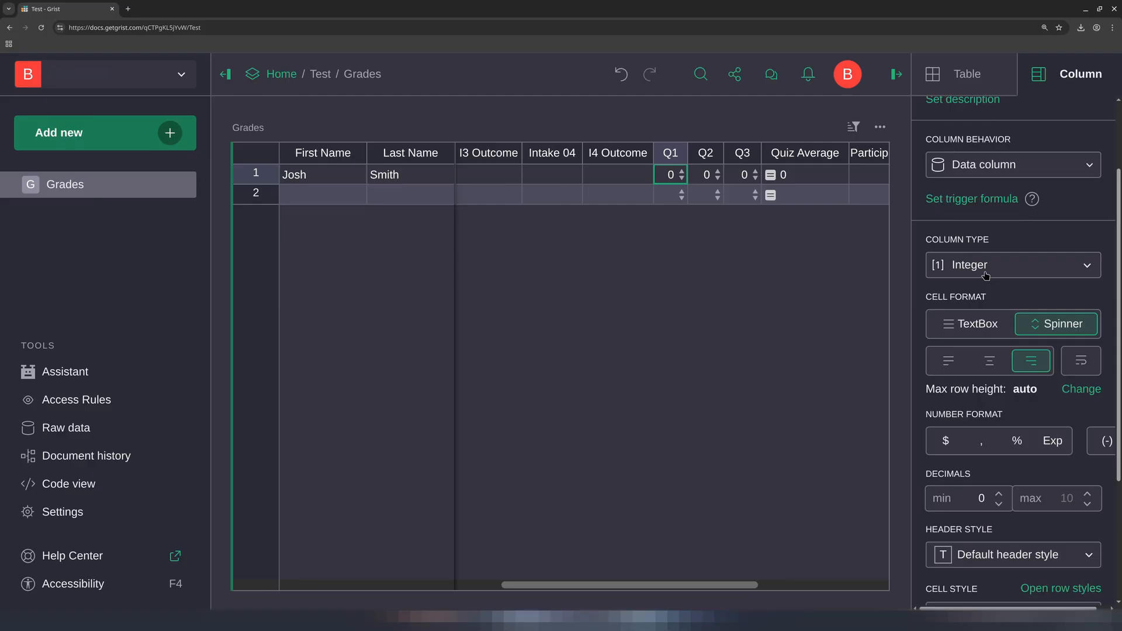
click(960, 332)
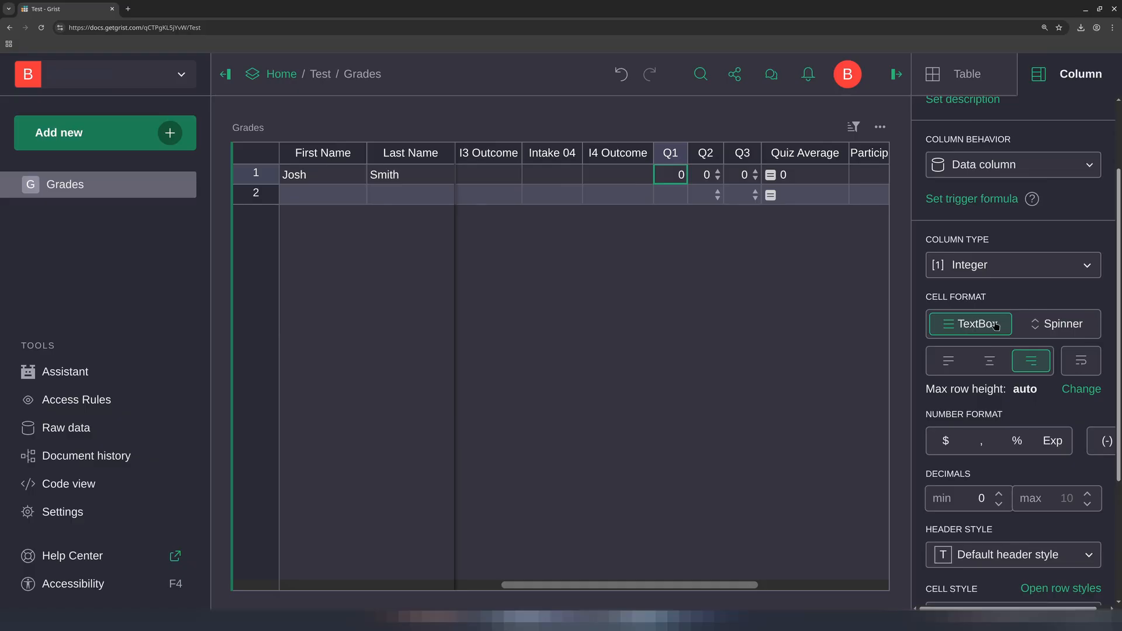
click(1048, 326)
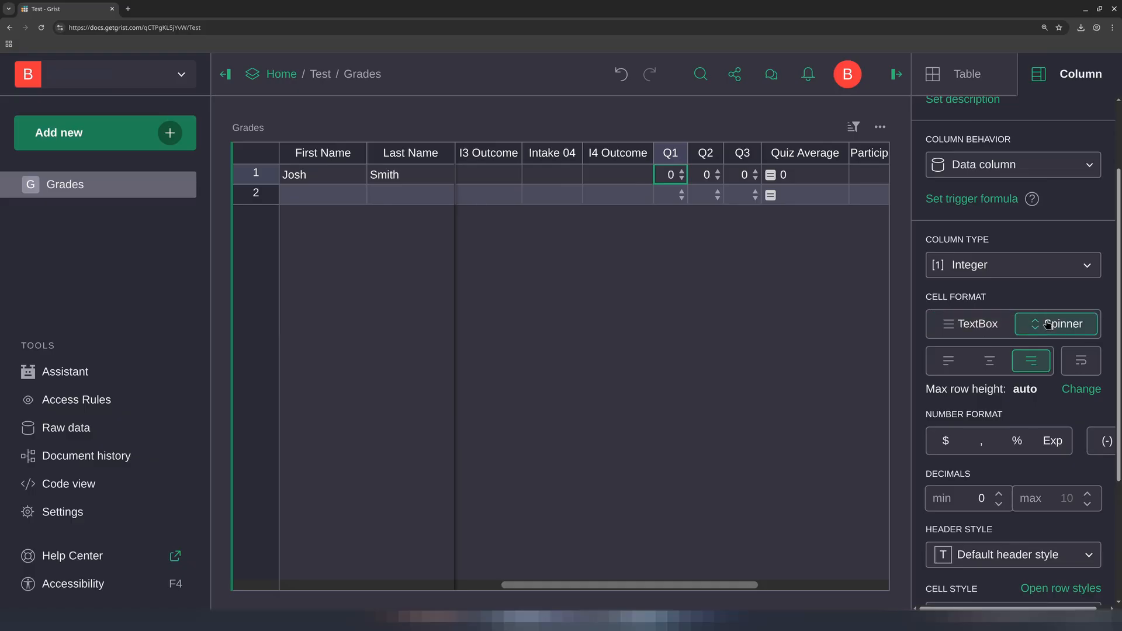
click(683, 171)
click(682, 178)
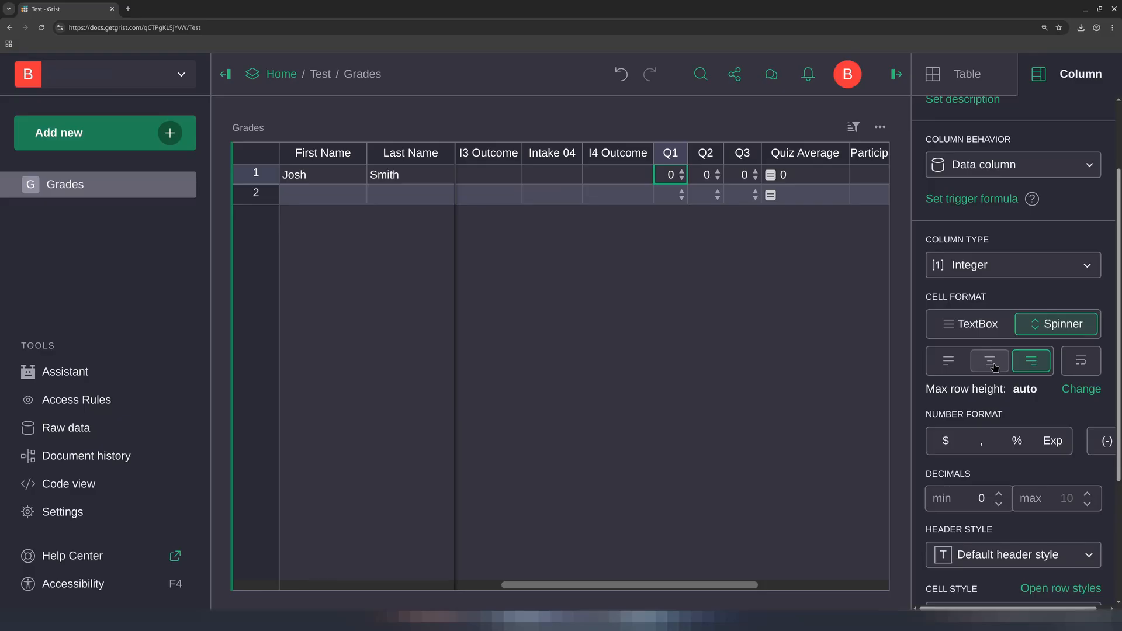
Open the Quiz Average formula and examine its total points and quiz values lists
click(788, 178)
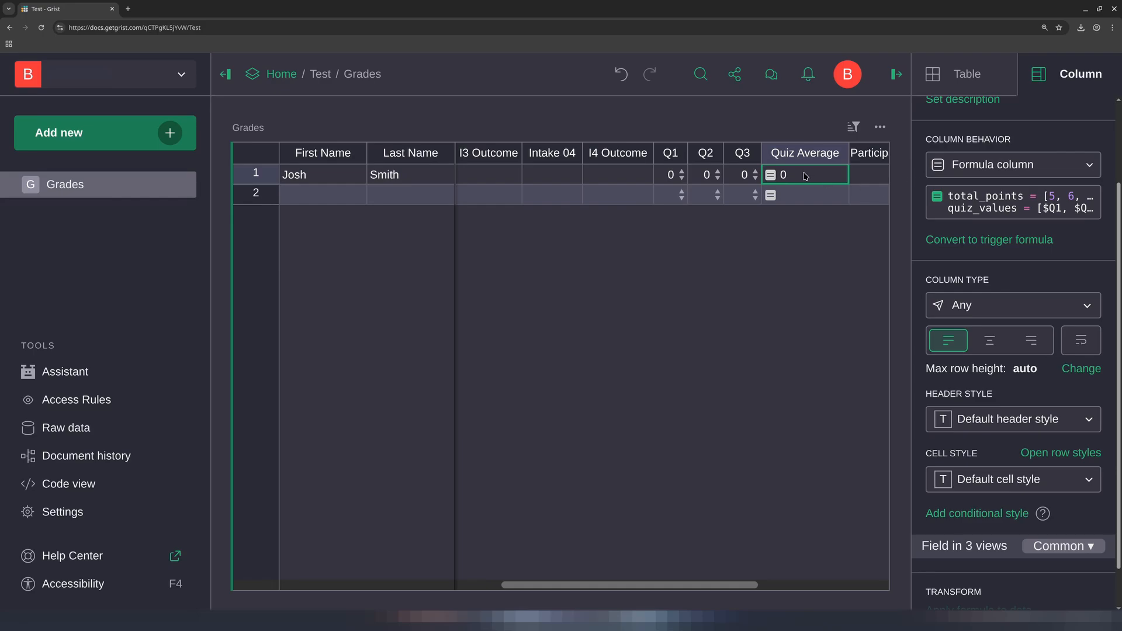
click(991, 206)
click(991, 206)
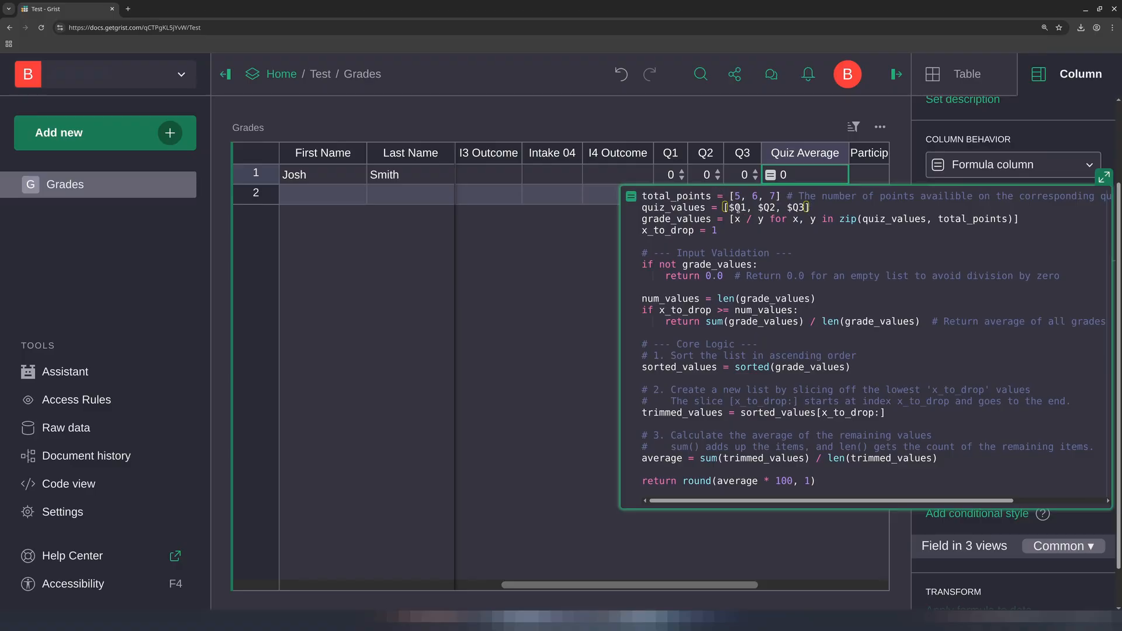
drag(733, 205, 807, 207)
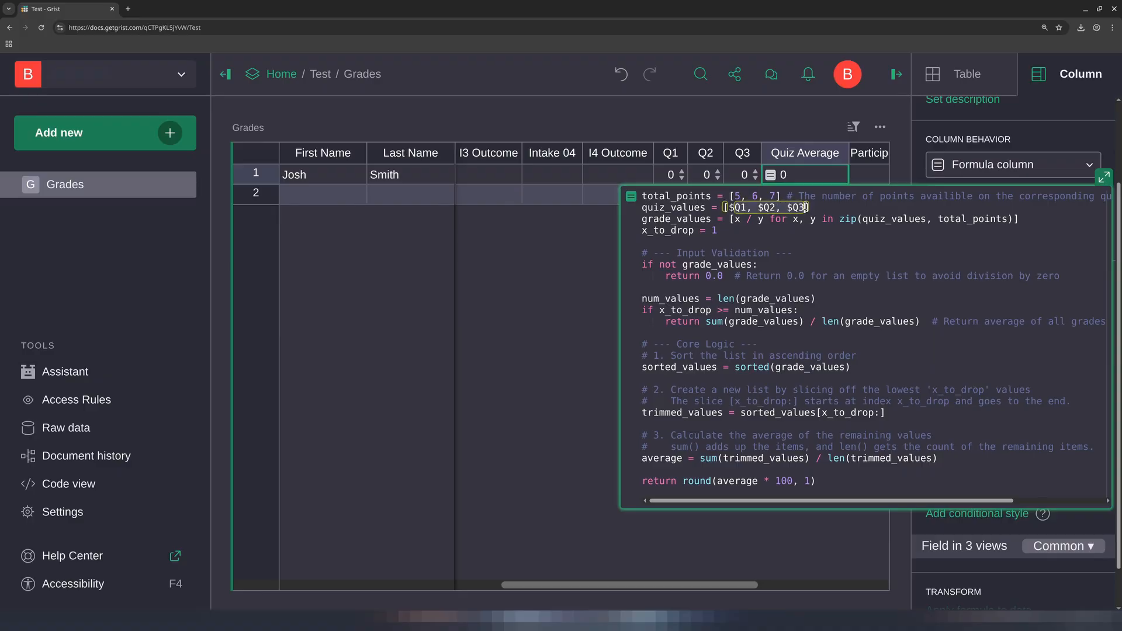
drag(734, 196, 776, 196)
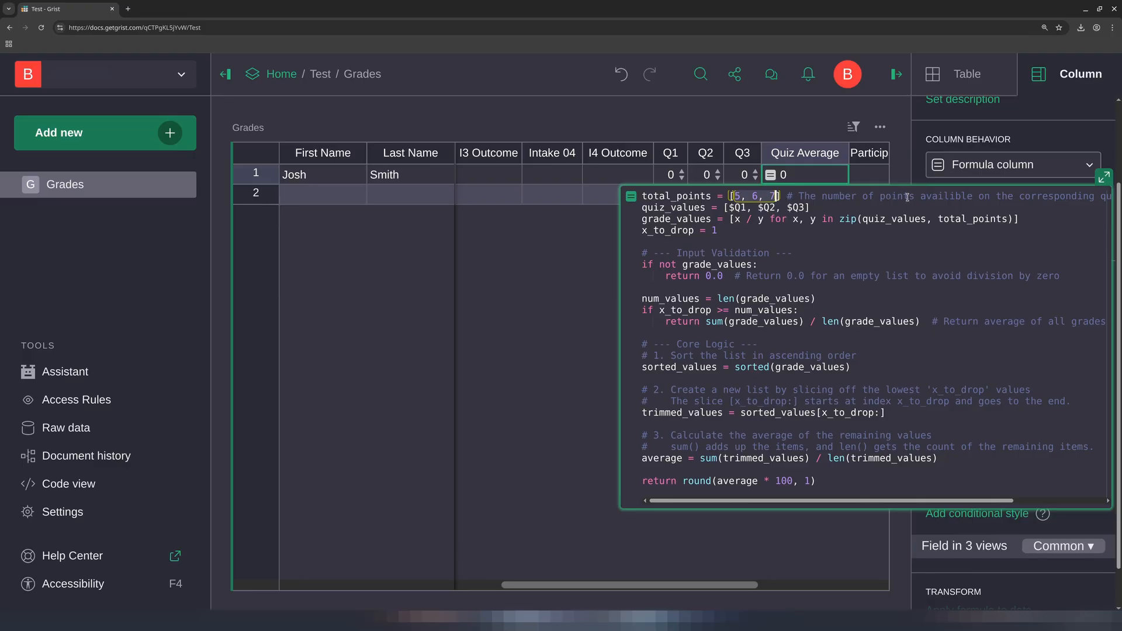
click(788, 209)
key(Return)
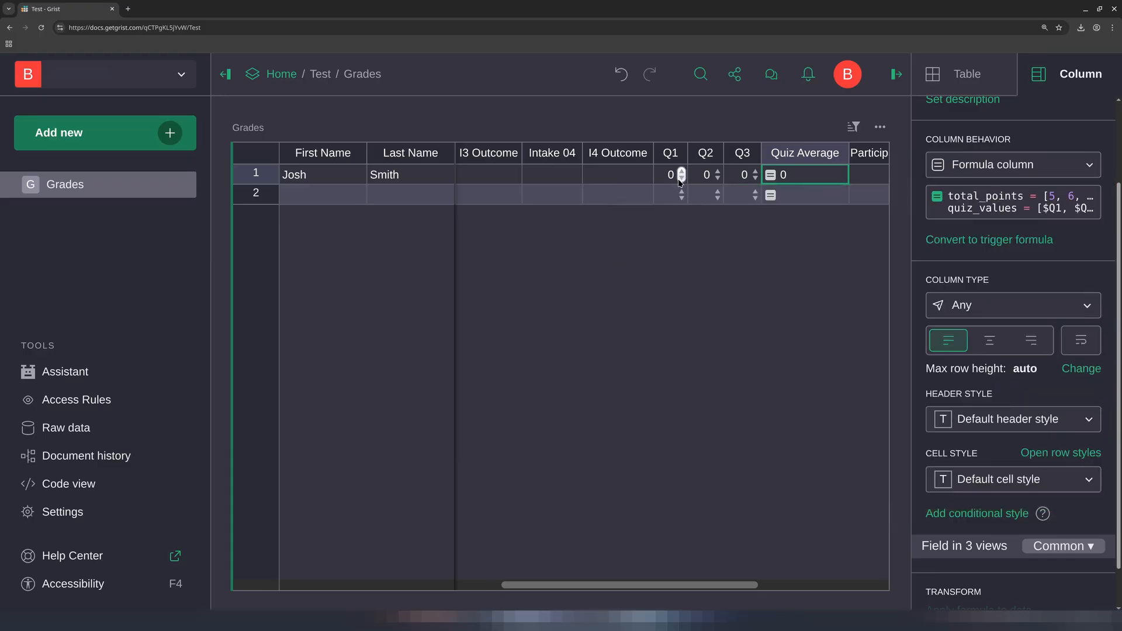
Raise Josh's Q1 score to 4 with the spinner
click(682, 171)
click(682, 171)
click(682, 171)
click(682, 171)
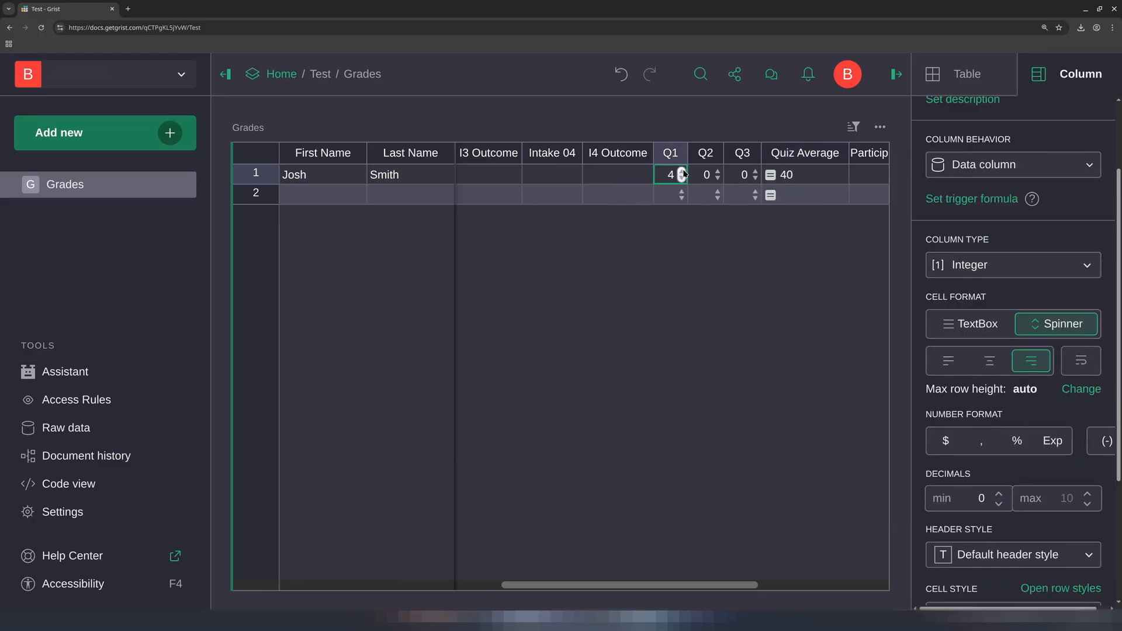
Reopen the Quiz Average formula to examine the number of quizzes dropped, then close it
double_click(814, 181)
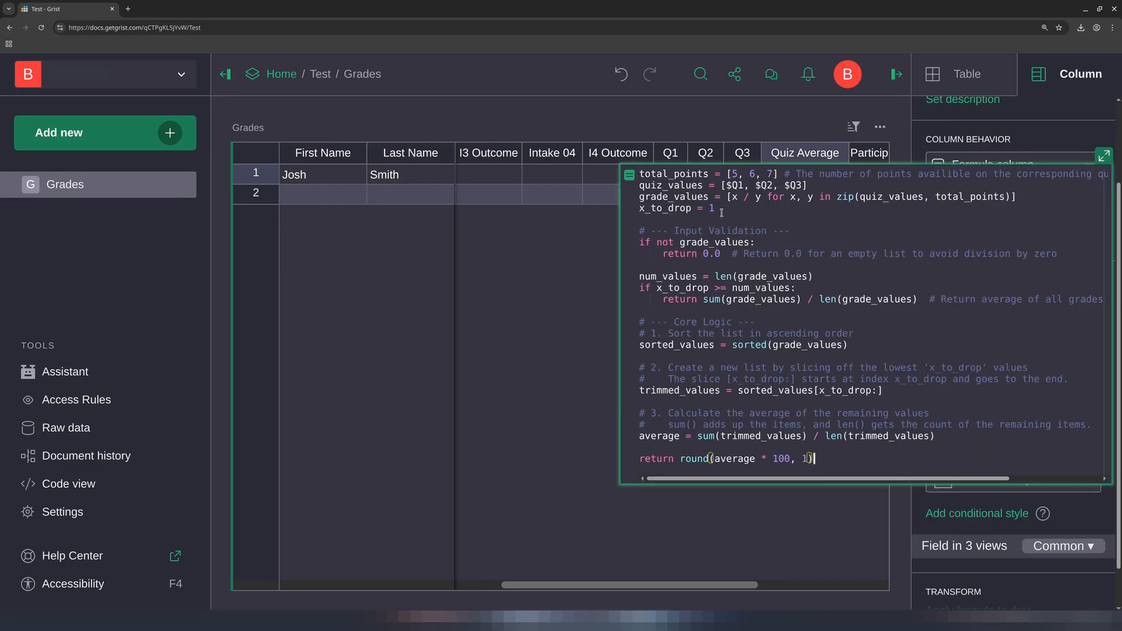
click(685, 209)
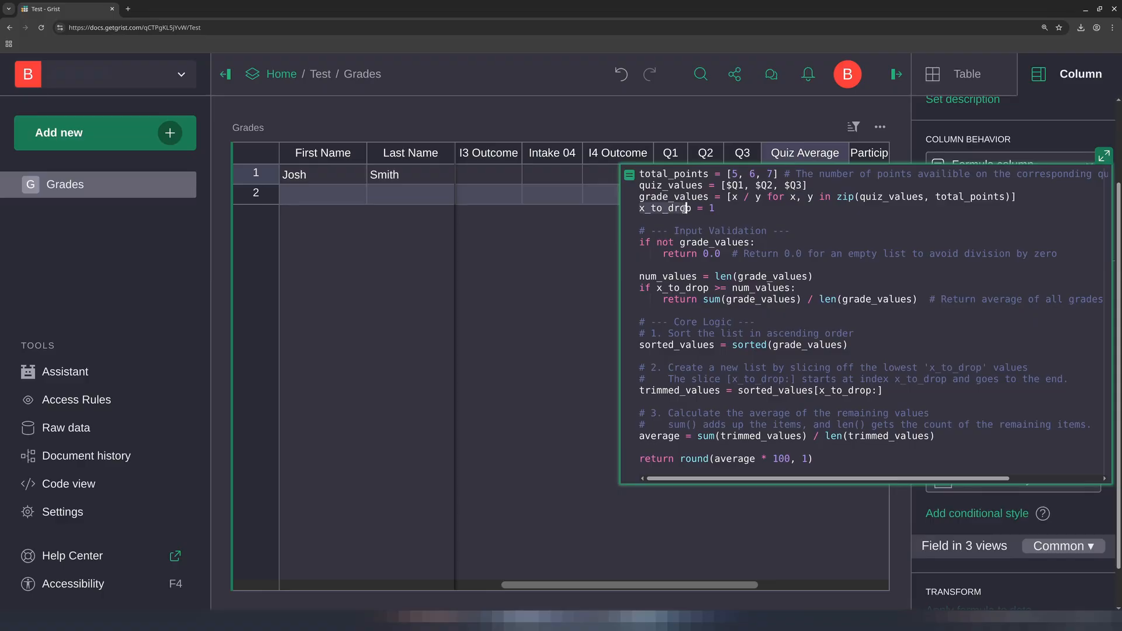
double_click(710, 209)
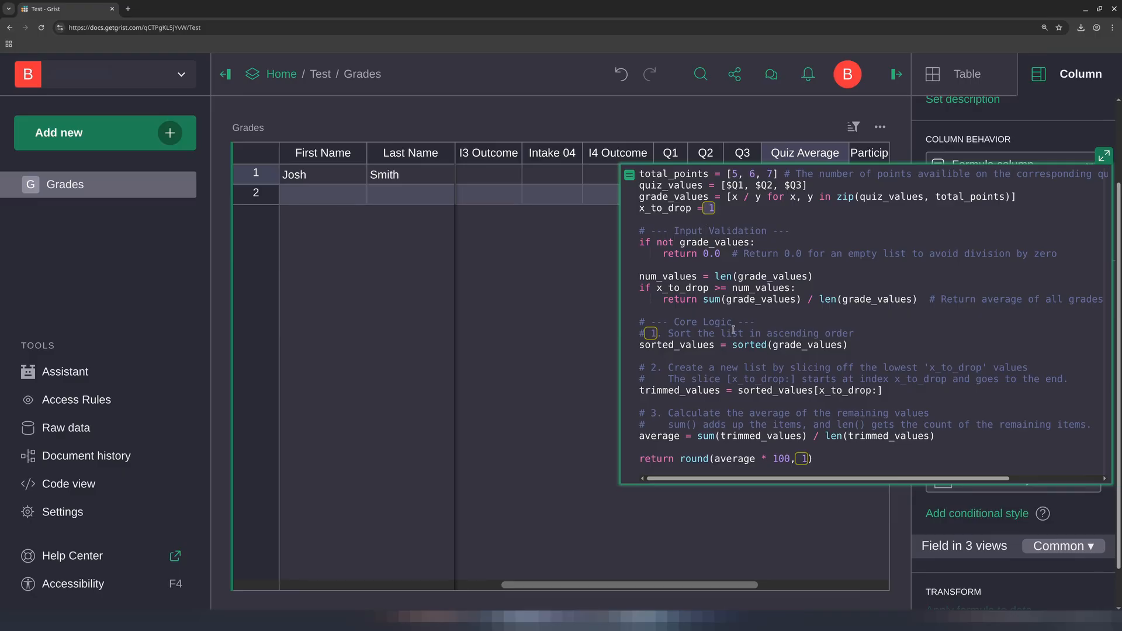
key(Tab)
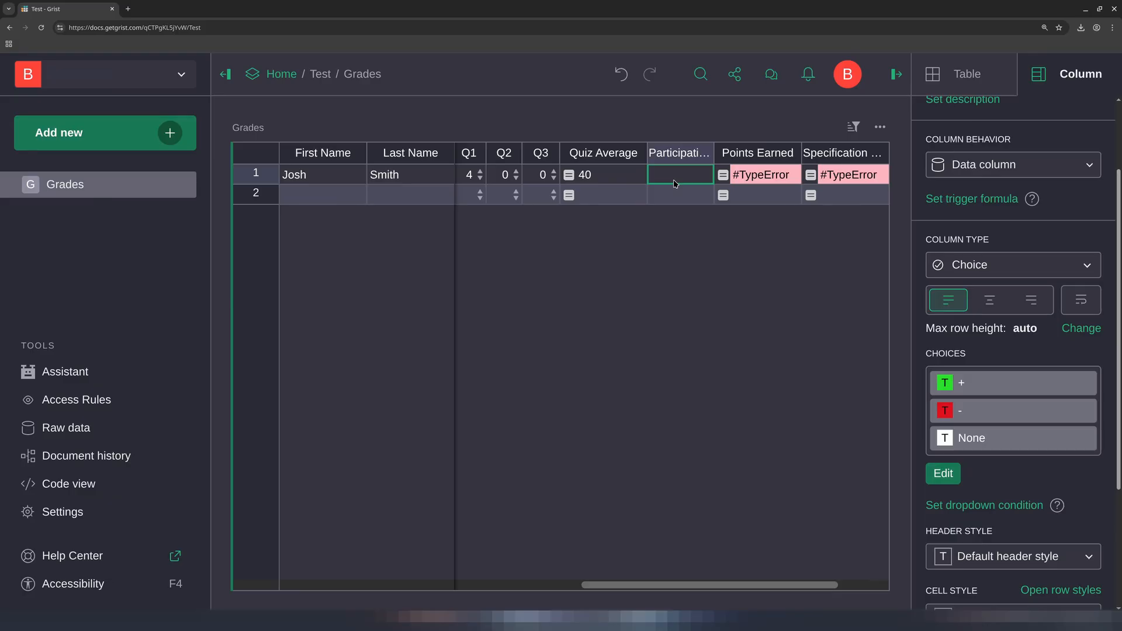
Set Josh's Participation cell to +
double_click(675, 183)
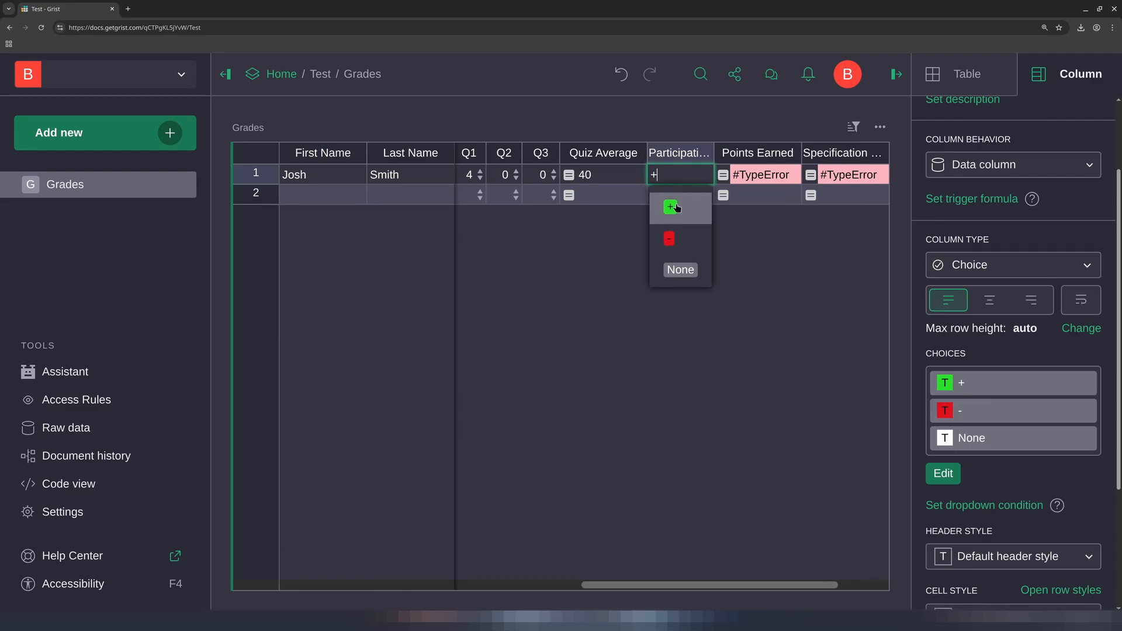
click(674, 202)
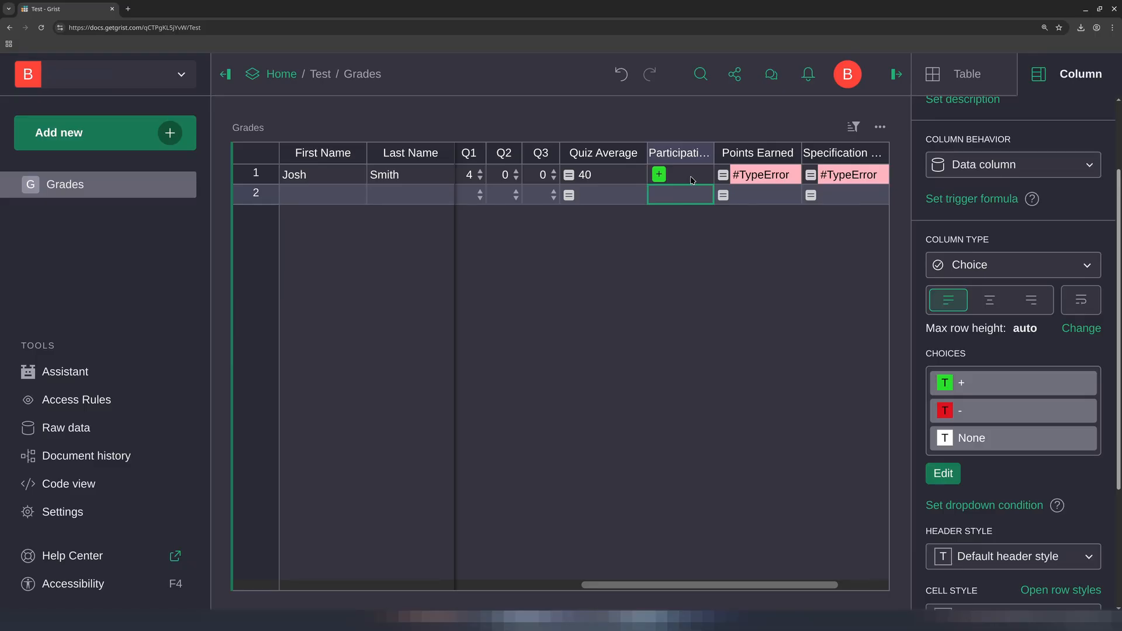
Set Josh's Intake 01 to Amethyst
key(Up)
key(Right)
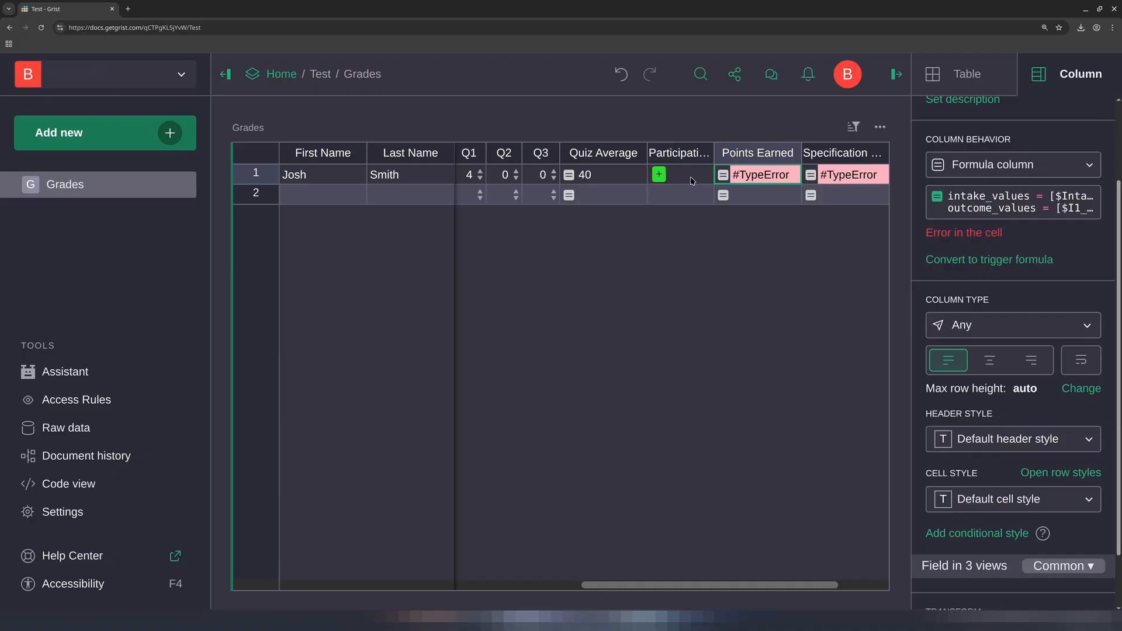
key(Left)
key(Left)
key(Left)
key(Left)
key(Left)
key(Left)
key(Left)
key(Left)
key(Left)
key(Left)
key(Left)
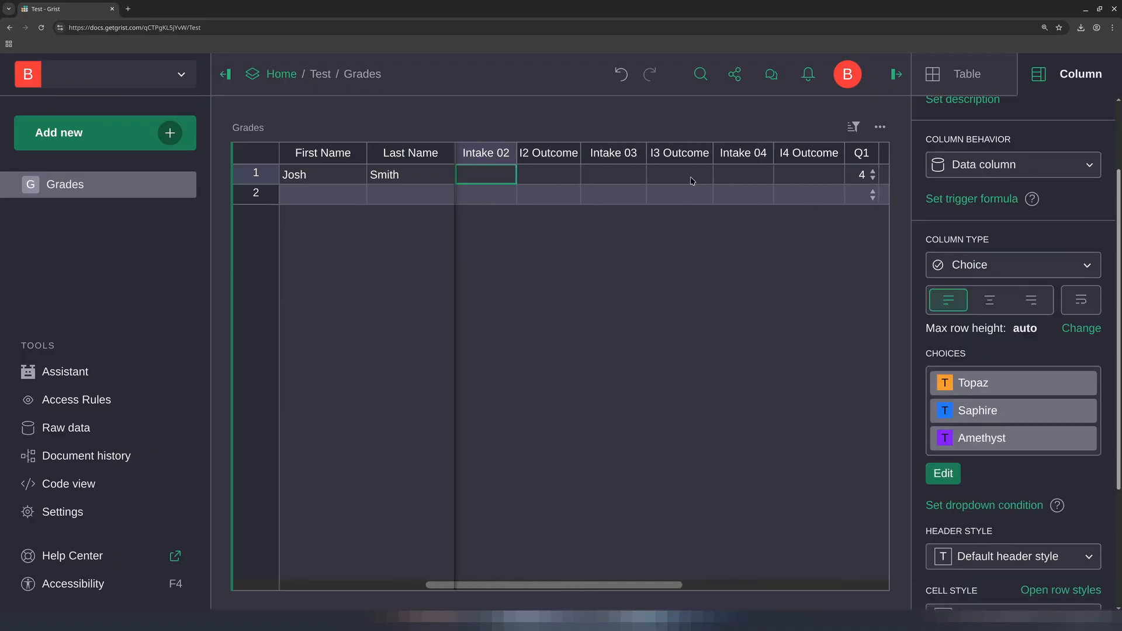
key(Left)
key(Left)
key(Left)
key(Right)
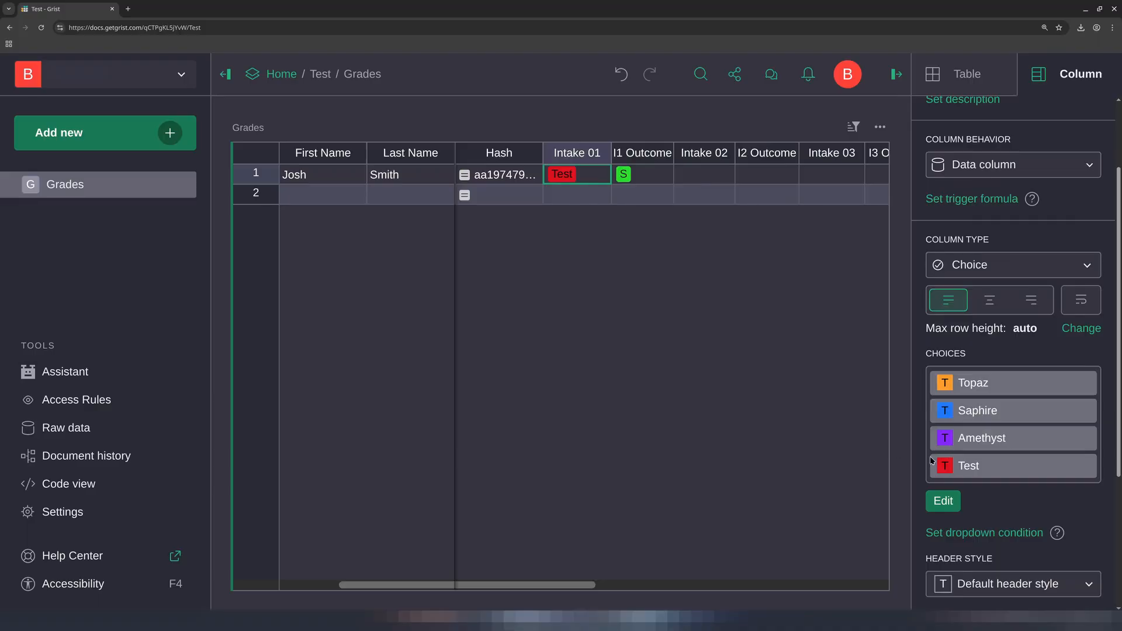
click(1042, 465)
double_click(586, 173)
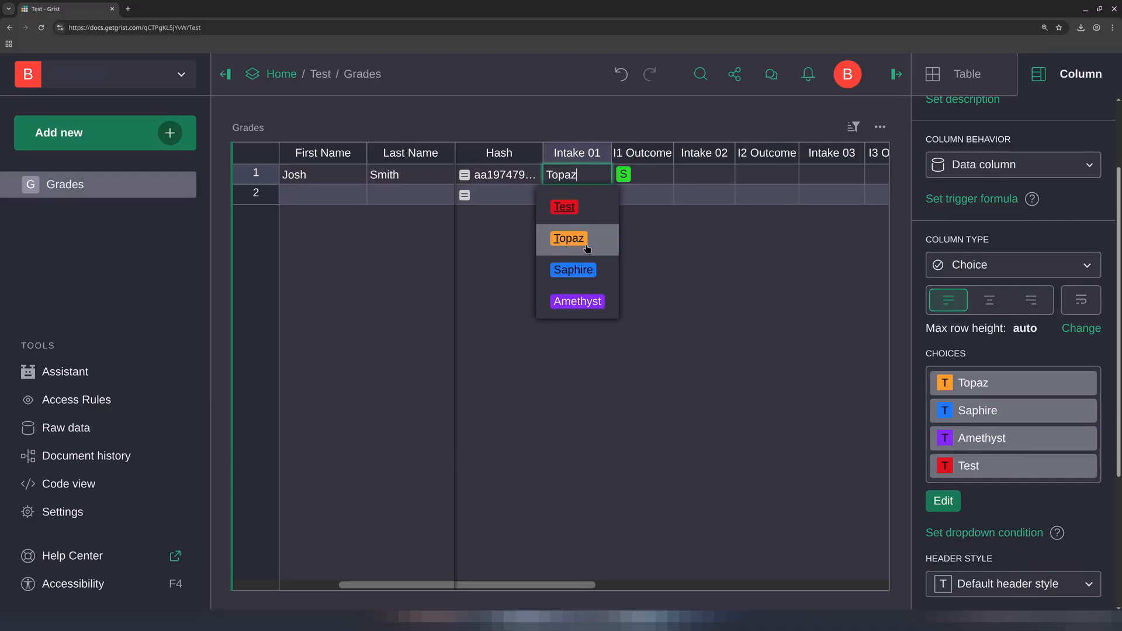
click(590, 303)
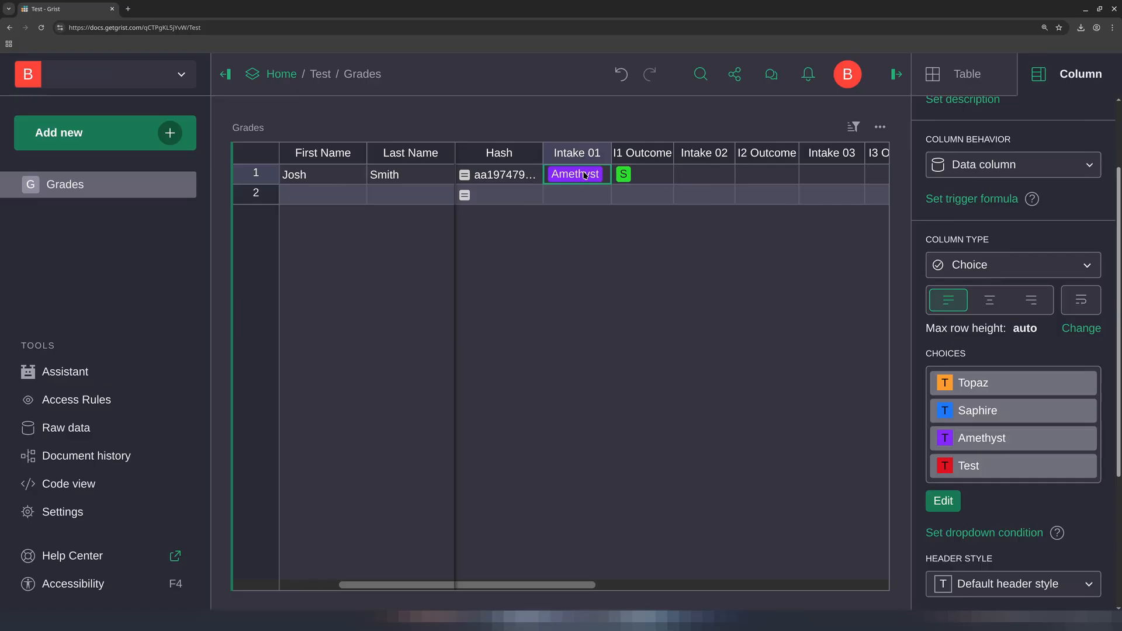
Examine the Points Earned formula for Josh's row
key(Right)
key(Right)
key(Right)
key(Right)
key(Right)
key(Right)
key(Right)
key(Right)
key(Right)
key(Right)
key(Right)
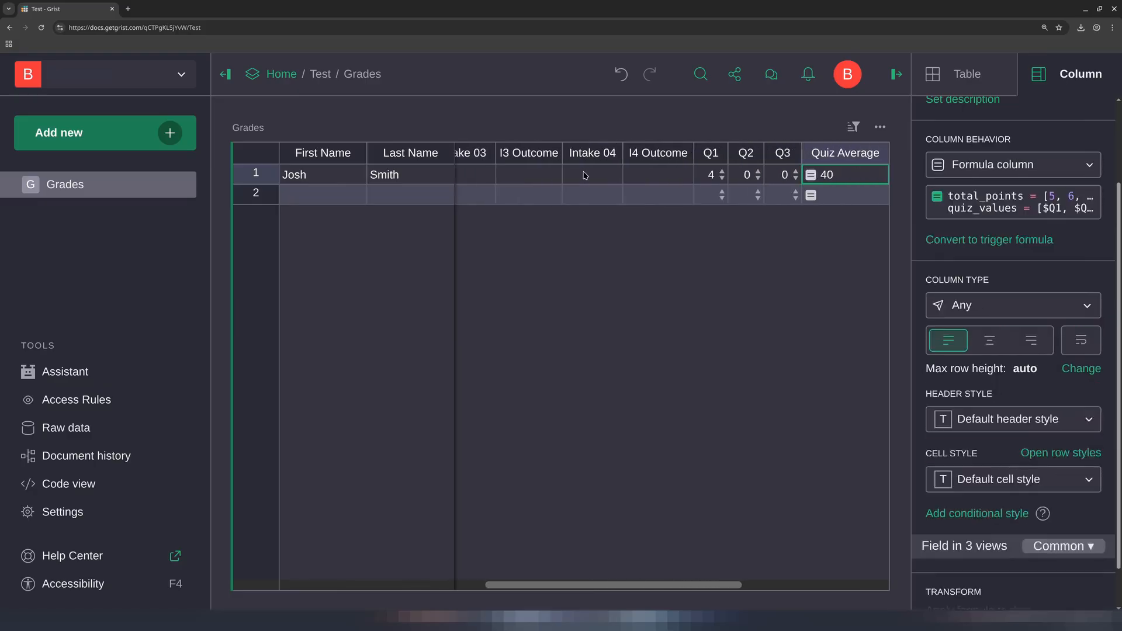
key(Right)
key(Right)
key(Right)
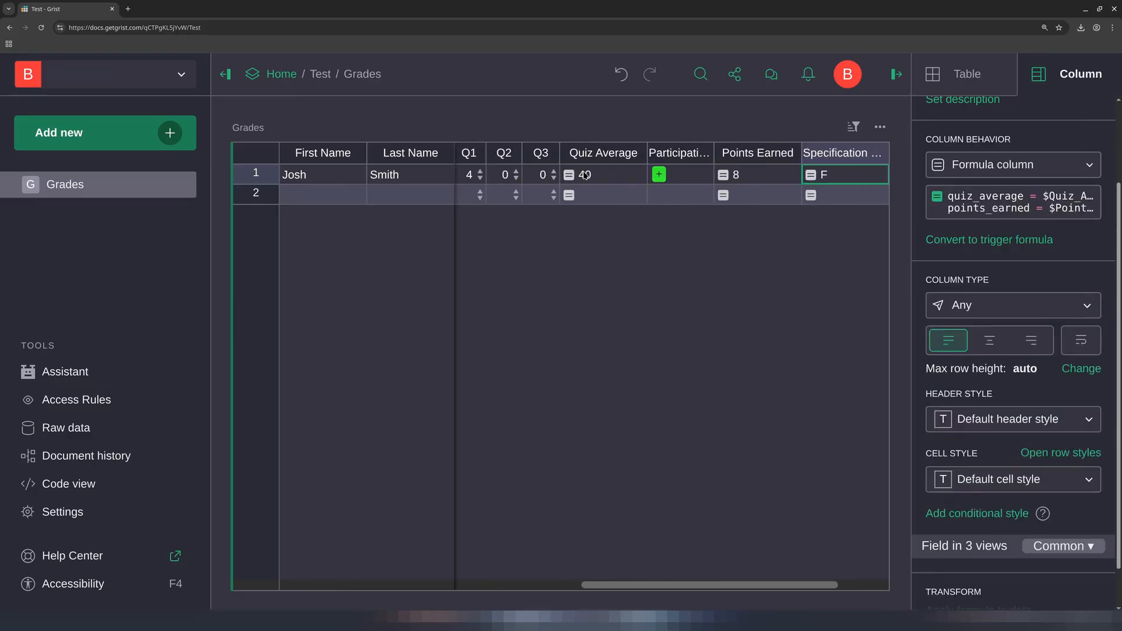
key(Left)
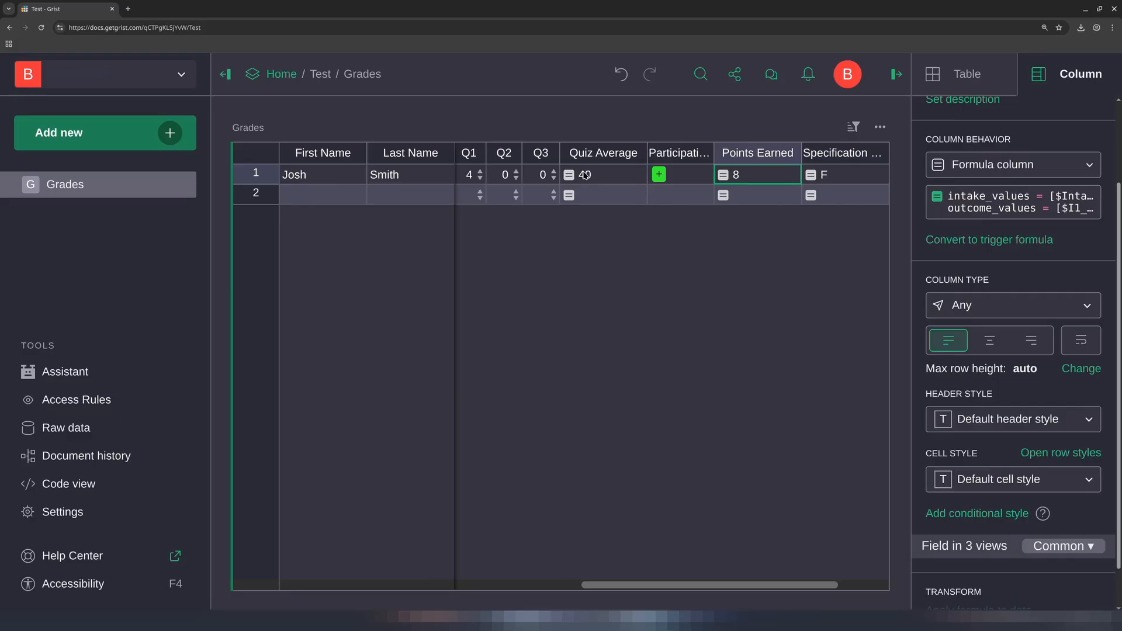
key(Right)
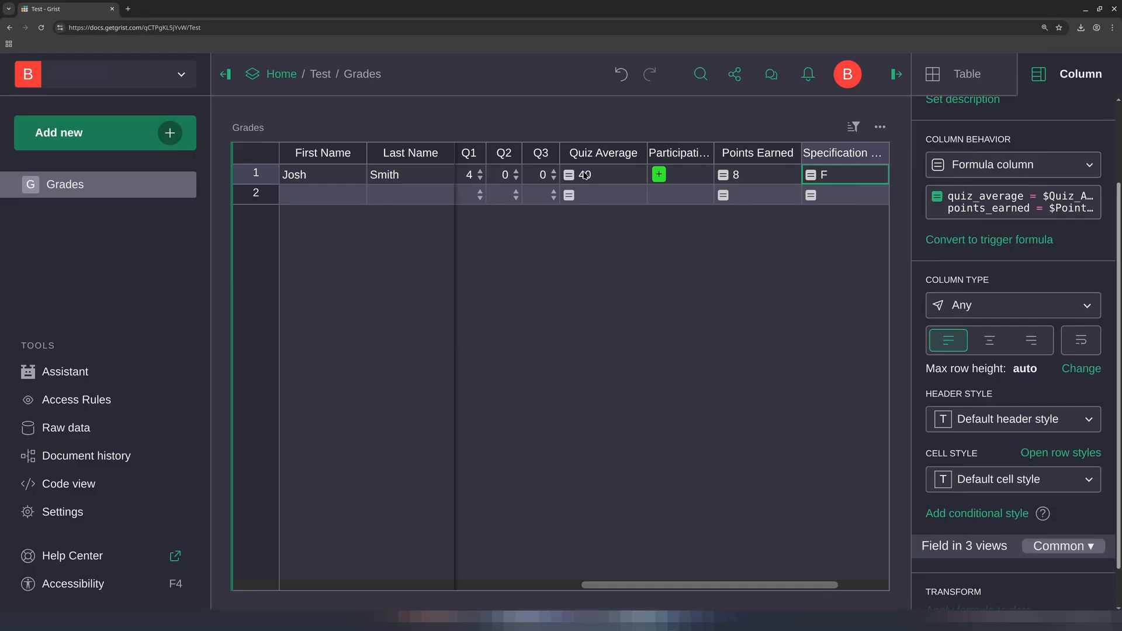
key(Left)
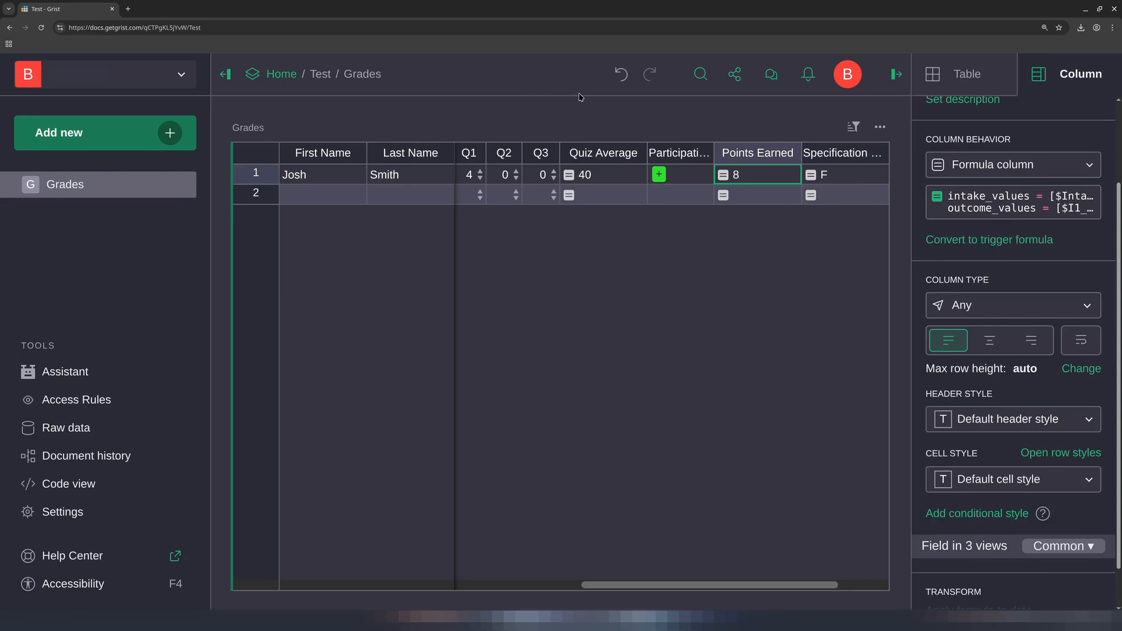
click(992, 202)
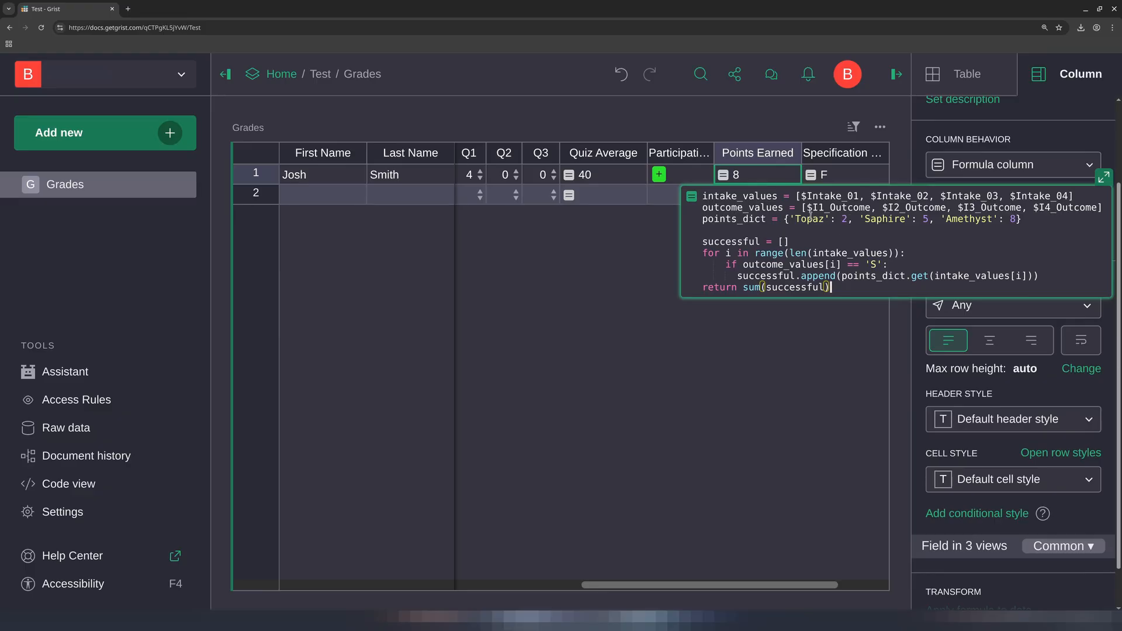
click(808, 218)
Open the Specification Letter Grade formula to examine its grading rules, then close it
click(849, 183)
double_click(849, 182)
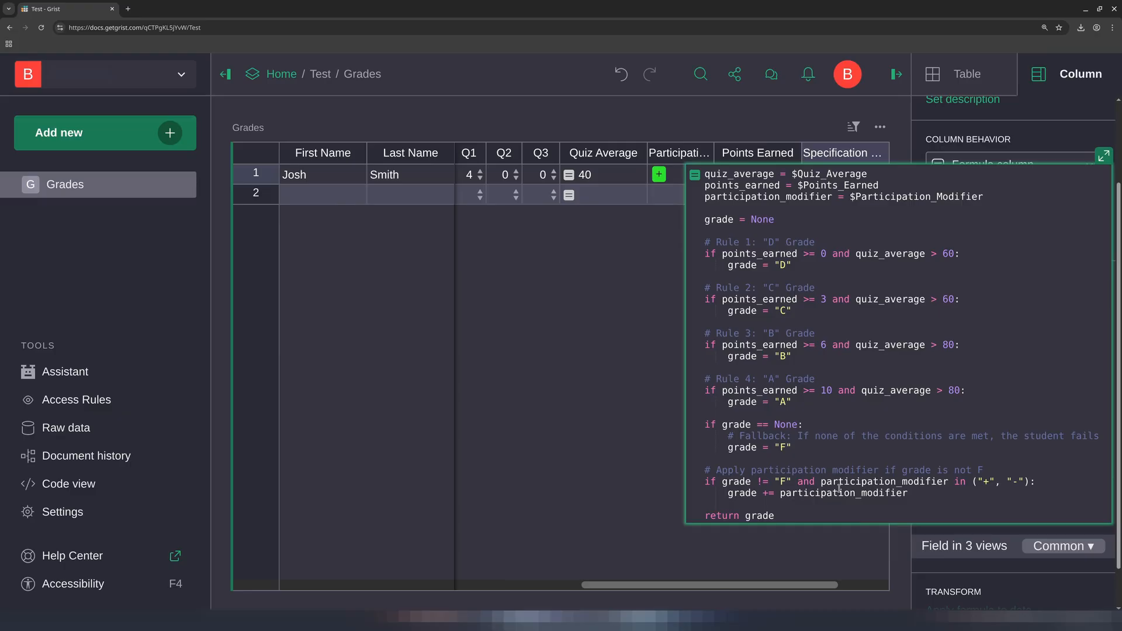
click(683, 179)
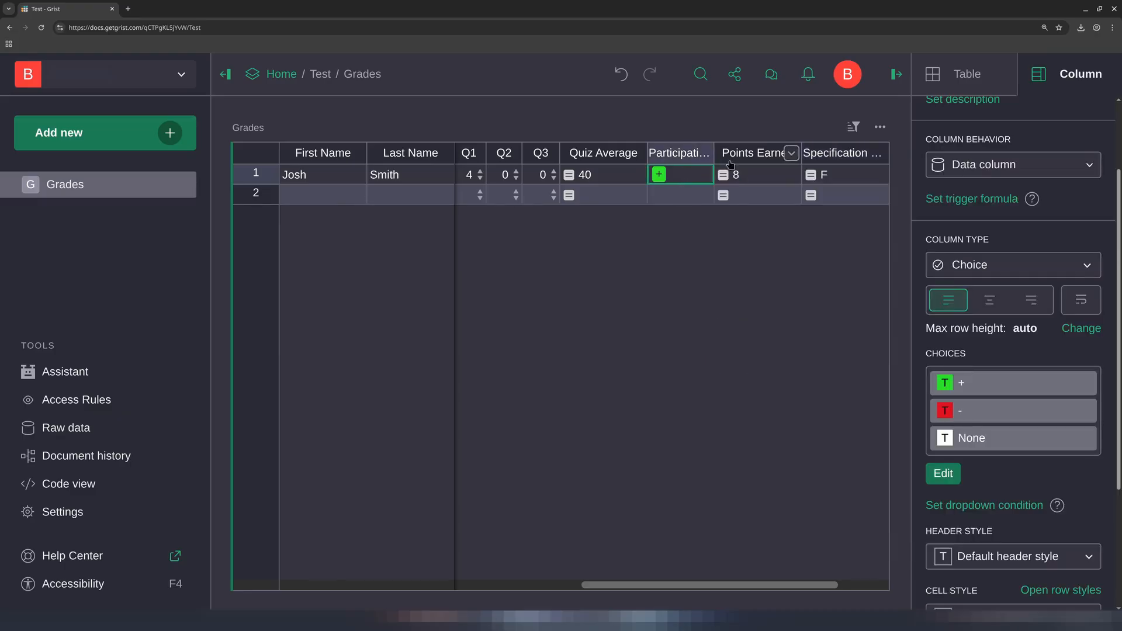
scroll(806, 177, right, 2)
click(807, 179)
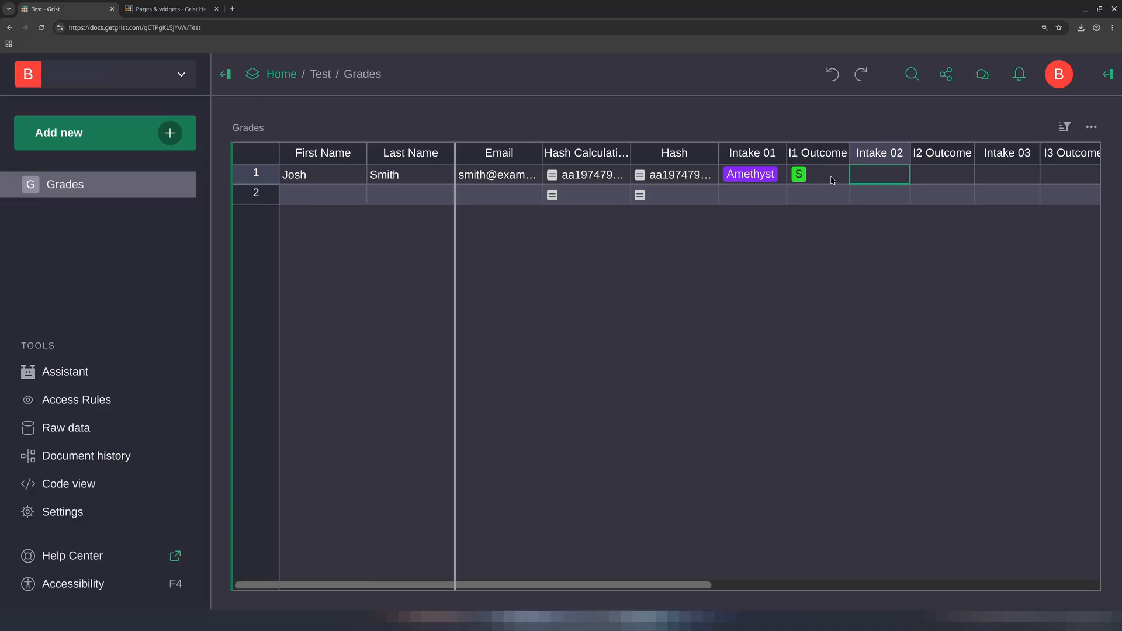
click(971, 189)
click(995, 177)
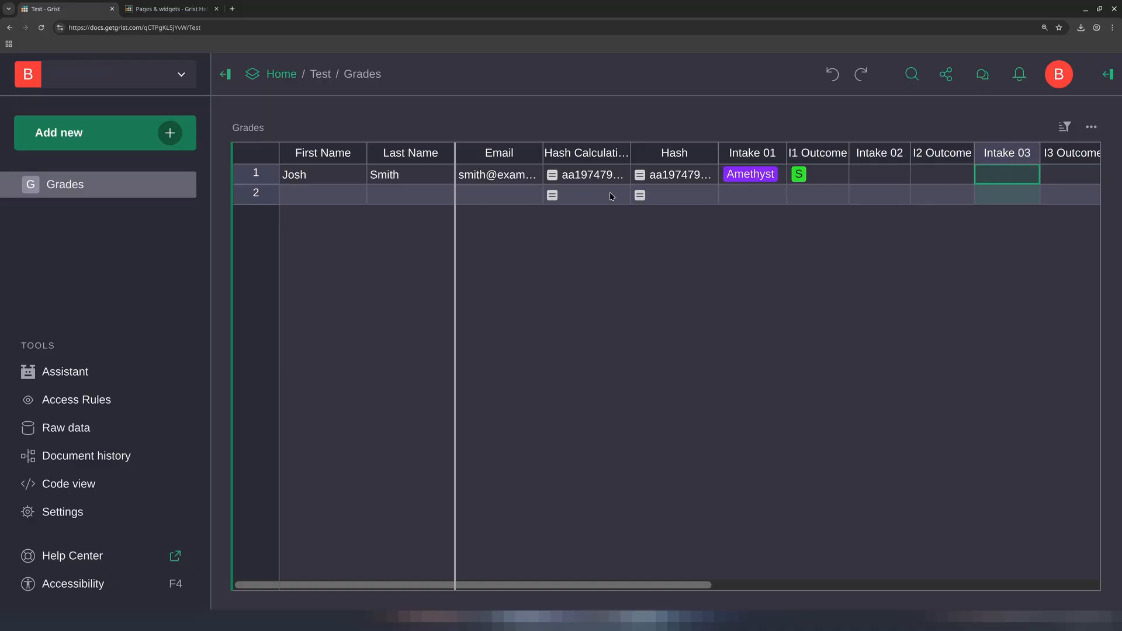
click(570, 177)
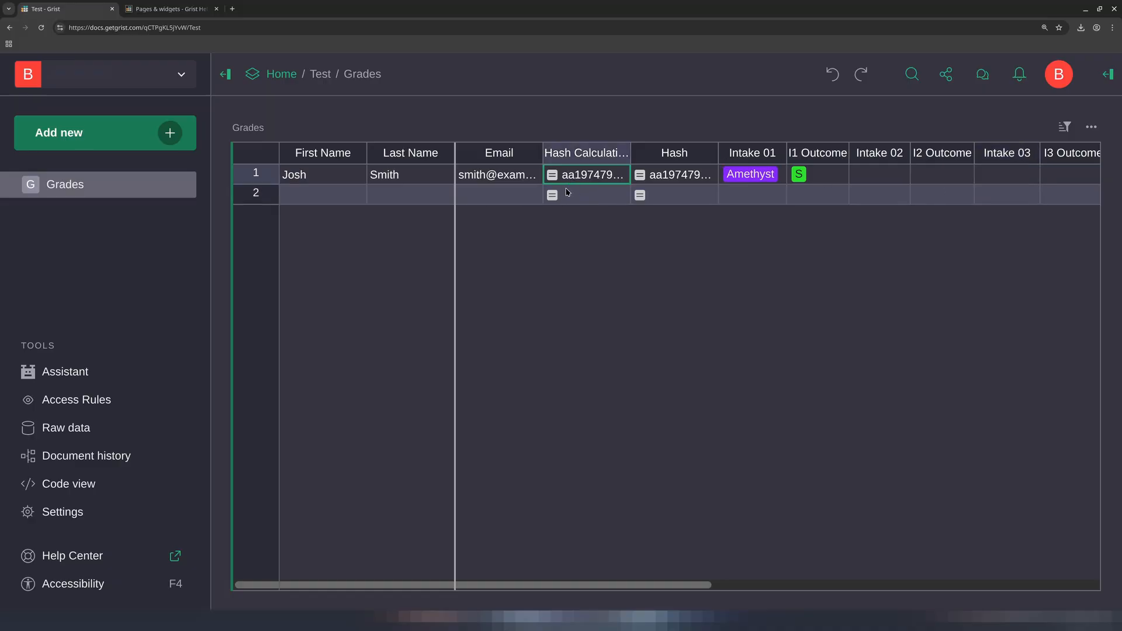
Add a Card widget for the Grades table to the page
click(170, 134)
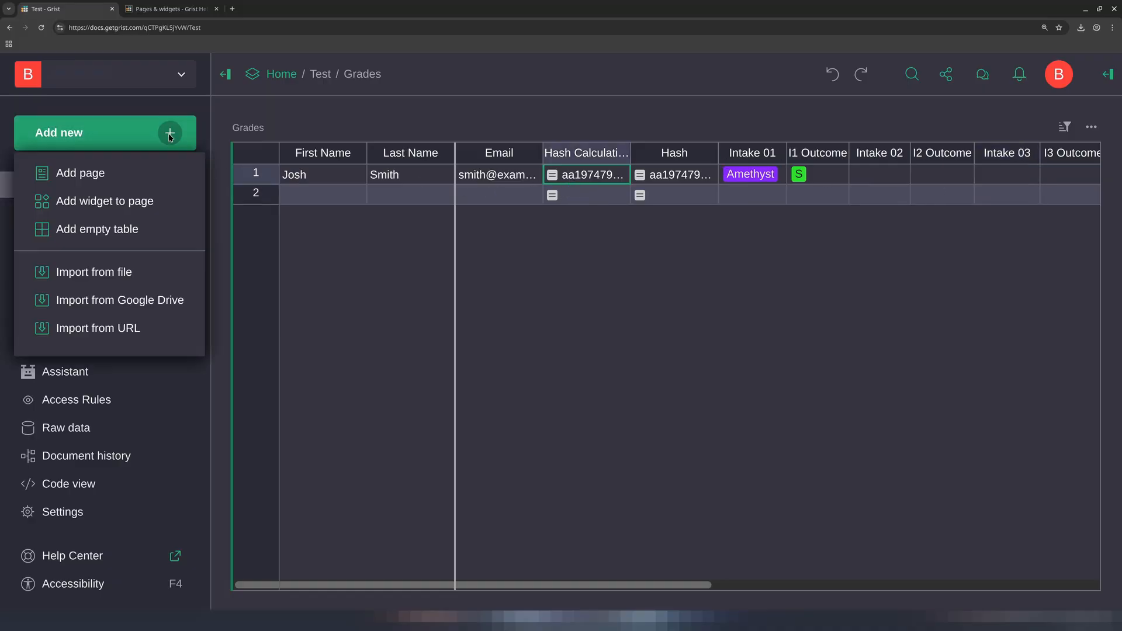
click(132, 203)
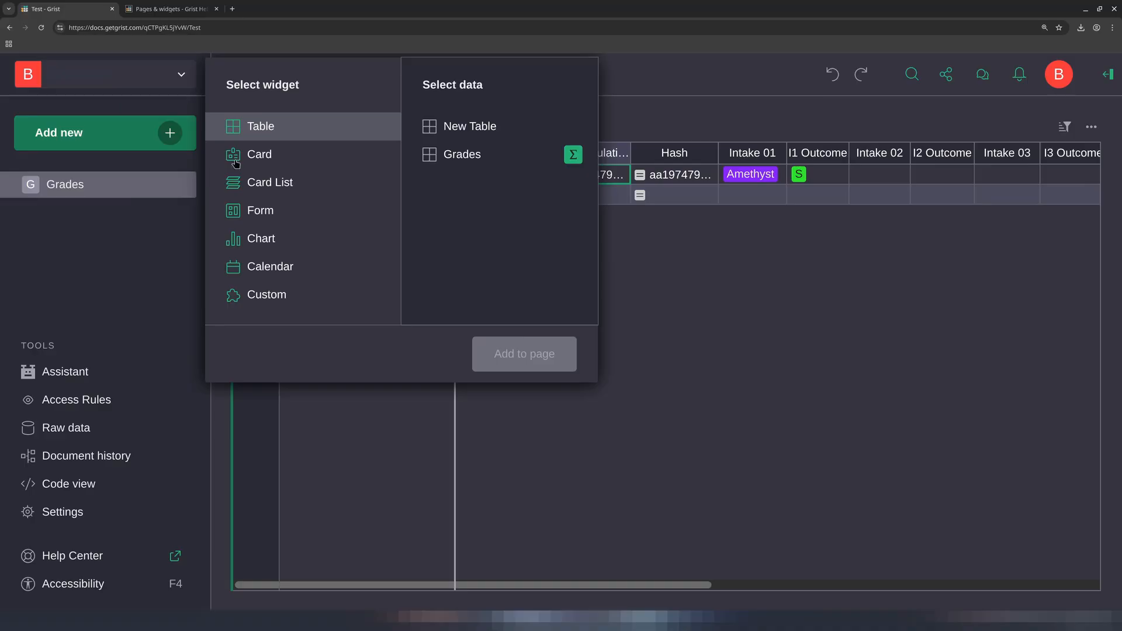
click(263, 155)
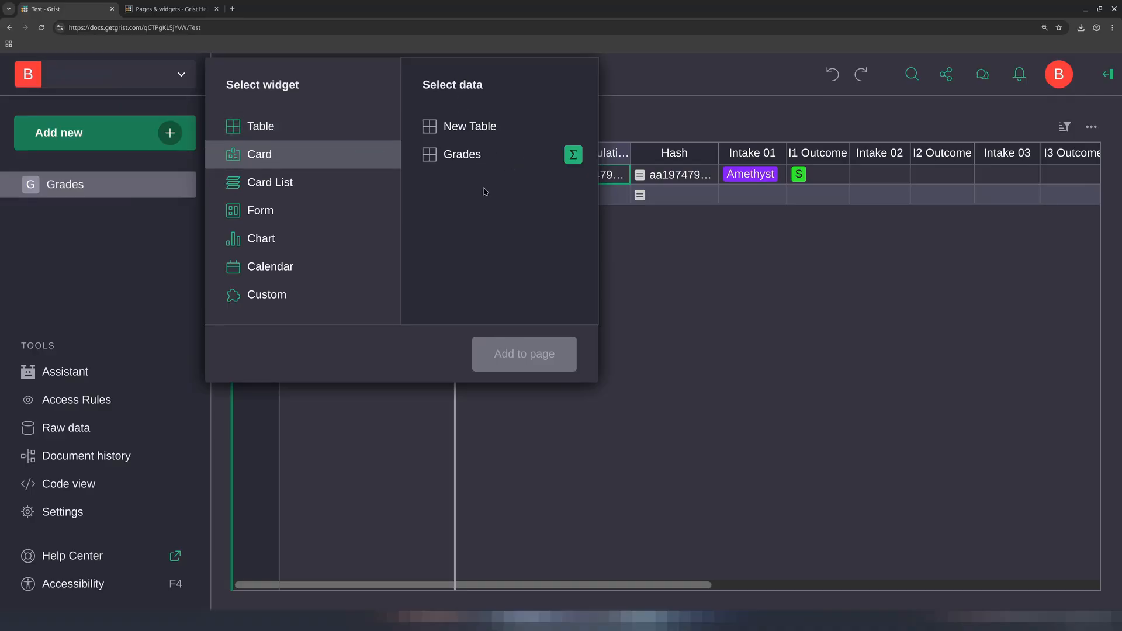
click(485, 158)
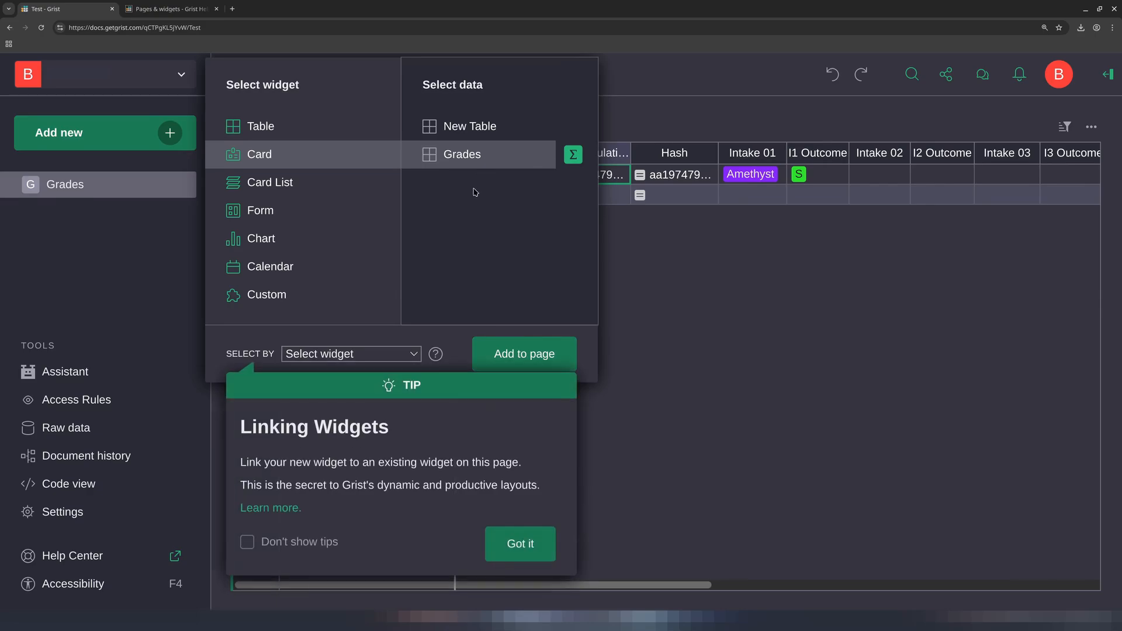
click(512, 531)
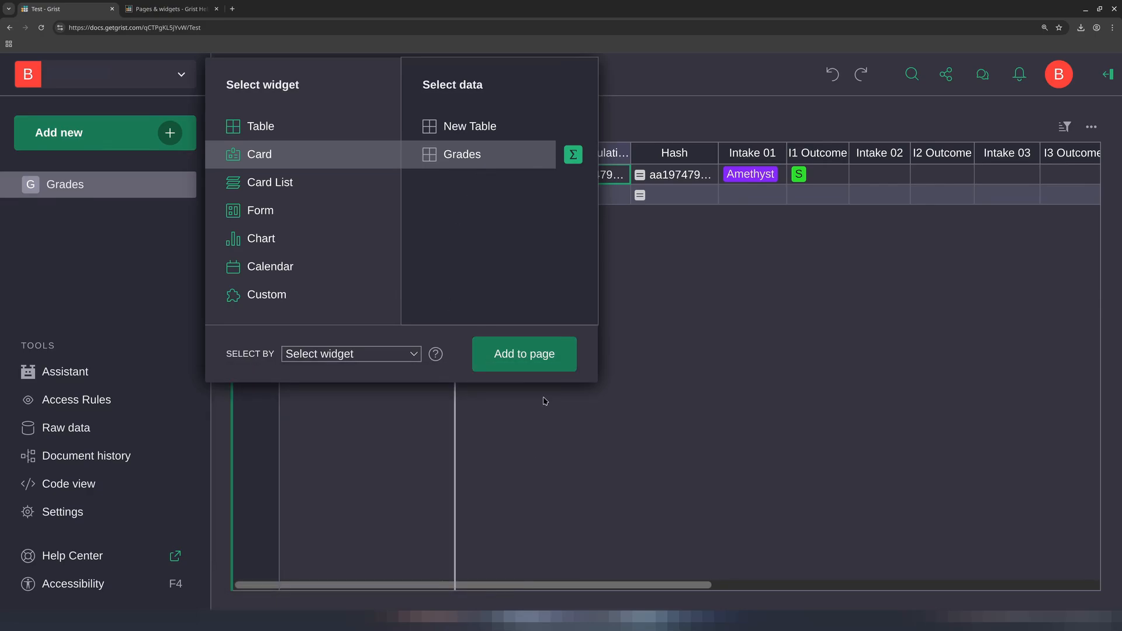
click(515, 354)
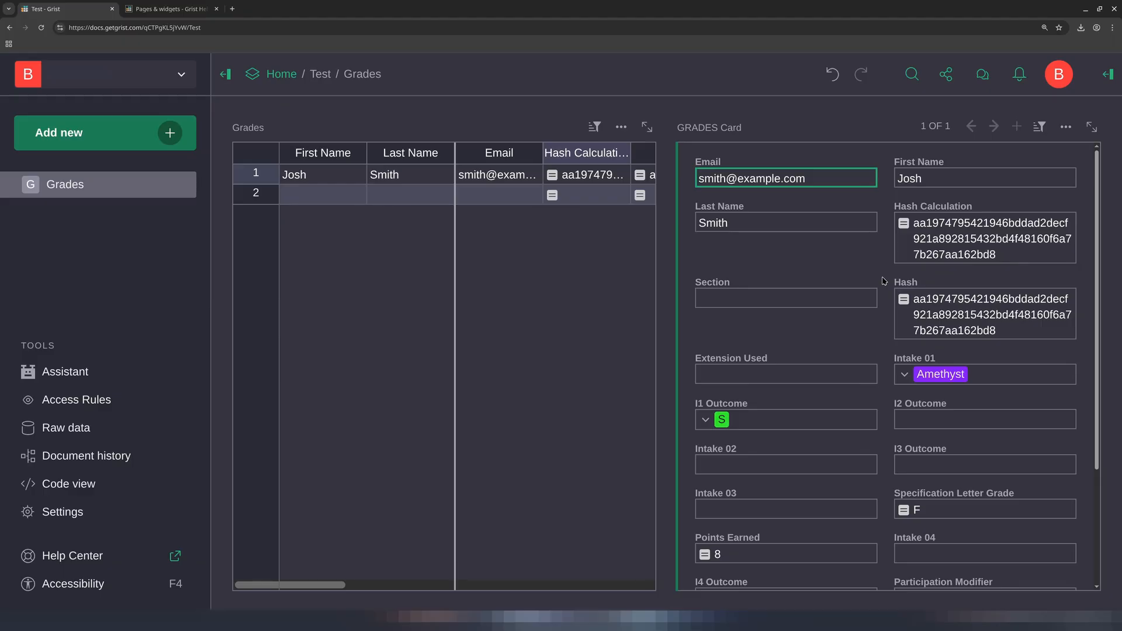
Open the card widget's options
click(1063, 132)
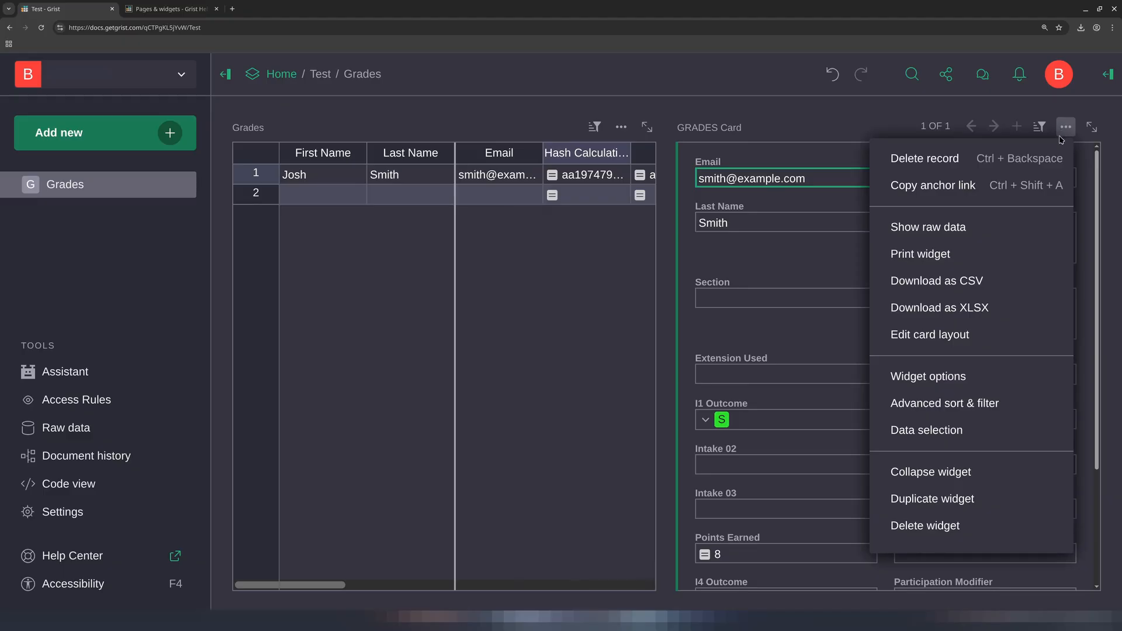
click(943, 381)
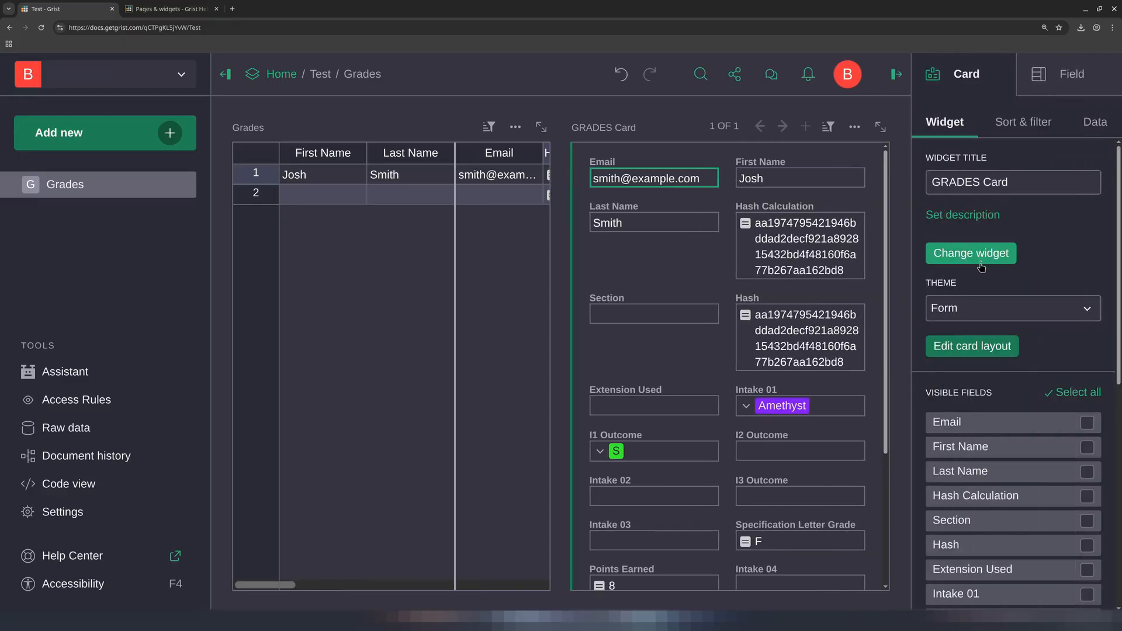
scroll(984, 292, down, 1)
click(985, 295)
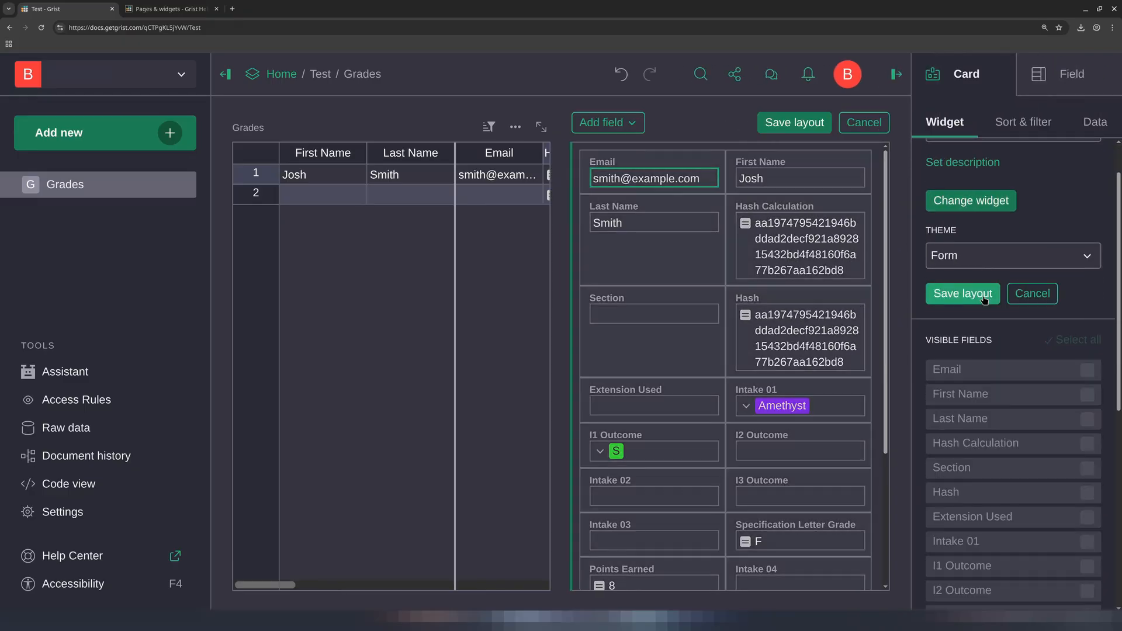
click(1030, 295)
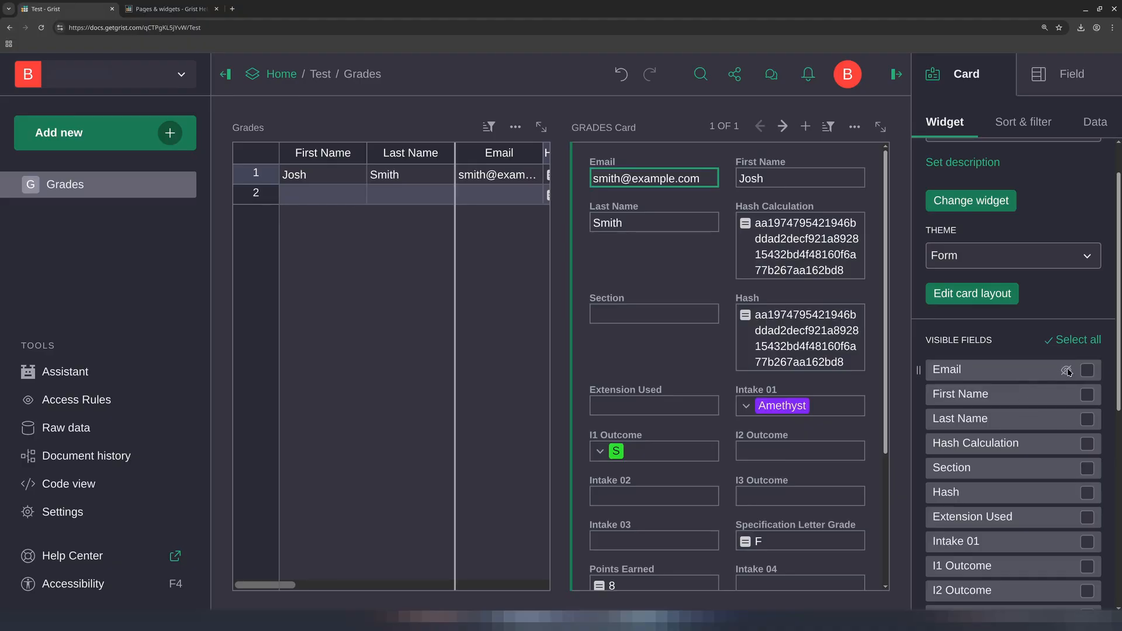
Hide the Email, Hash Calculation, Section, Hash and Extension Used fields from the card
click(1068, 372)
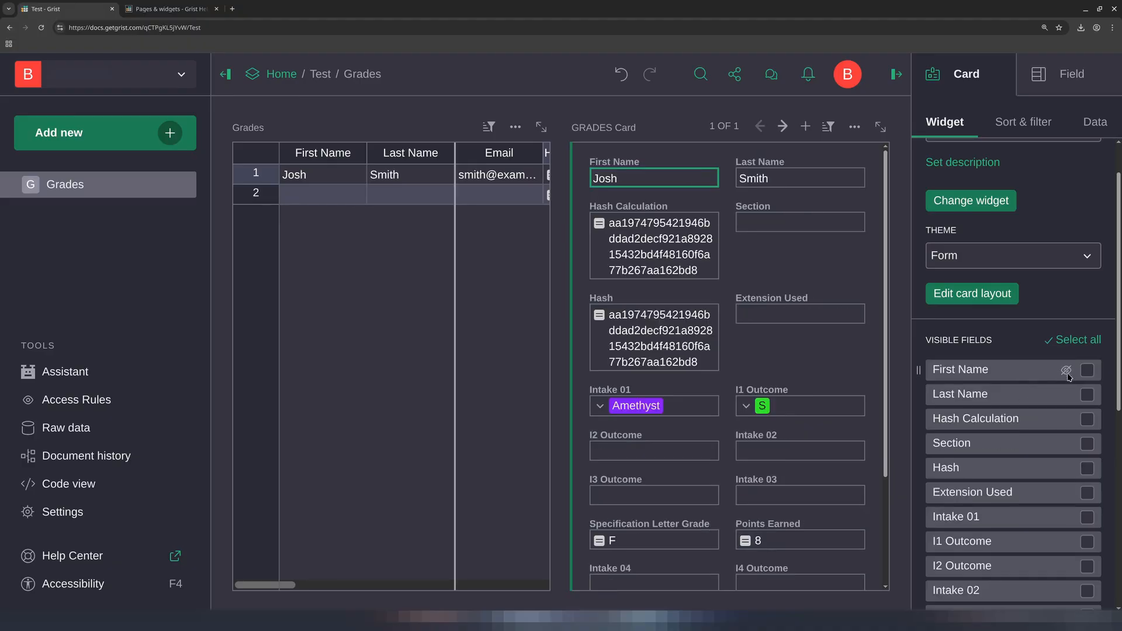
click(1066, 419)
click(1065, 420)
click(1066, 420)
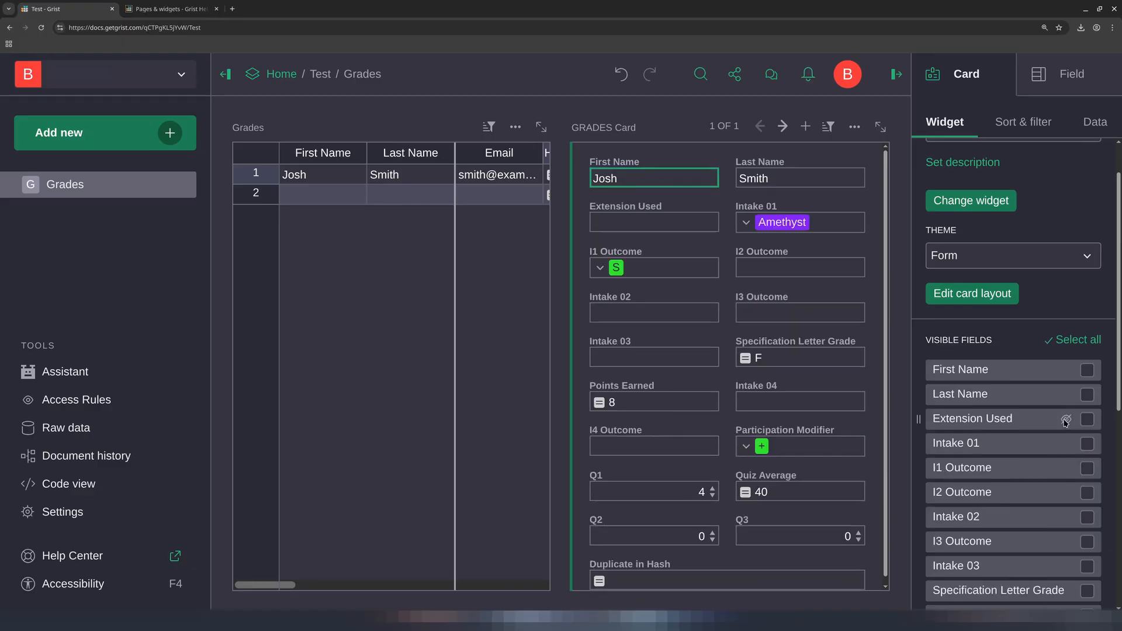
click(1065, 419)
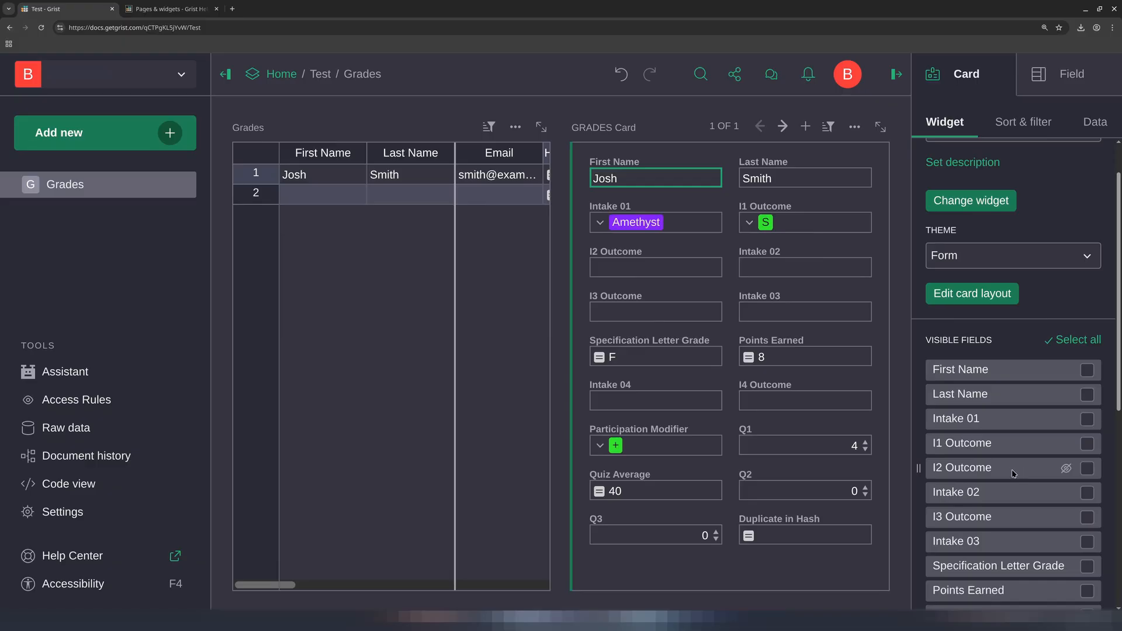
Hide the Specification Letter Grade, Points Earned, Participation Modifier, Quiz Average and Duplicate in Hash fields from the card
scroll(1052, 461, down, 2)
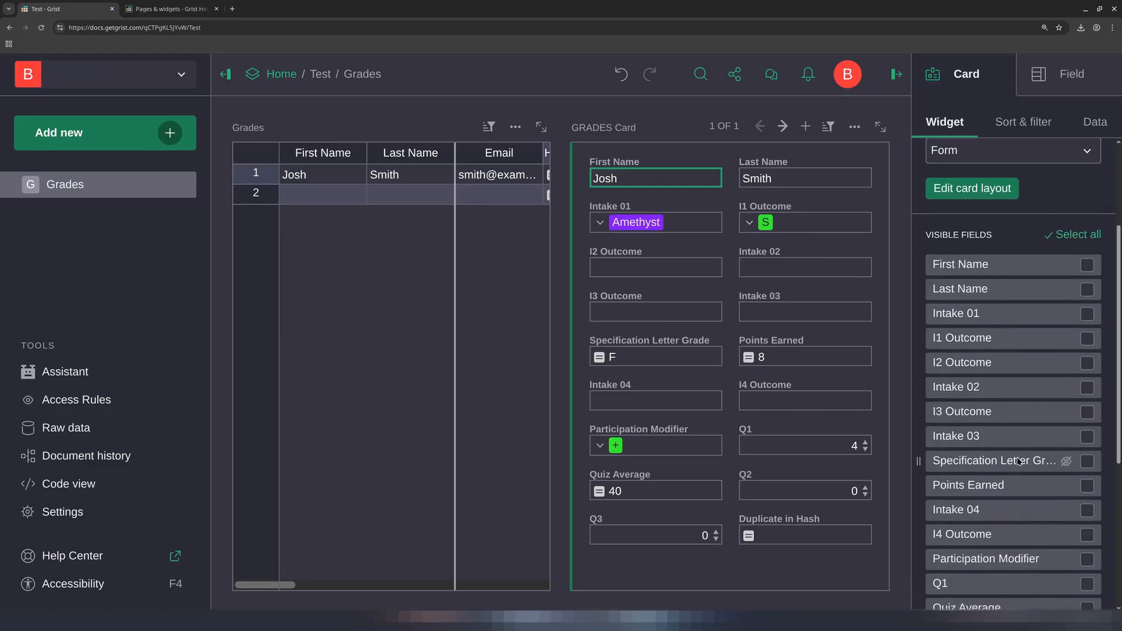
click(1066, 461)
click(1065, 461)
scroll(1066, 462, down, 1)
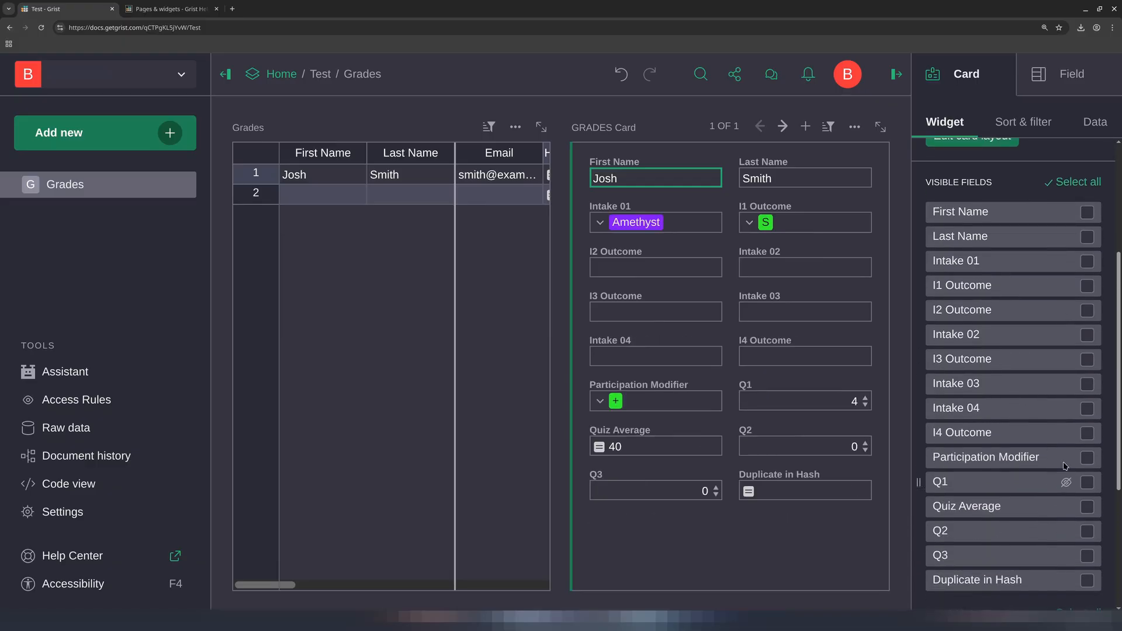
click(1067, 456)
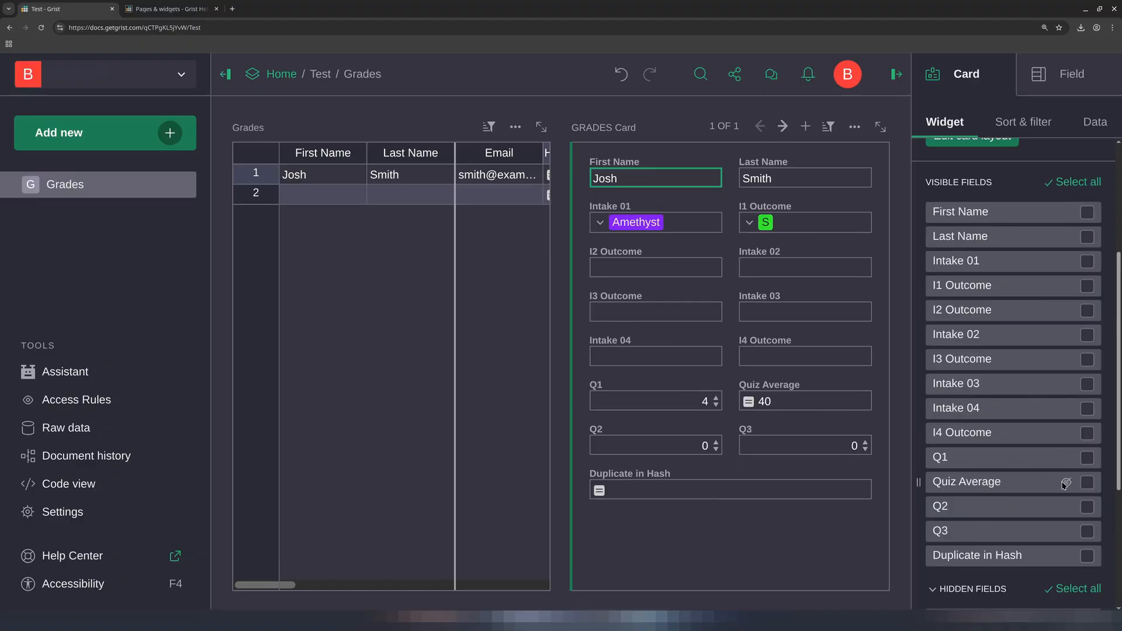
click(1066, 483)
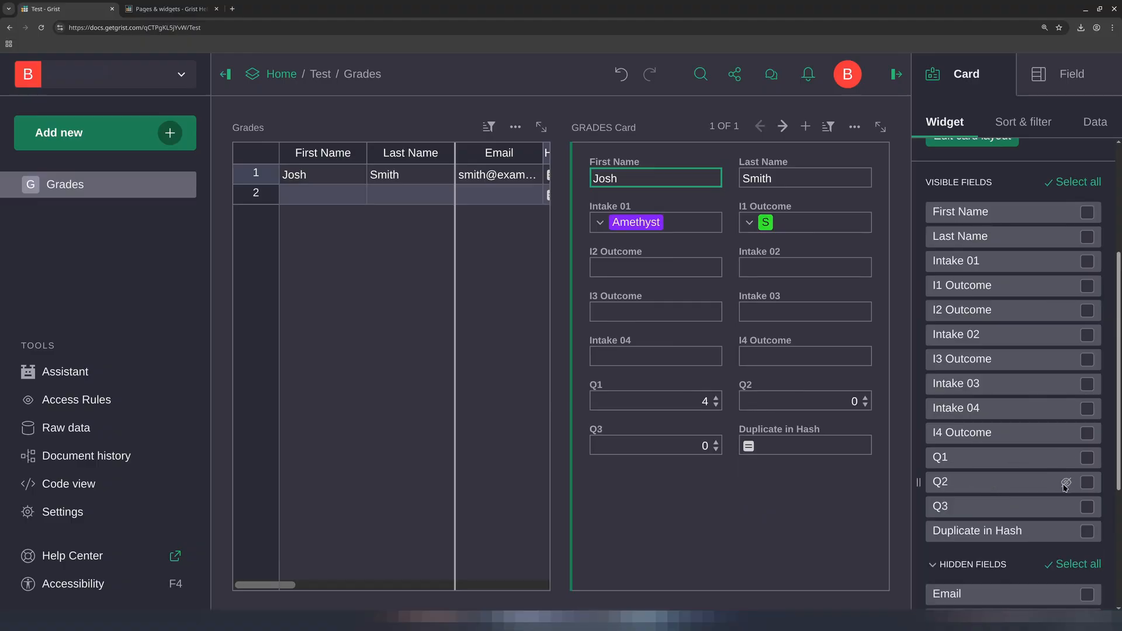
click(1066, 532)
scroll(1061, 514, down, 2)
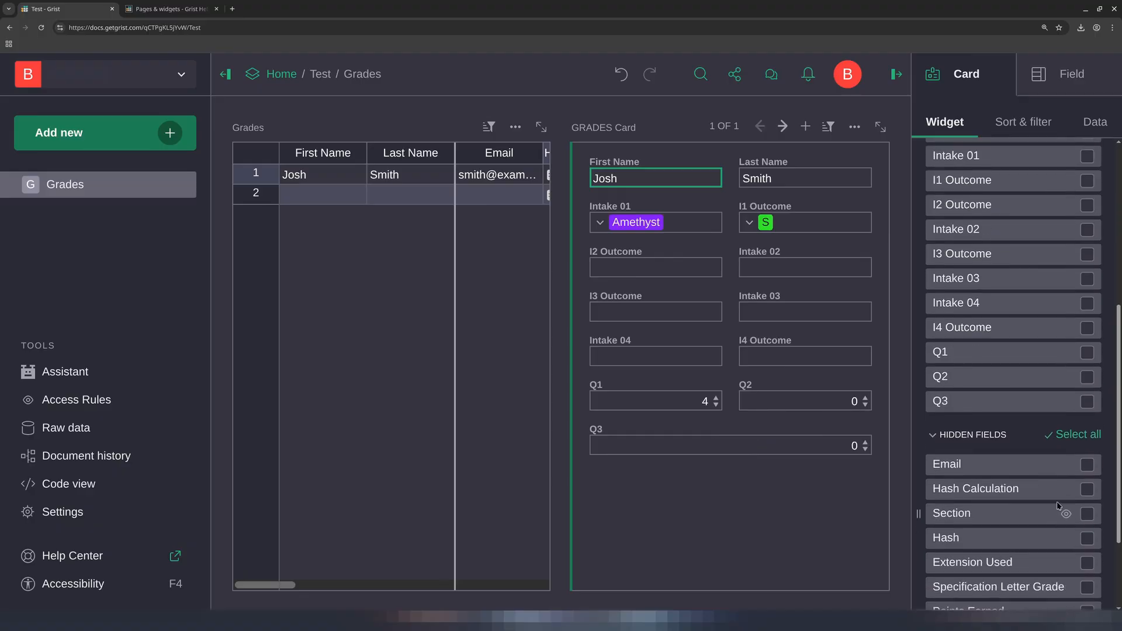
scroll(1020, 258, up, 5)
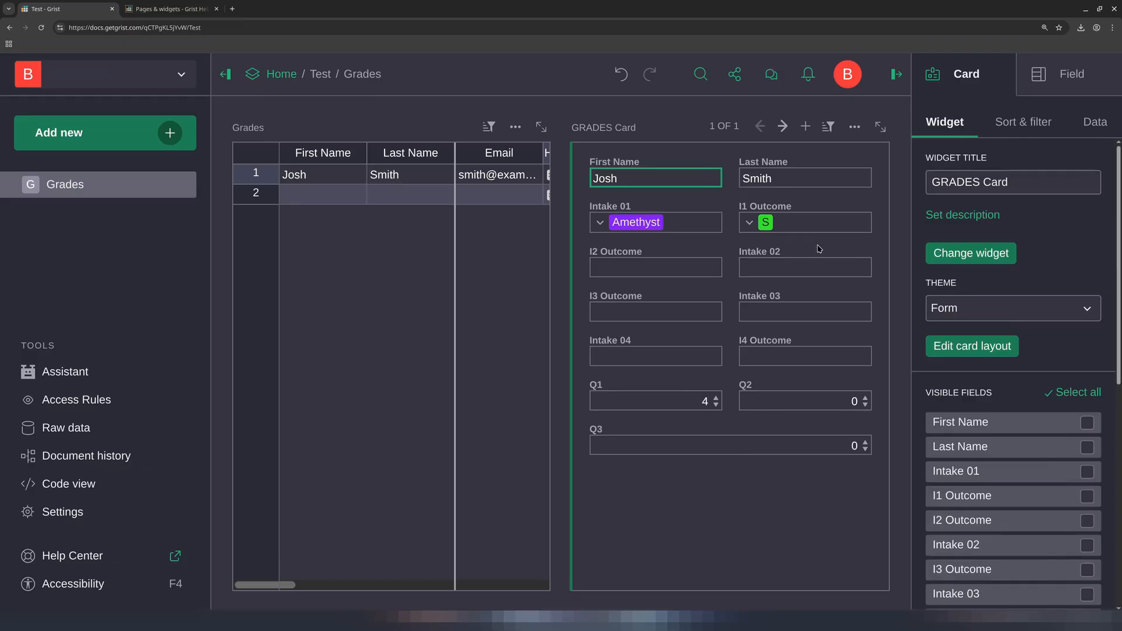
Rearrange the card layout so Q1, Q2 and Q3 get full-width rows and Intake 02 sits beside I2 Outcome, then save it
click(958, 347)
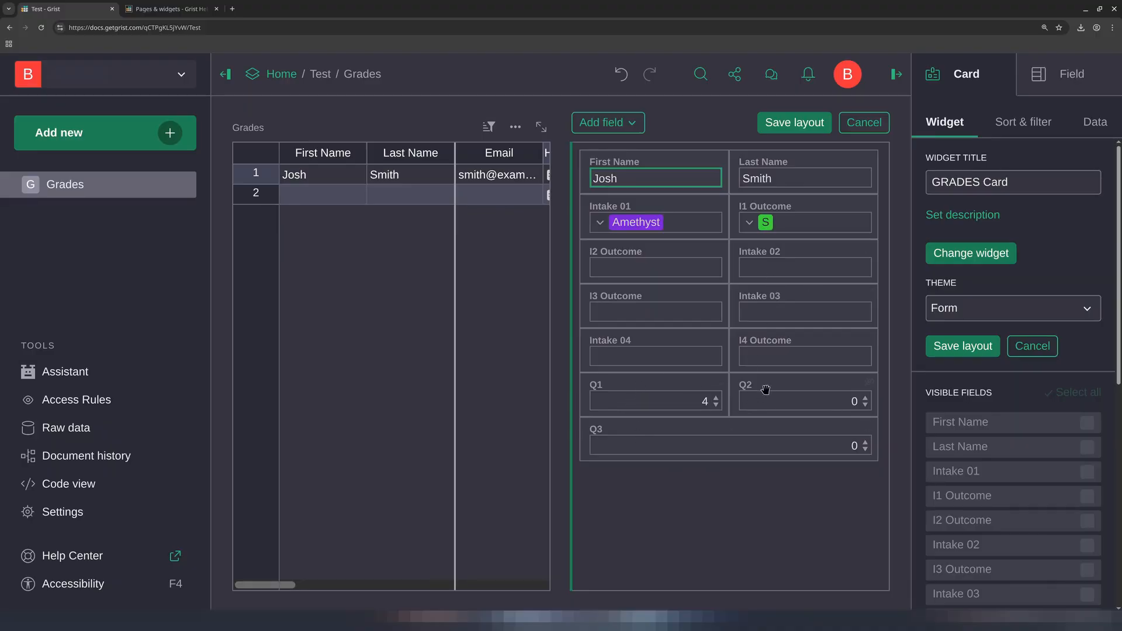
drag(767, 387, 720, 415)
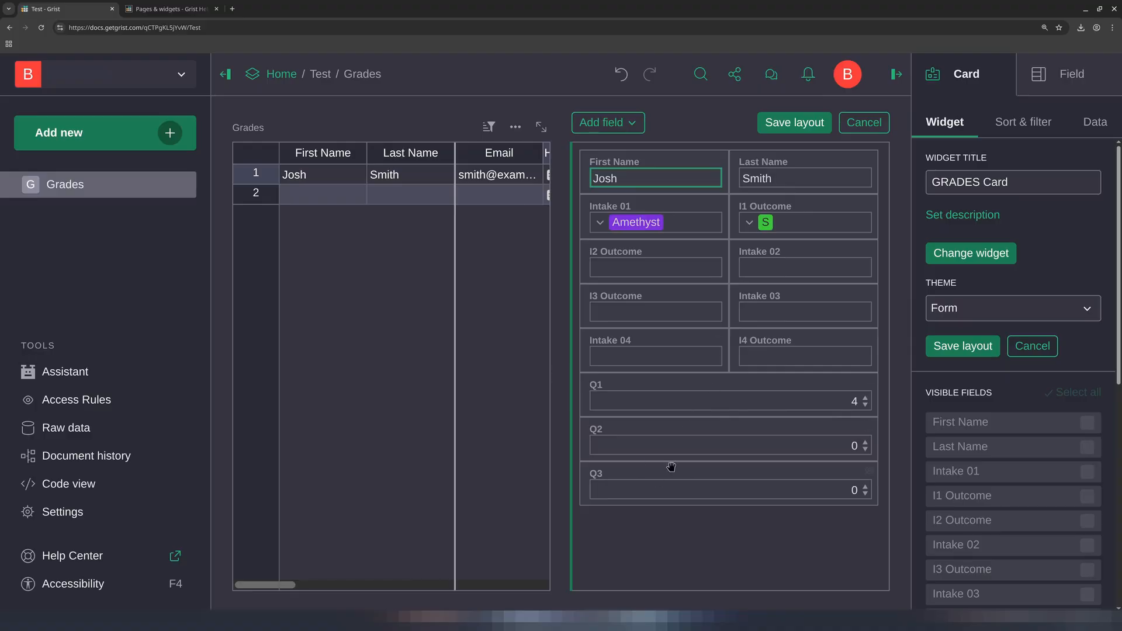
drag(781, 339, 595, 309)
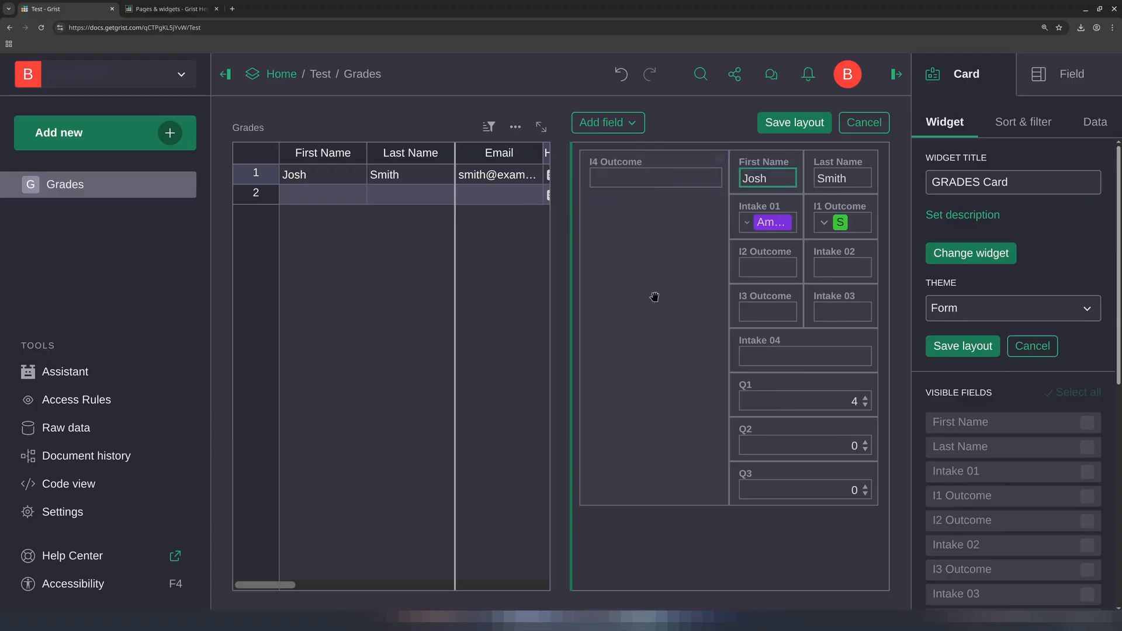
mouse_move(655, 164)
mouse_down()
mouse_move(664, 222)
mouse_move(807, 353)
mouse_move(857, 354)
mouse_up()
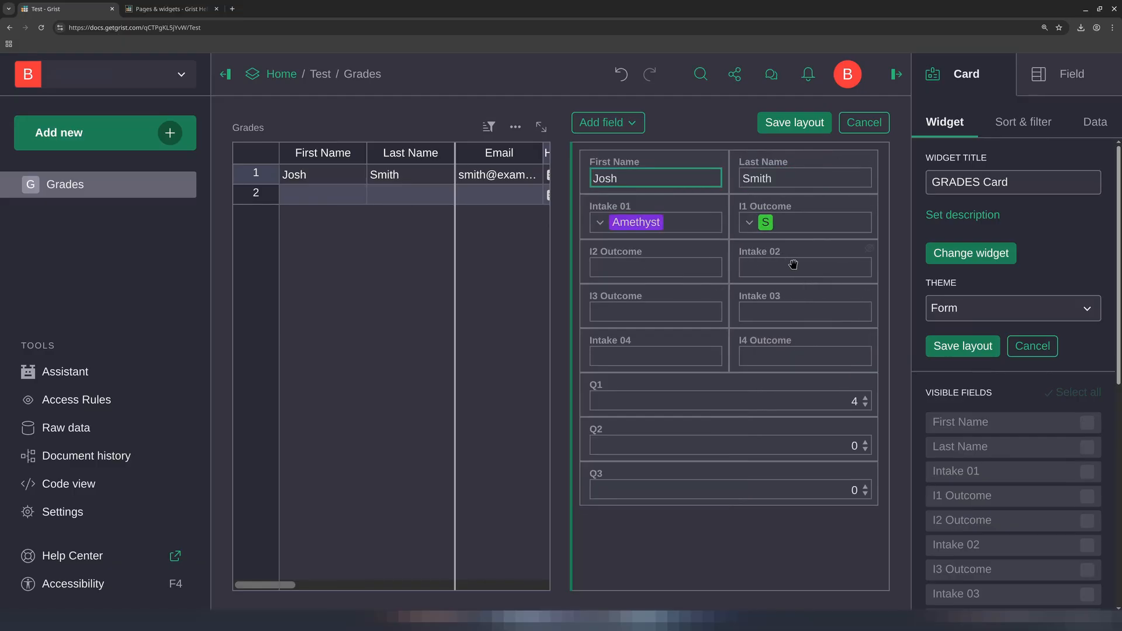
drag(794, 264, 606, 246)
drag(640, 292, 749, 270)
click(796, 123)
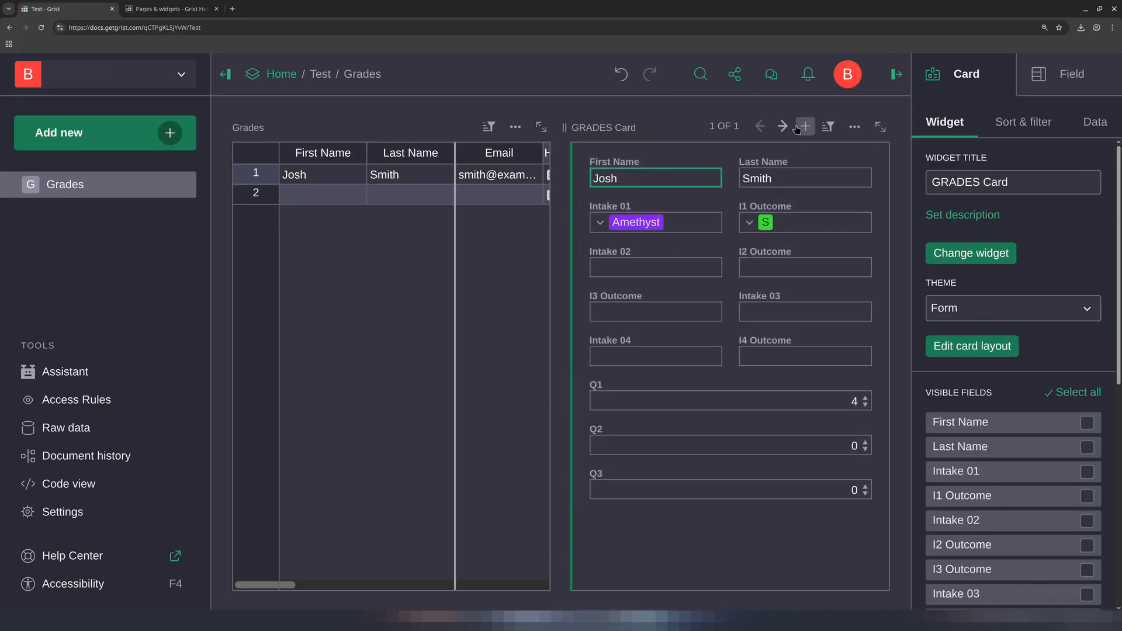
Set the first student's Intake 02 to Topaz and I2 Outcome to S on the card
click(374, 176)
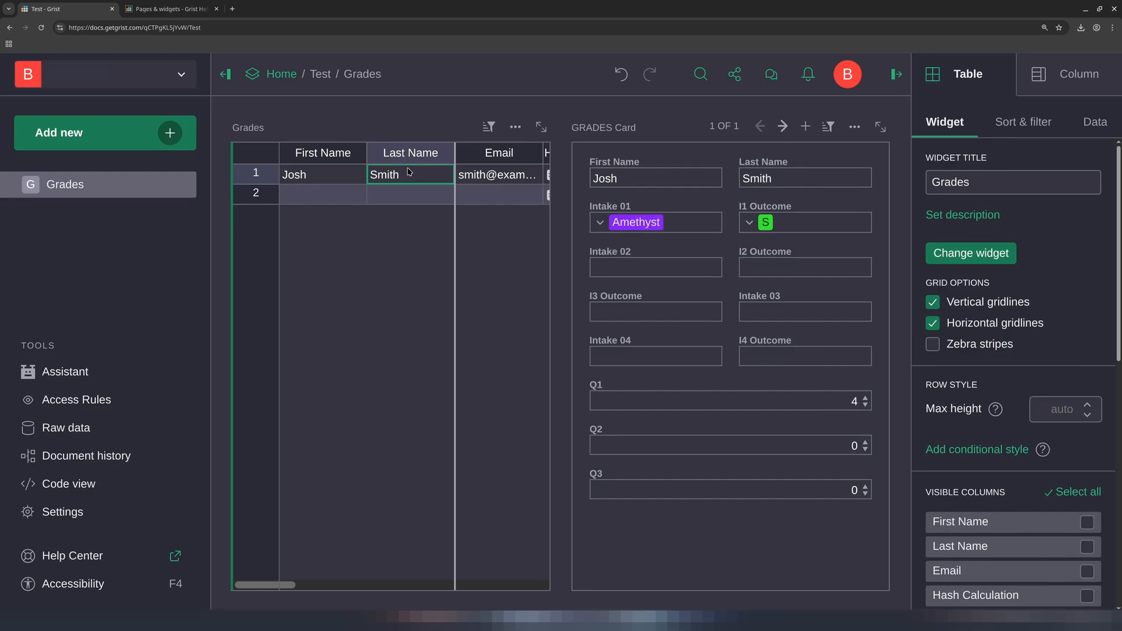
double_click(651, 269)
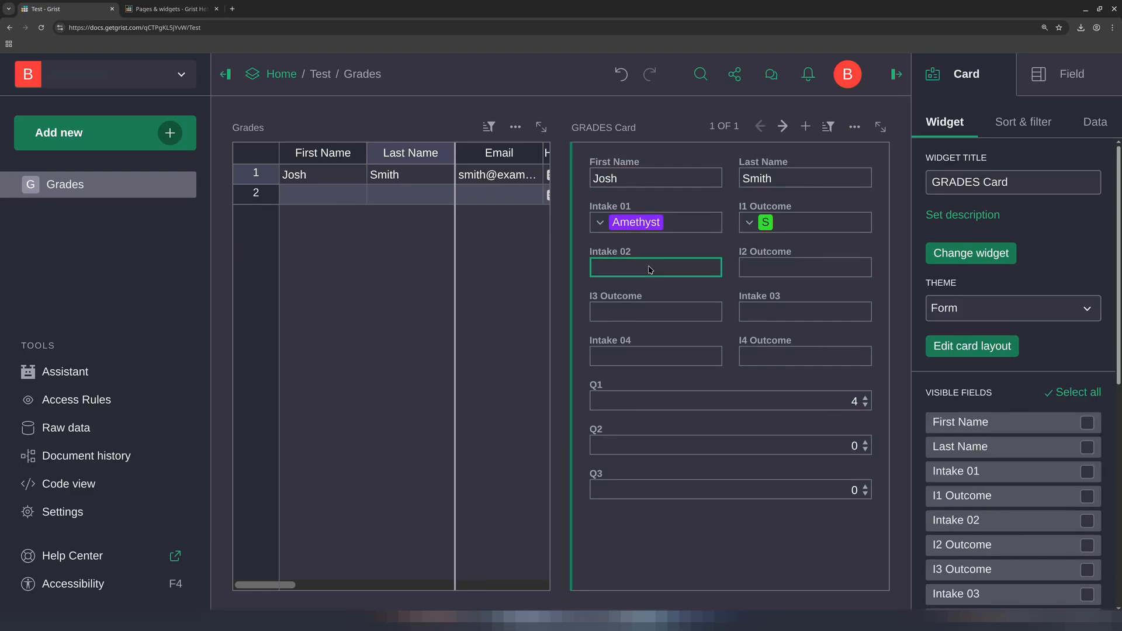
click(641, 300)
key(Tab)
text(S)
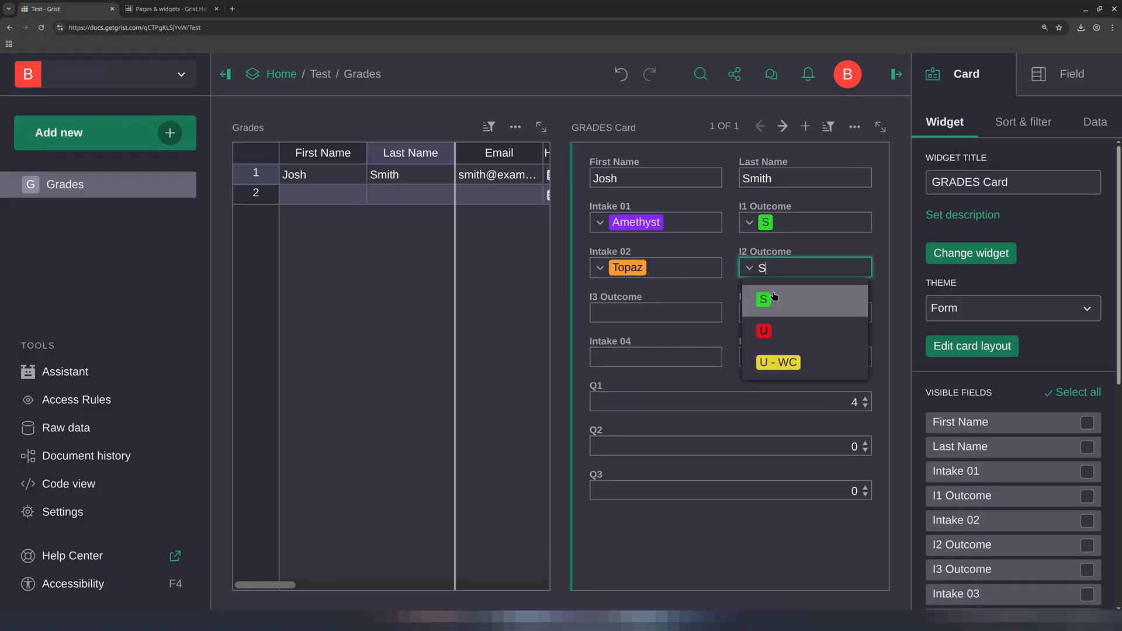
key(Return)
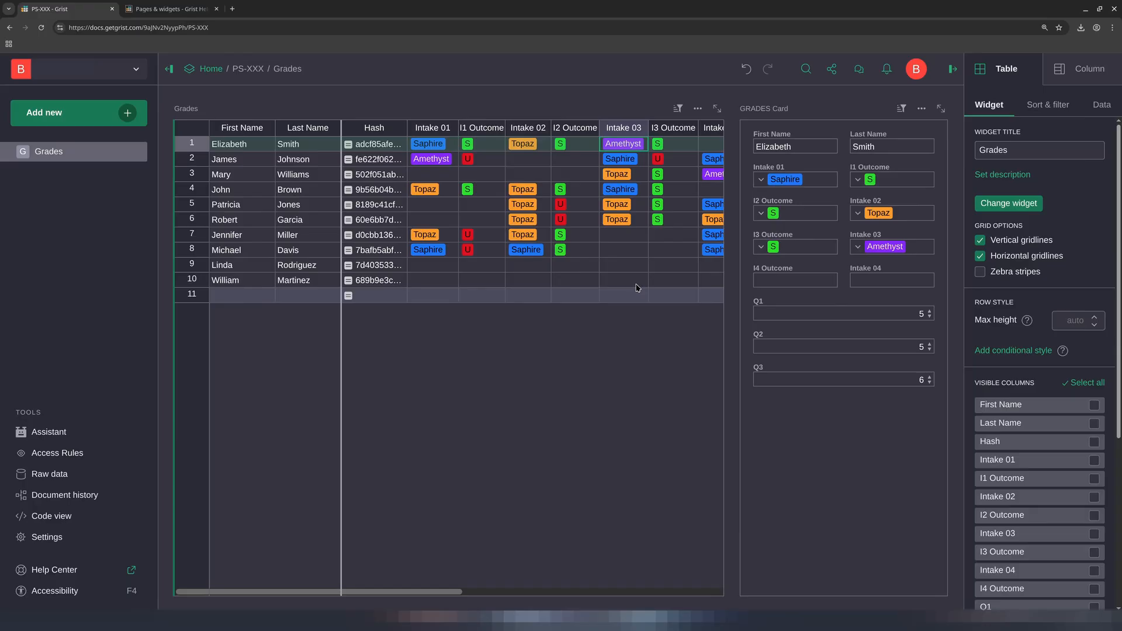
Sort the grades table by Last Name from A to Z
click(332, 128)
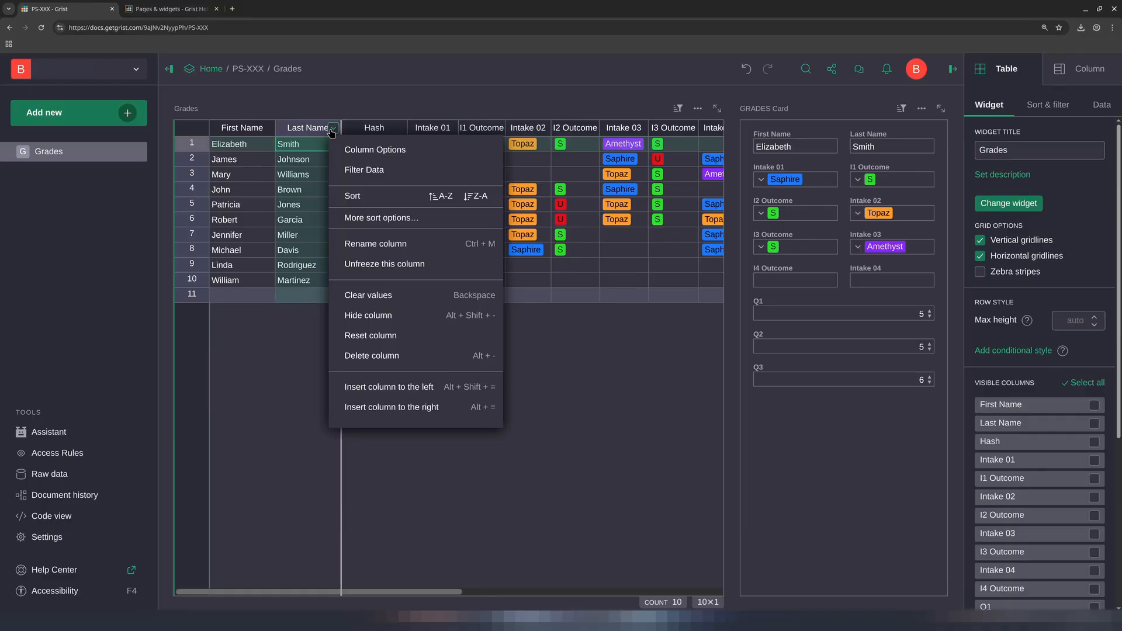
click(441, 198)
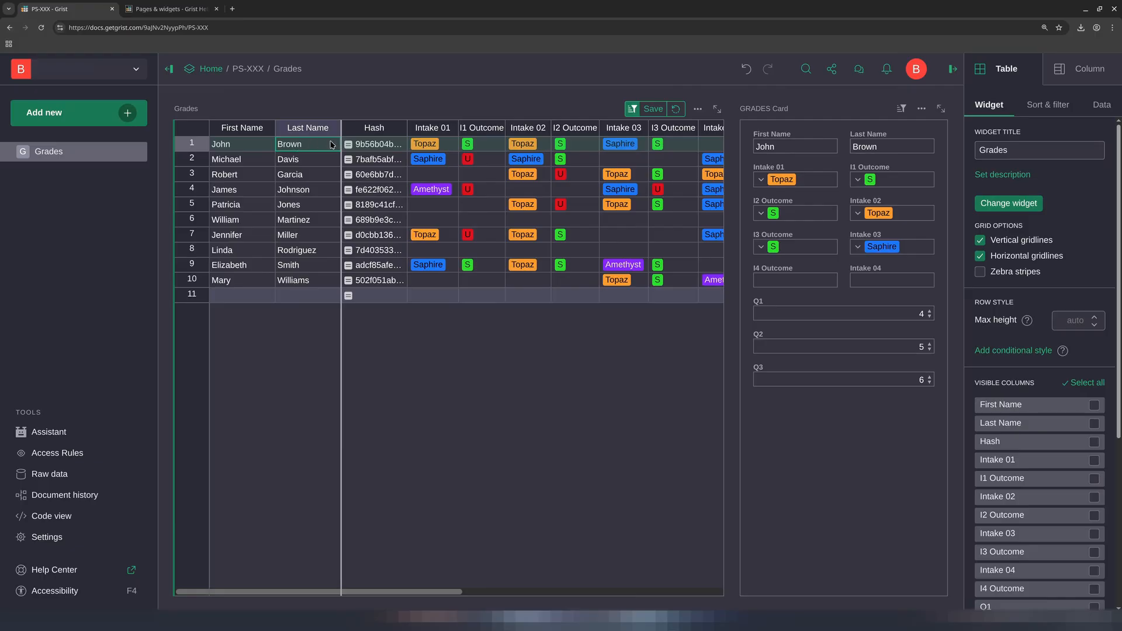
Step through the student records one by one to review each student's card
click(628, 146)
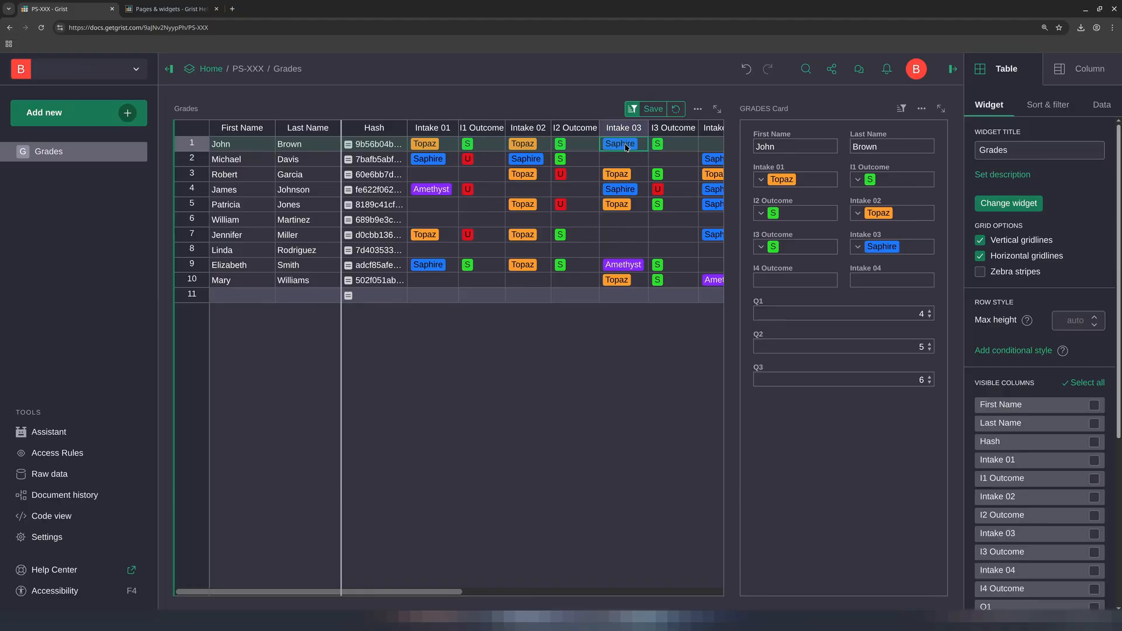
key(Down)
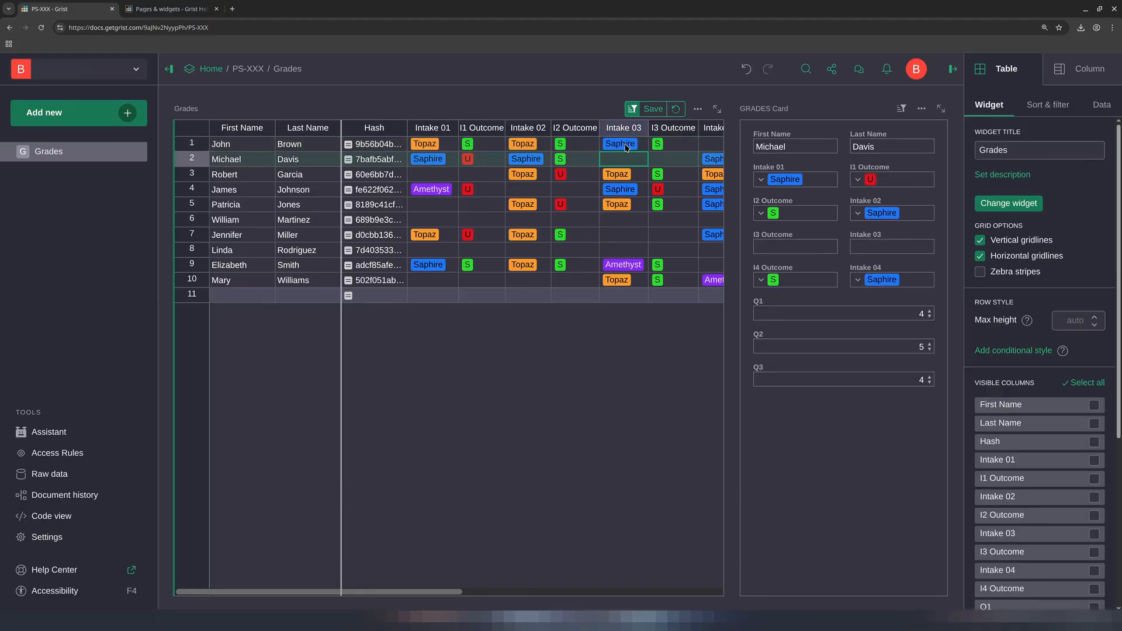
key(Down)
key(Down)
key(Down)
key(Down)
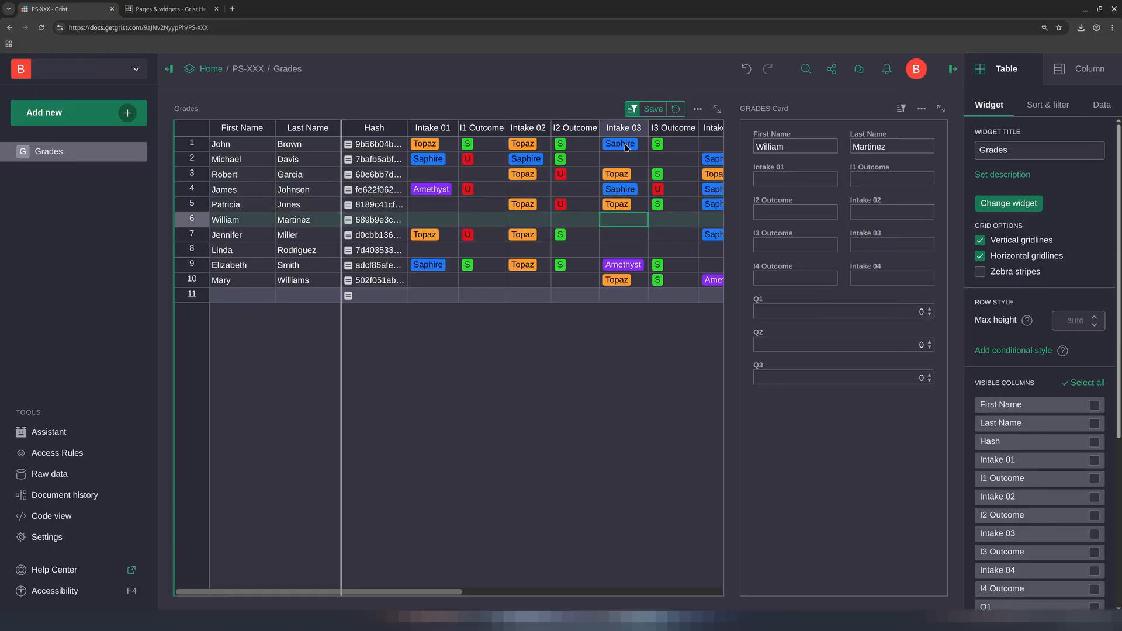
key(Down)
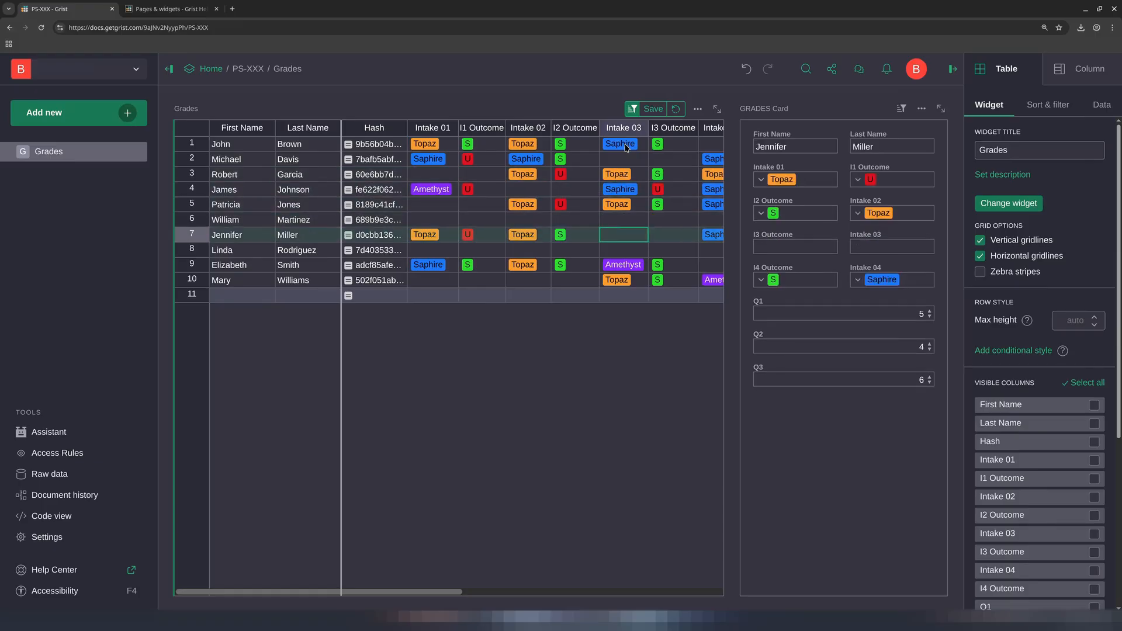
key(Down)
key(Down)
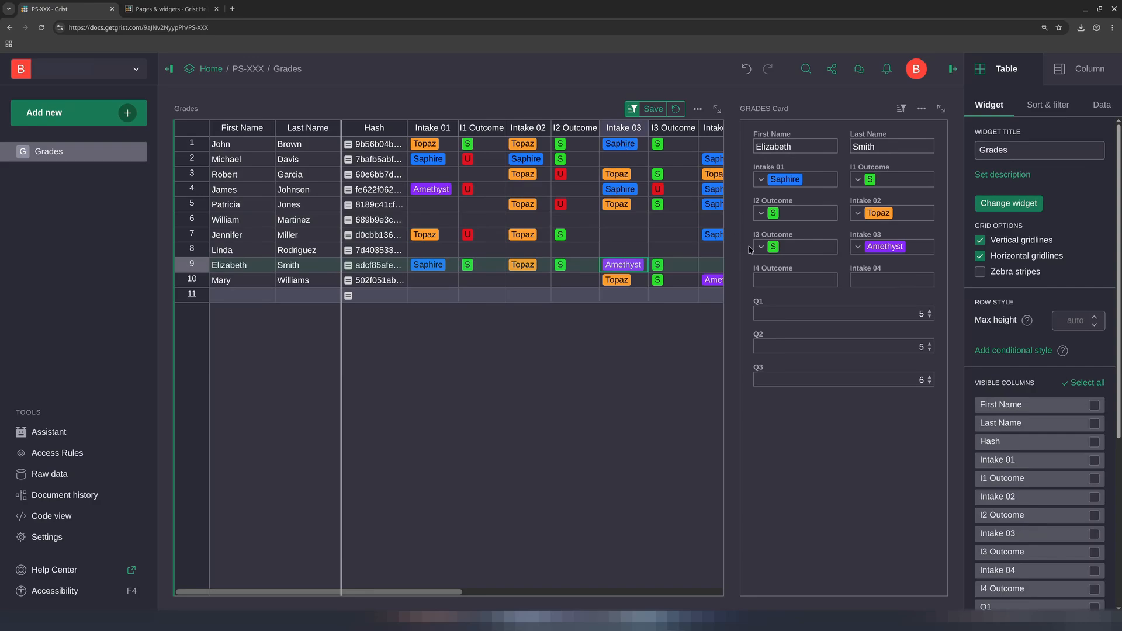
Fill in the selected student's I4 Outcome as S and Intake 04 as Topaz on the card
click(795, 253)
click(894, 247)
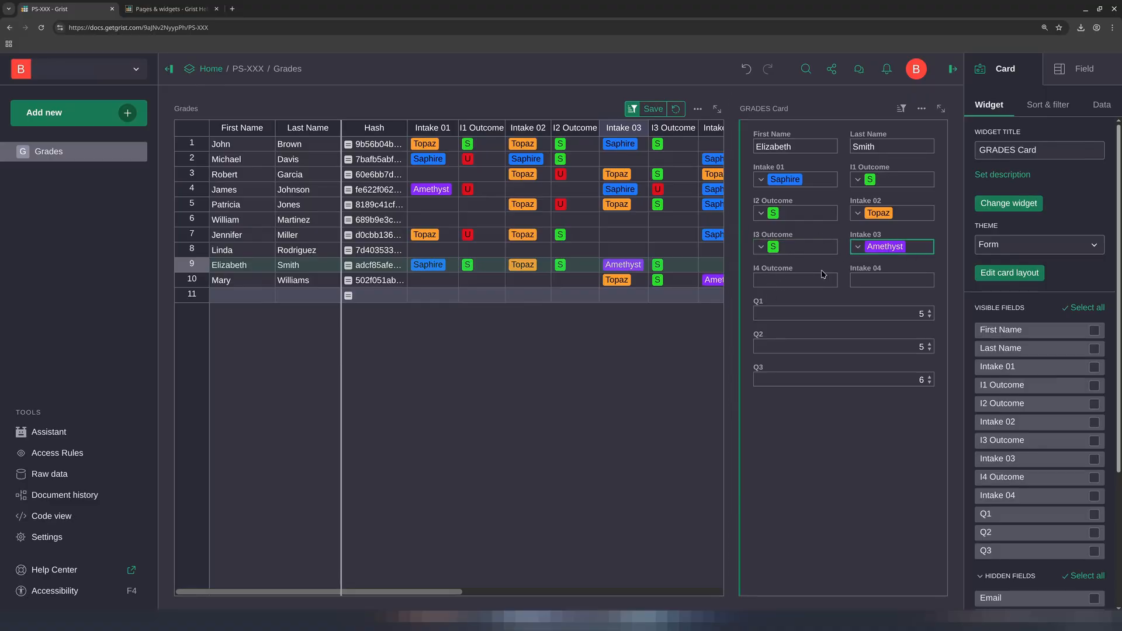
click(777, 280)
click(778, 279)
click(786, 304)
double_click(873, 281)
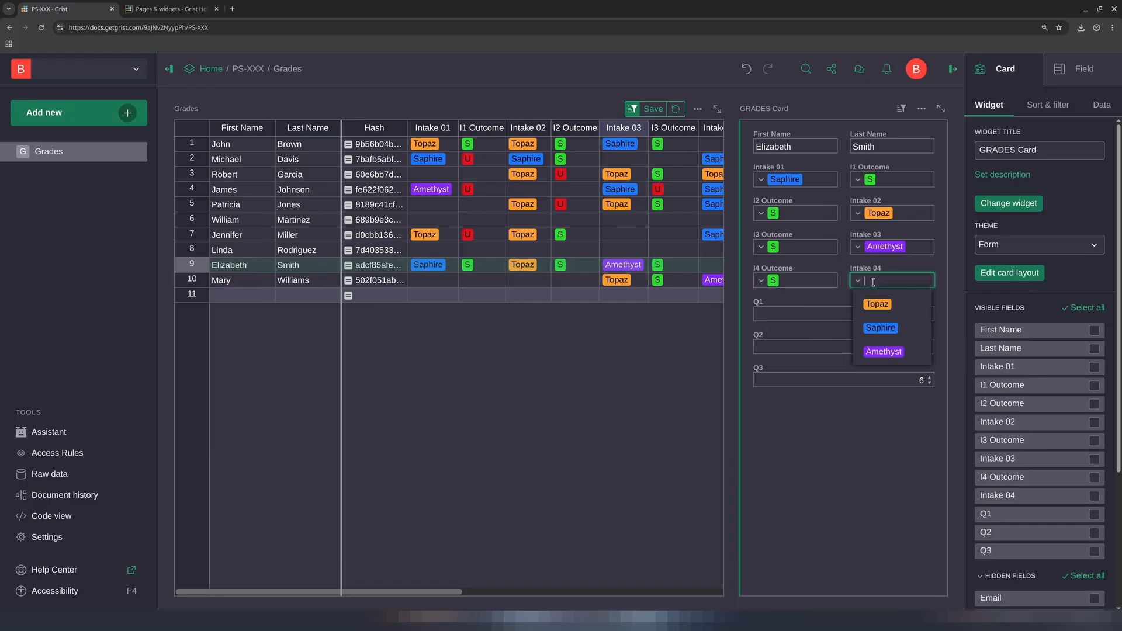
click(877, 304)
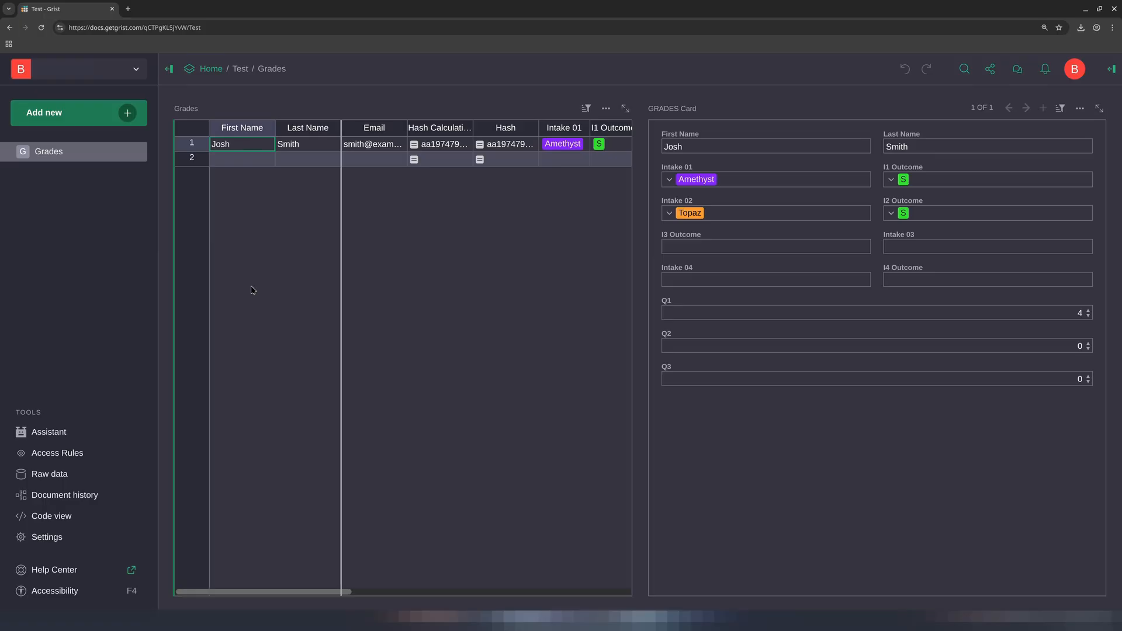
Open the document's access rules from the user management settings
click(521, 146)
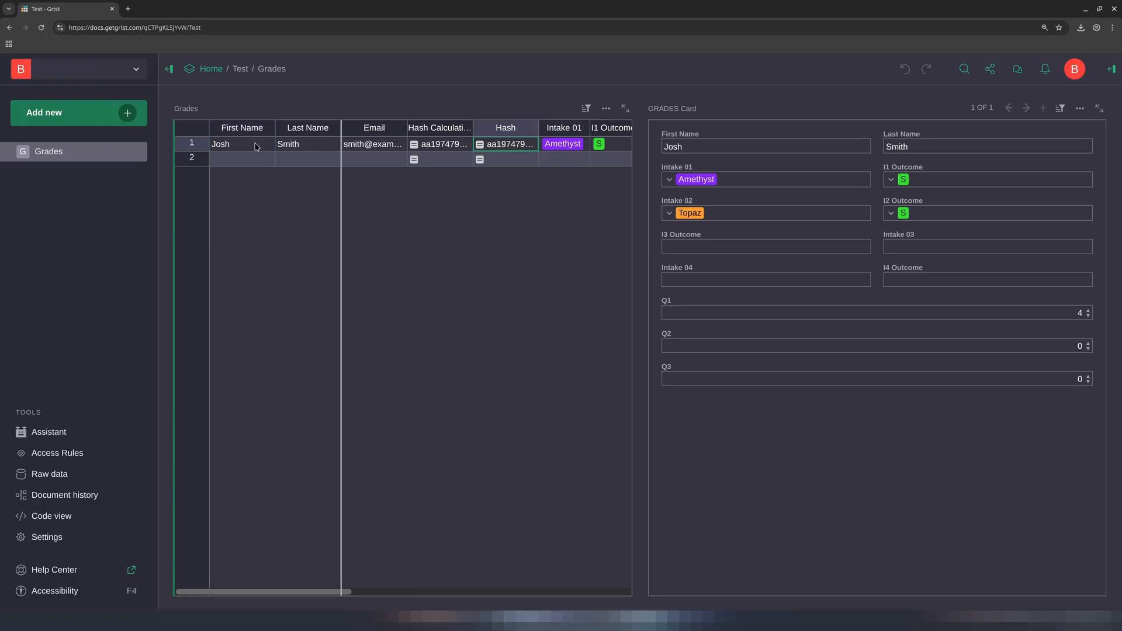
click(346, 148)
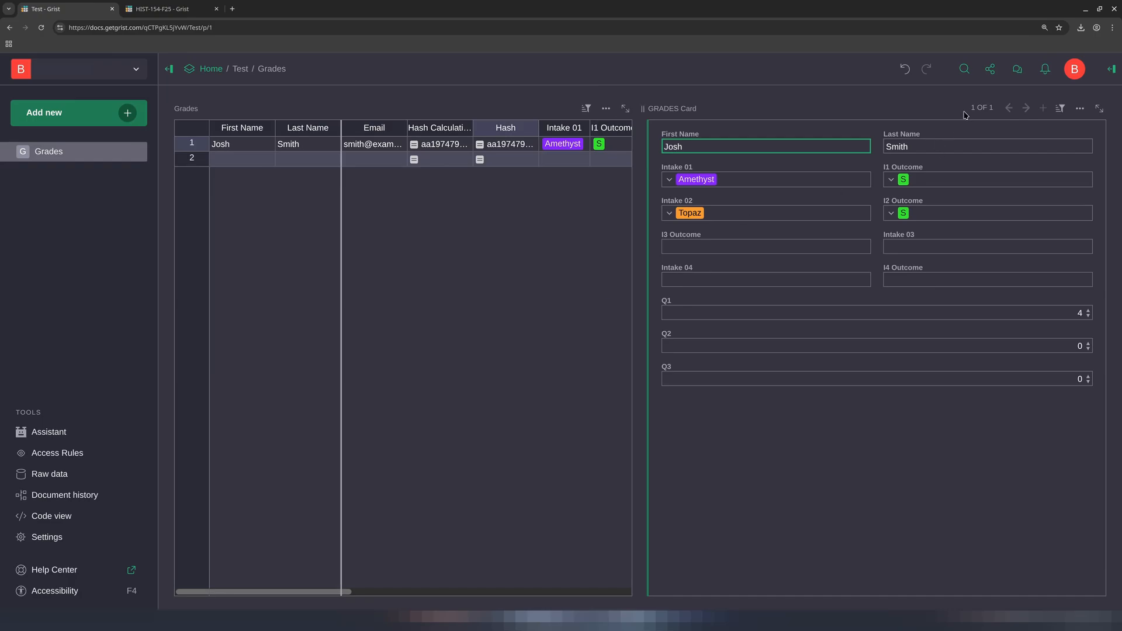
click(994, 69)
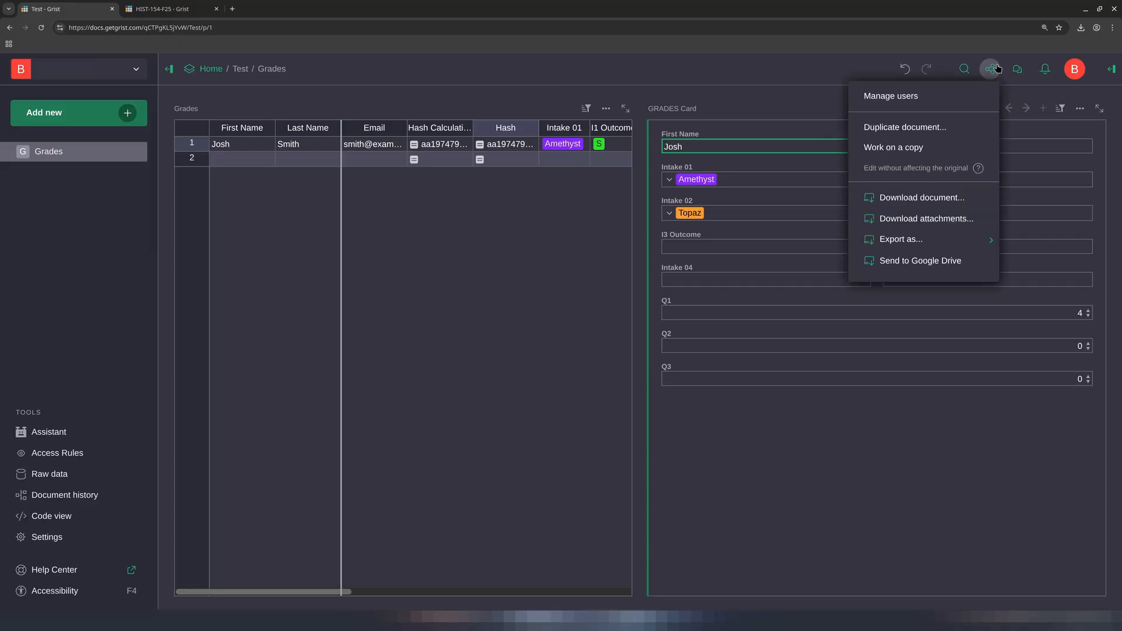
click(942, 95)
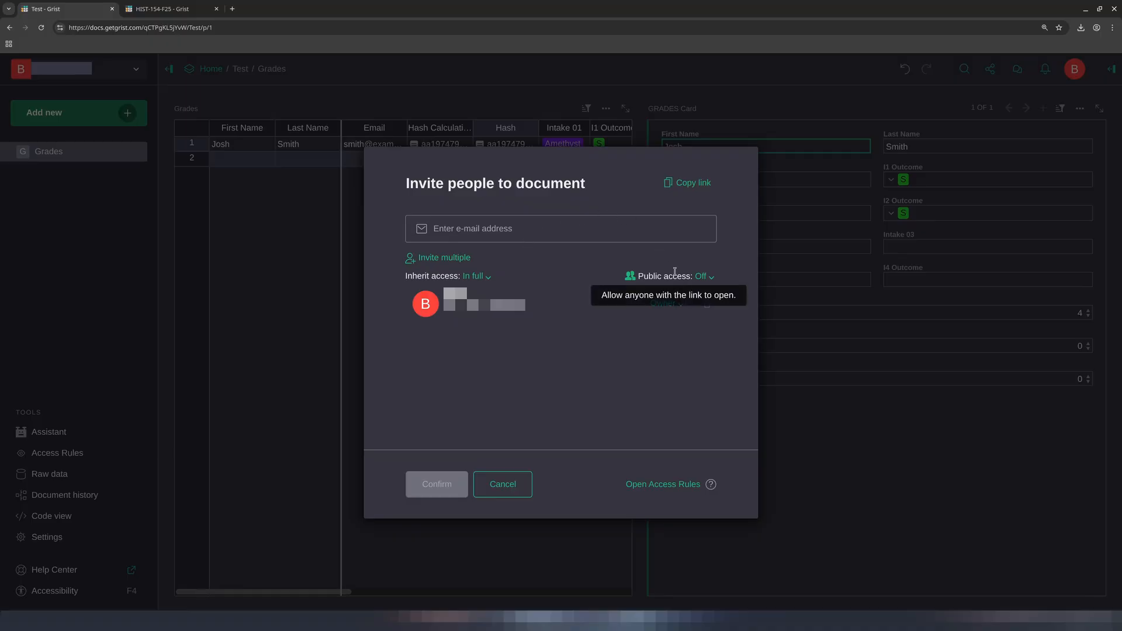
click(648, 485)
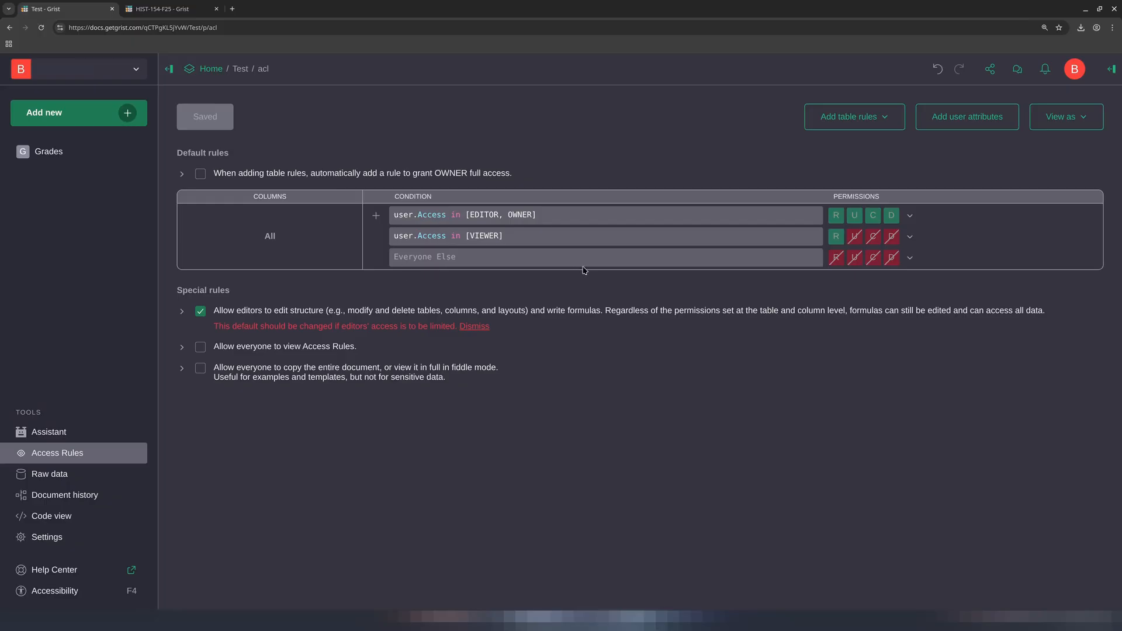
Add table rules for the Grades table and add a column rule to them
click(853, 124)
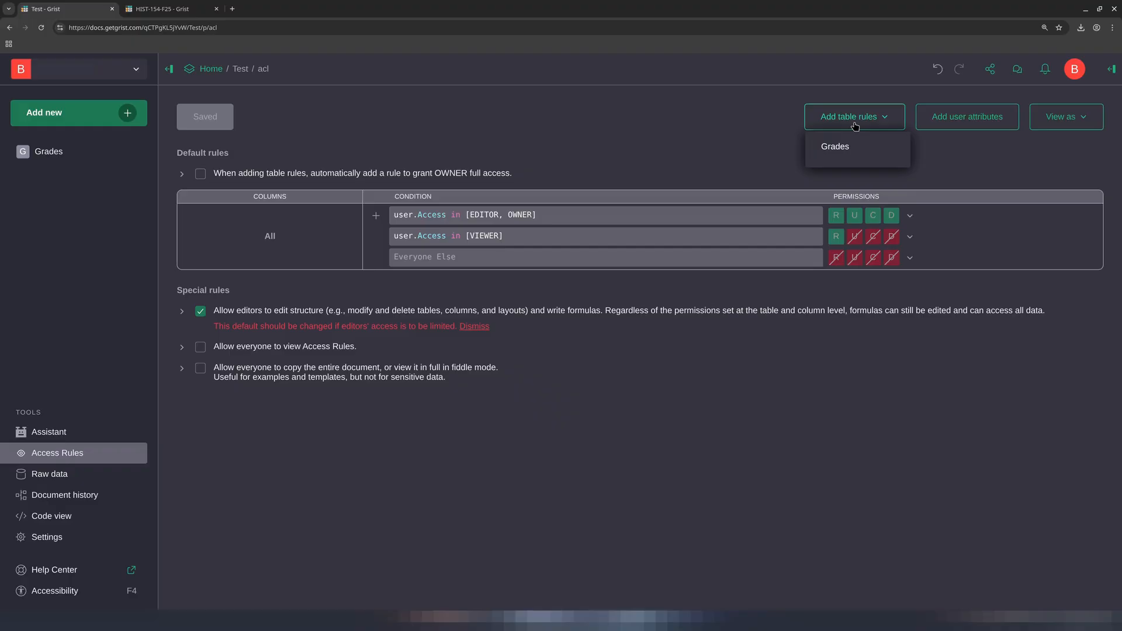
click(845, 153)
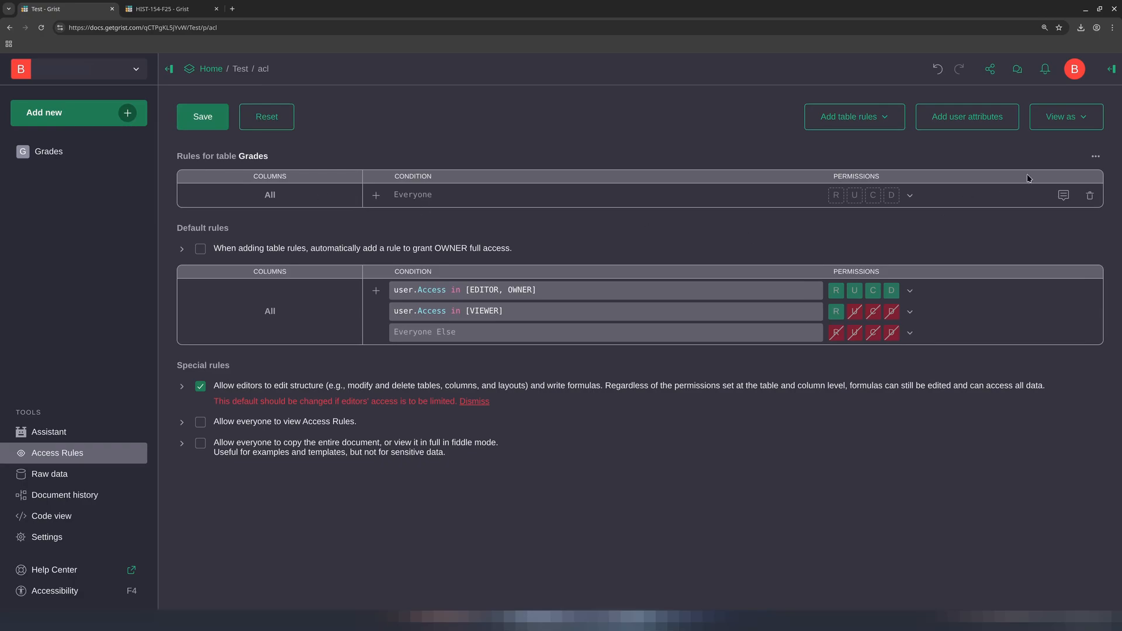
click(1096, 158)
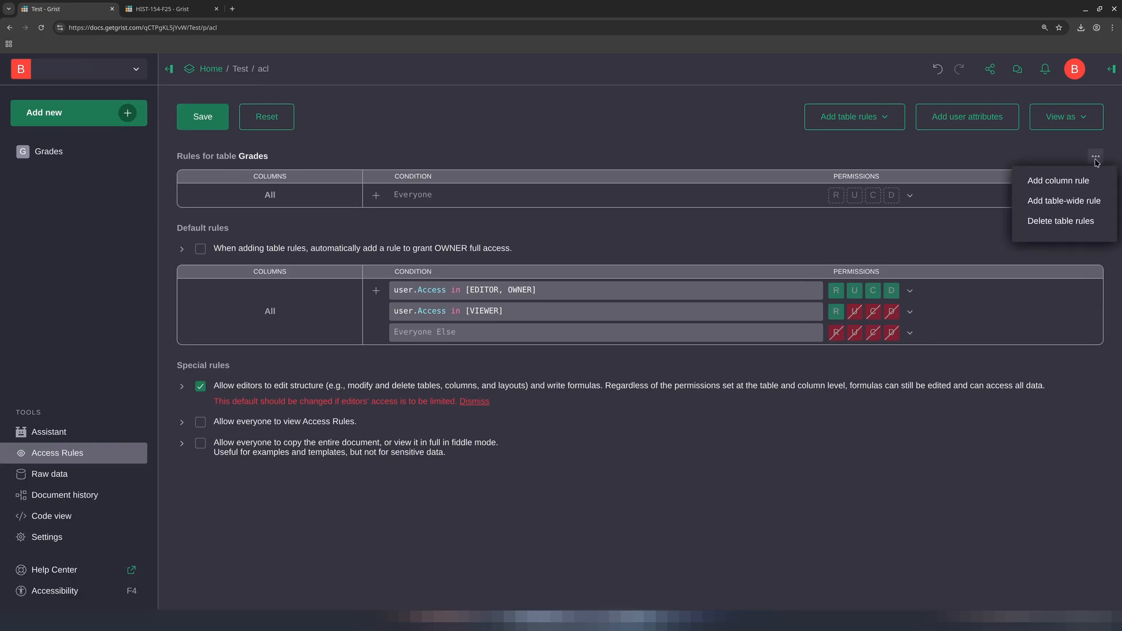
click(1071, 182)
Add a column rule covering the Last_Name, First_Name2, Email and Hash_Calculation columns
click(309, 201)
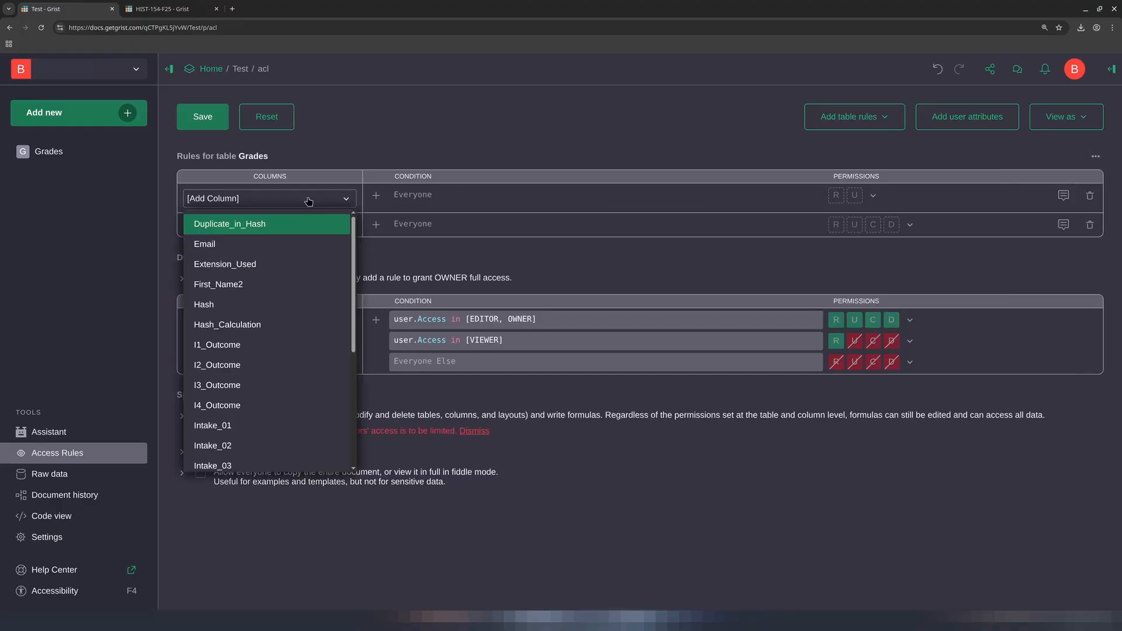
scroll(274, 339, down, 4)
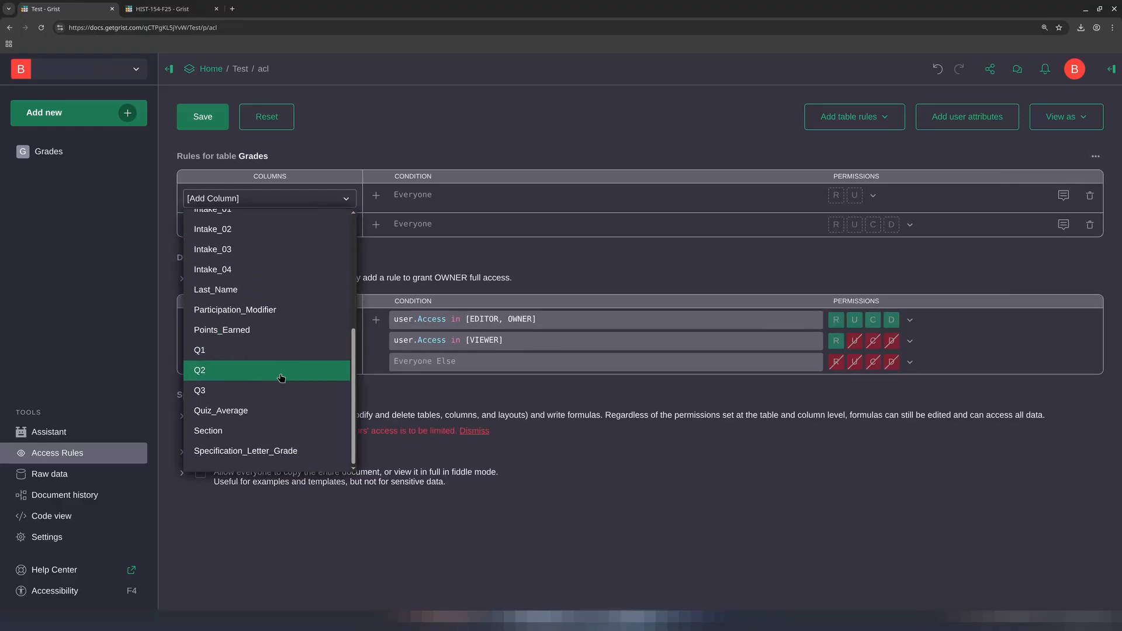
click(259, 290)
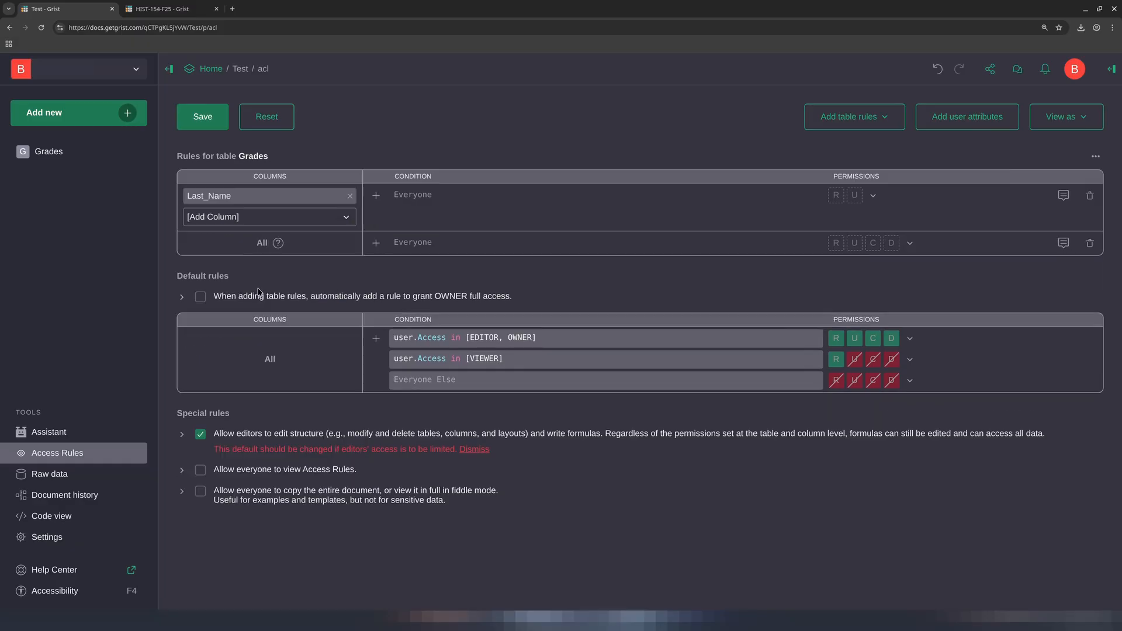
click(292, 222)
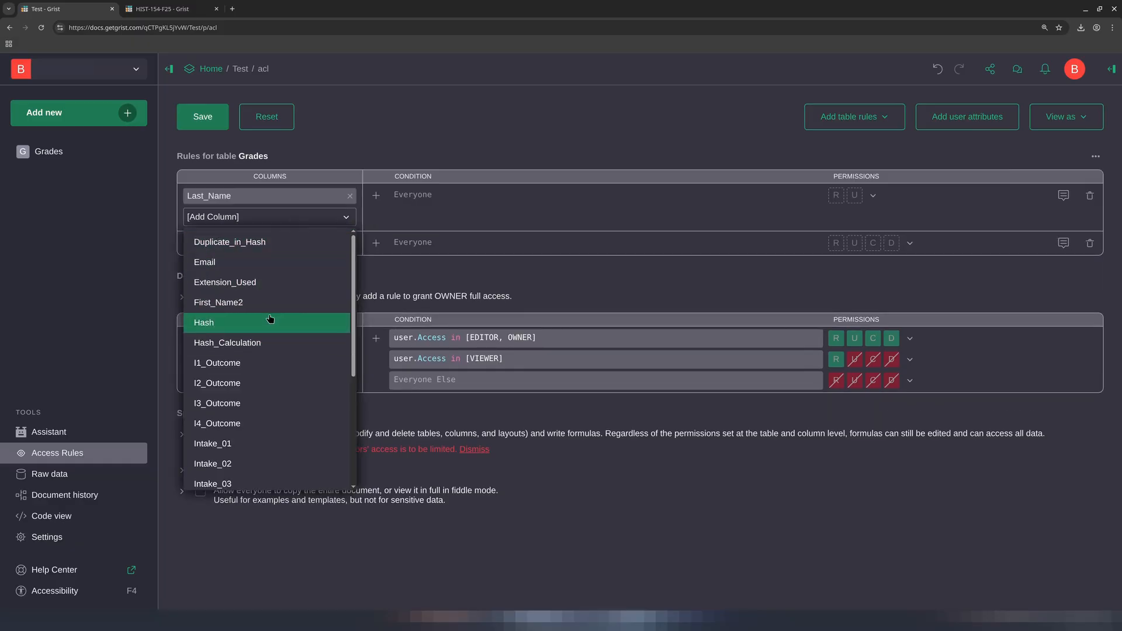
scroll(272, 318, down, 3)
scroll(254, 349, up, 5)
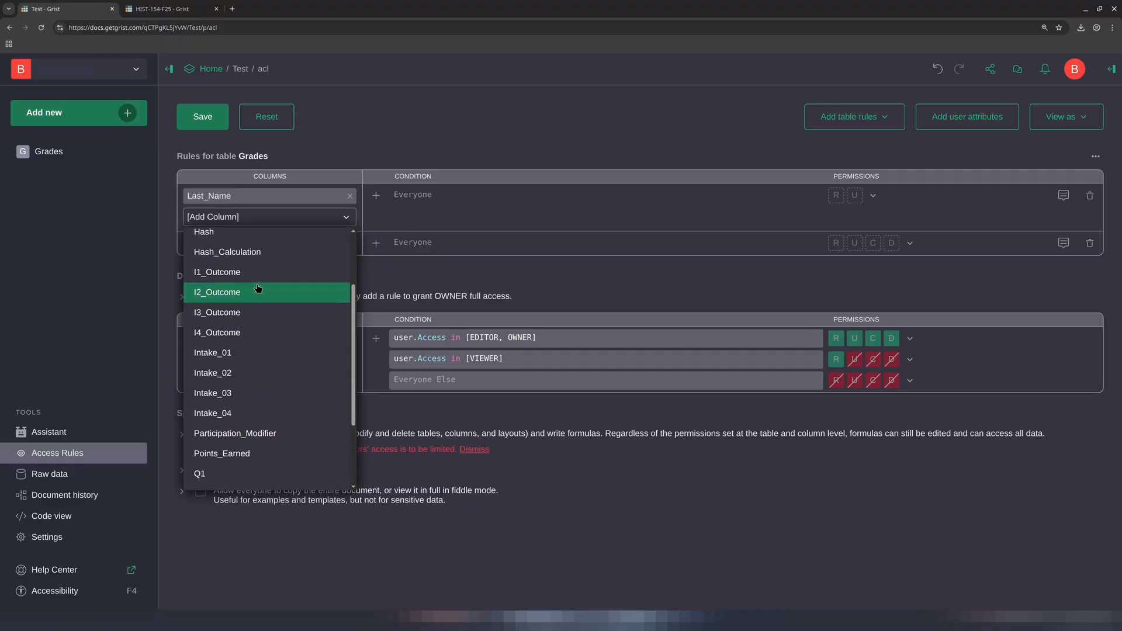
click(243, 303)
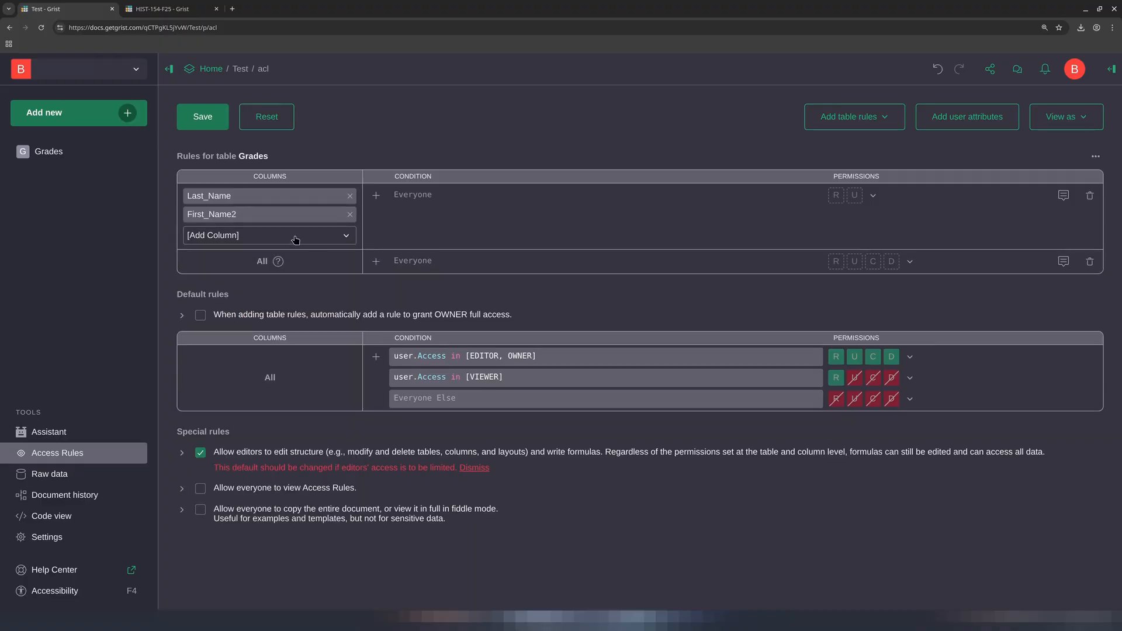
click(296, 237)
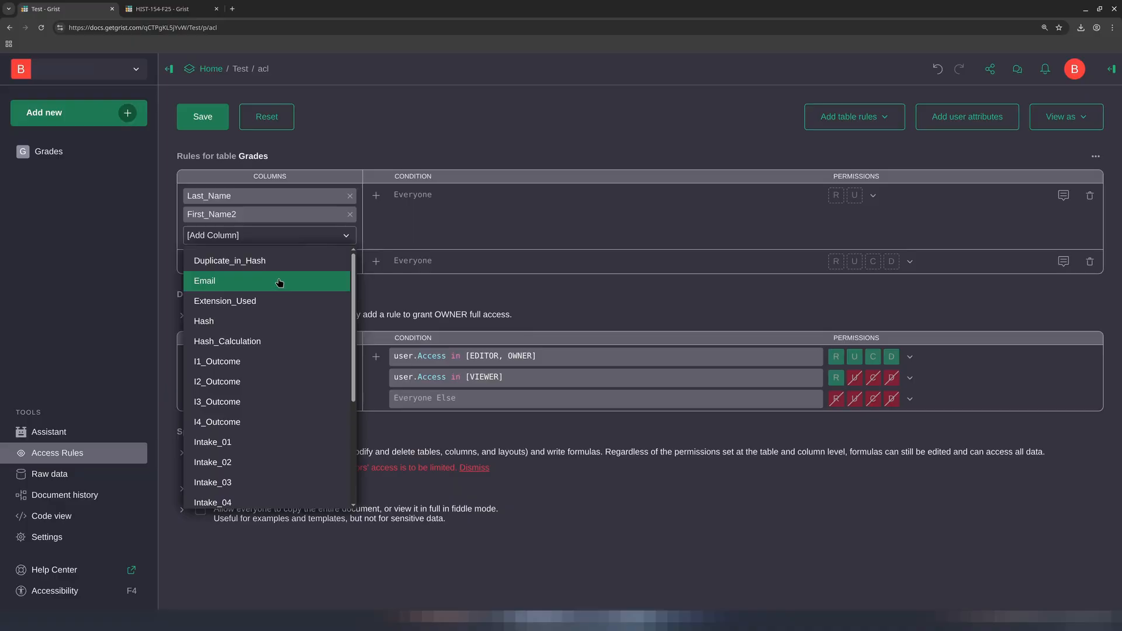
click(278, 283)
click(284, 257)
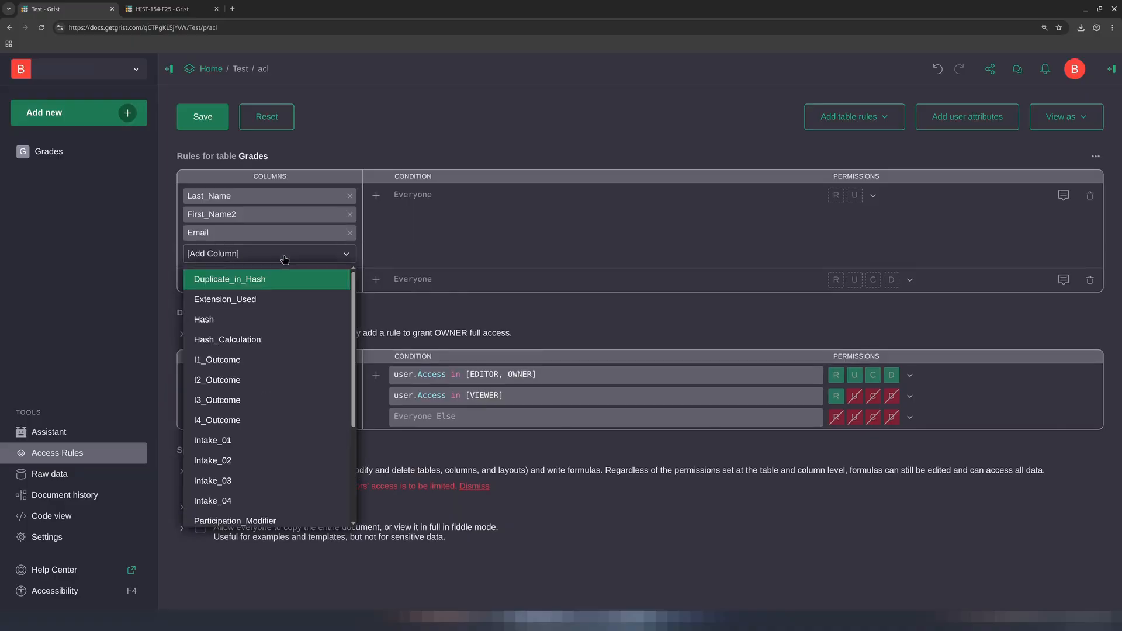
click(273, 346)
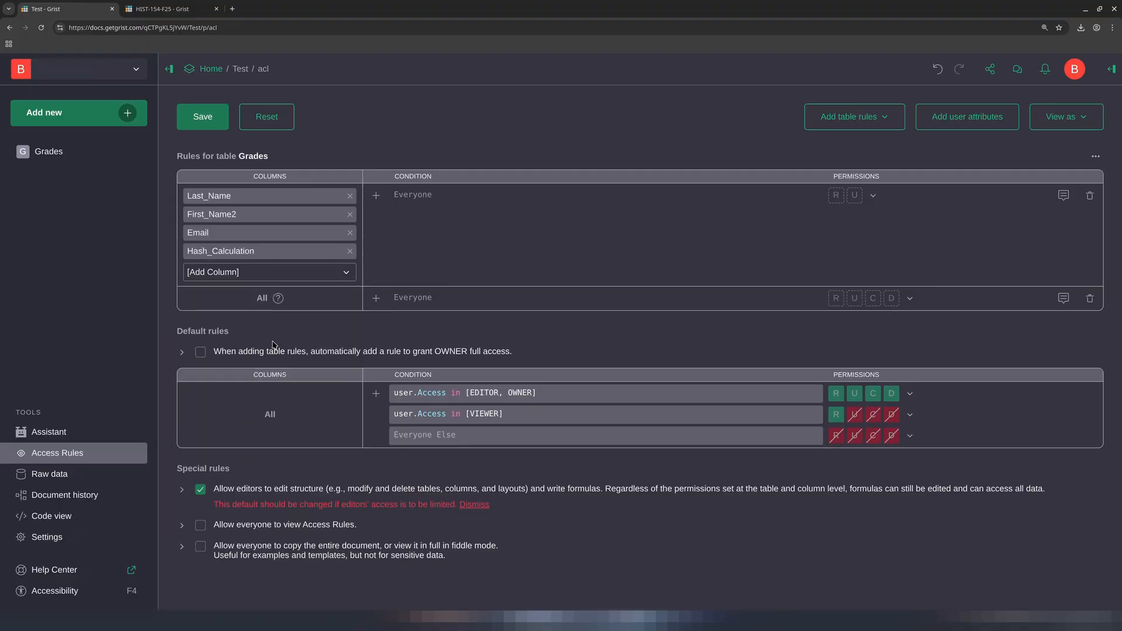
Set the column rule's condition to user.Access in [VIEWER], deny read and update permissions, and save the rules
click(423, 195)
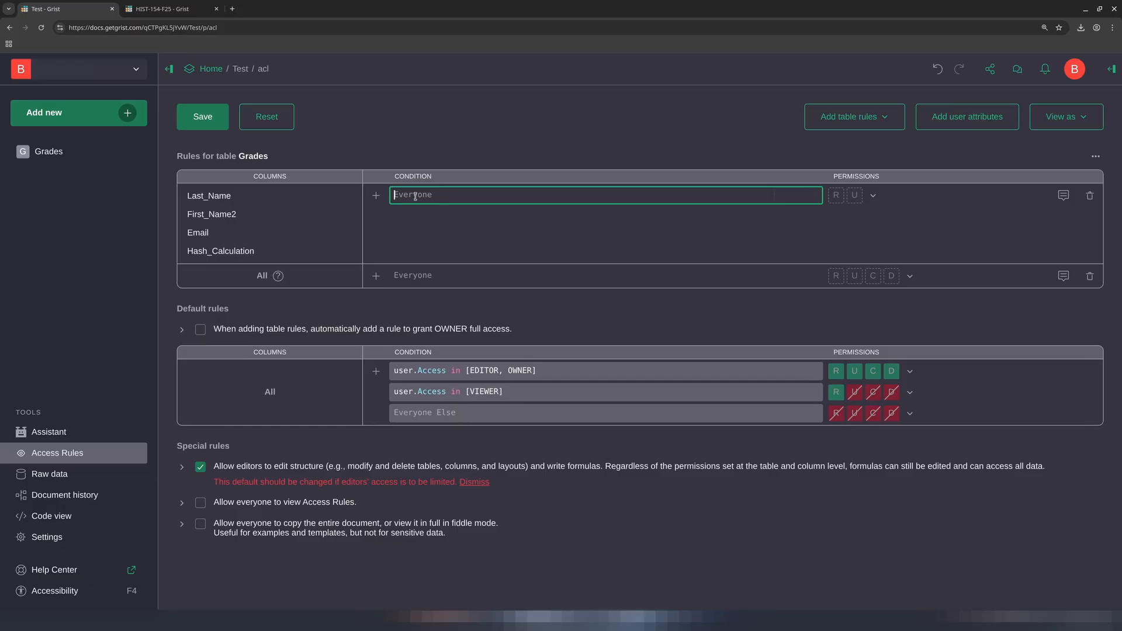
text(user.)
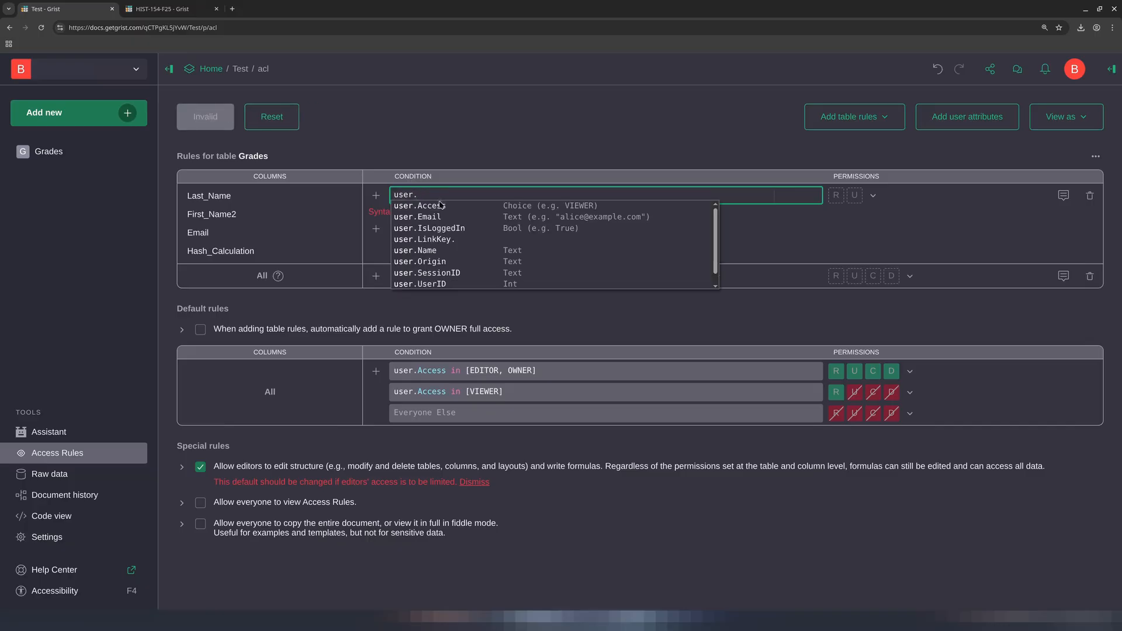
click(439, 206)
text(in )
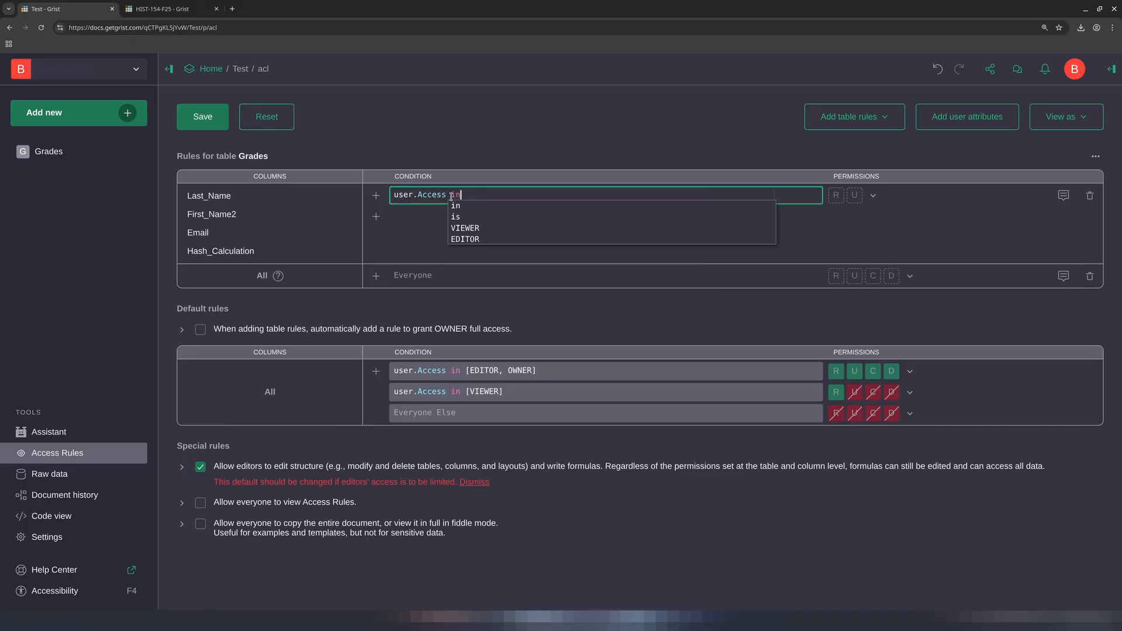
text([)
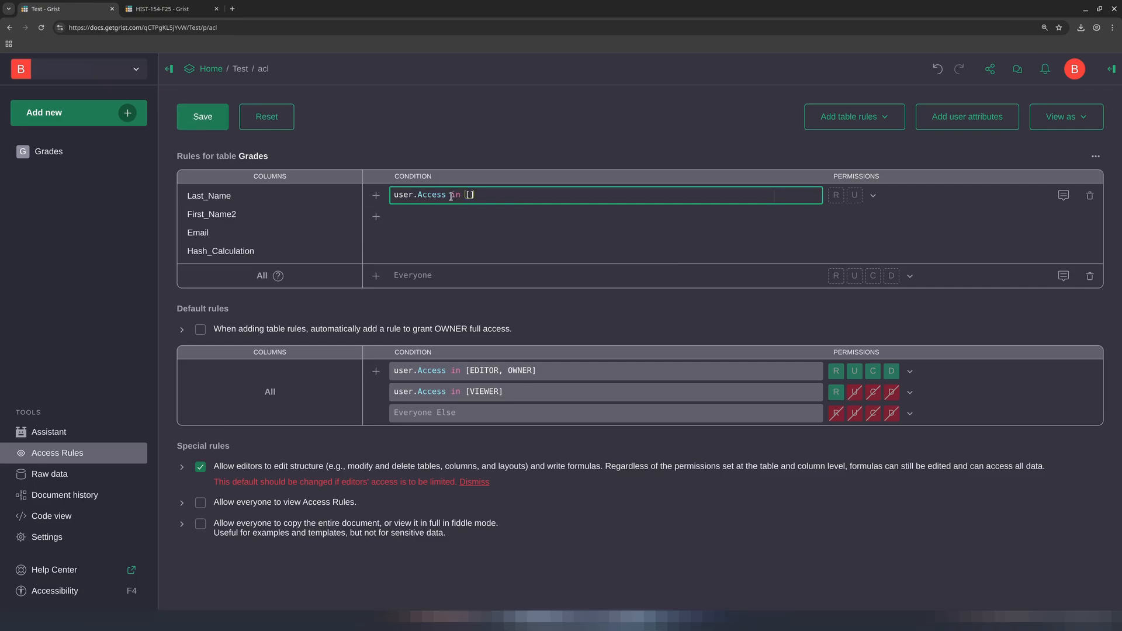
text(V)
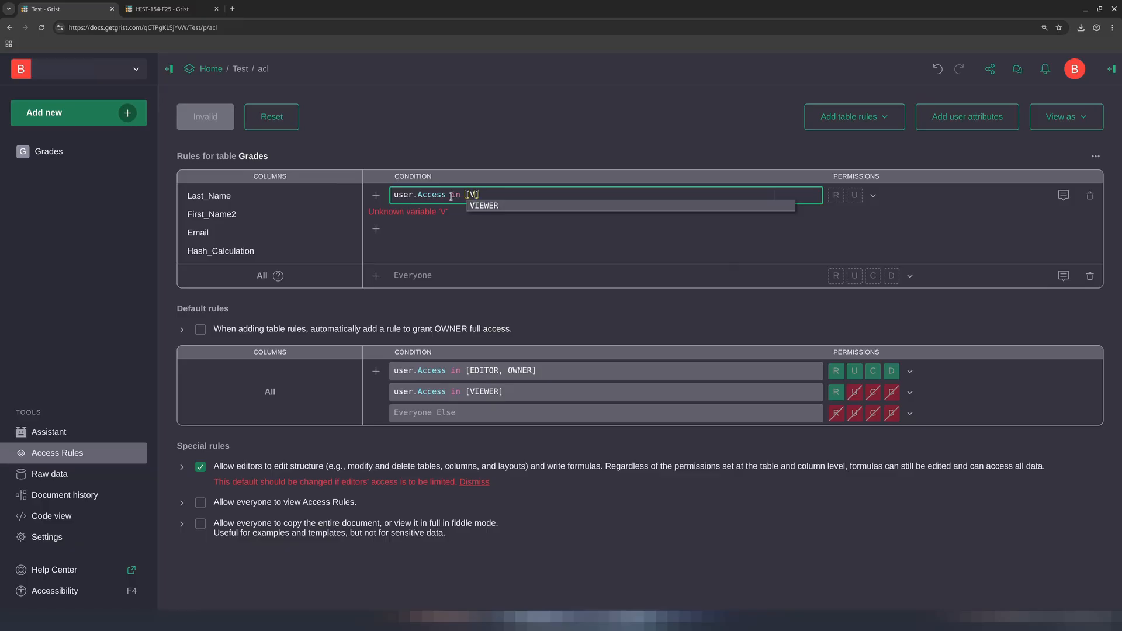
key(Return)
click(759, 206)
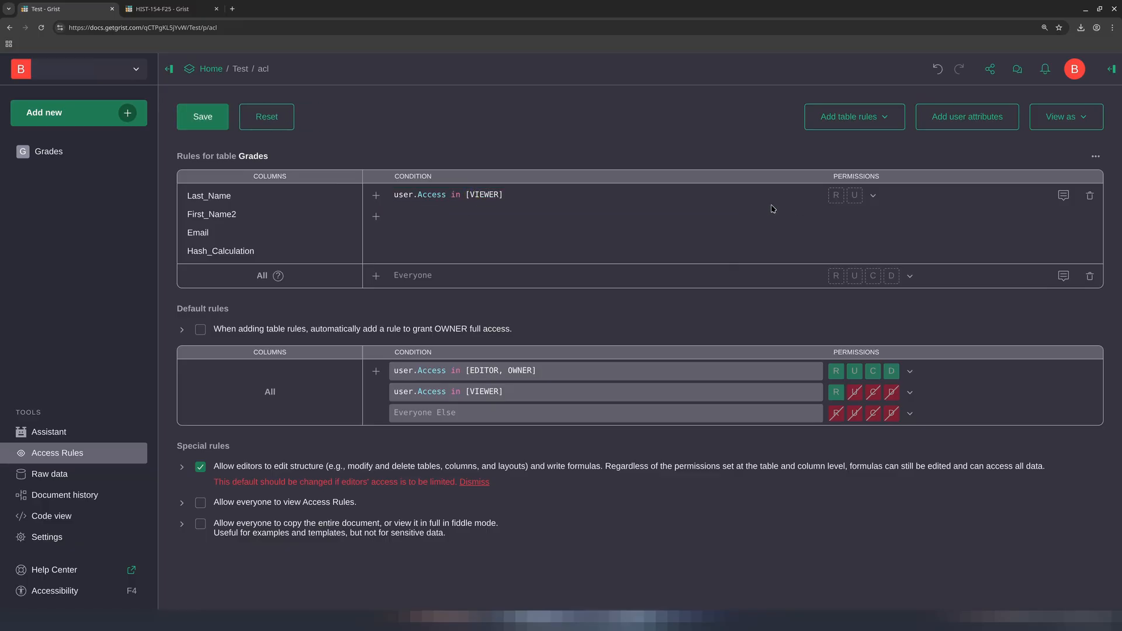
click(836, 196)
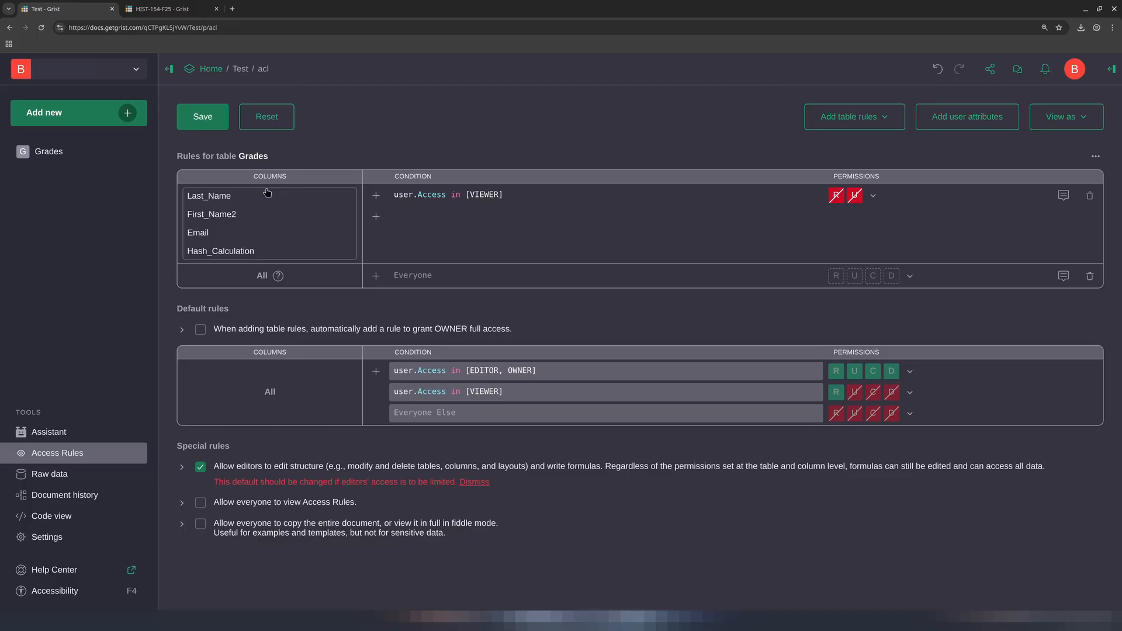
click(203, 117)
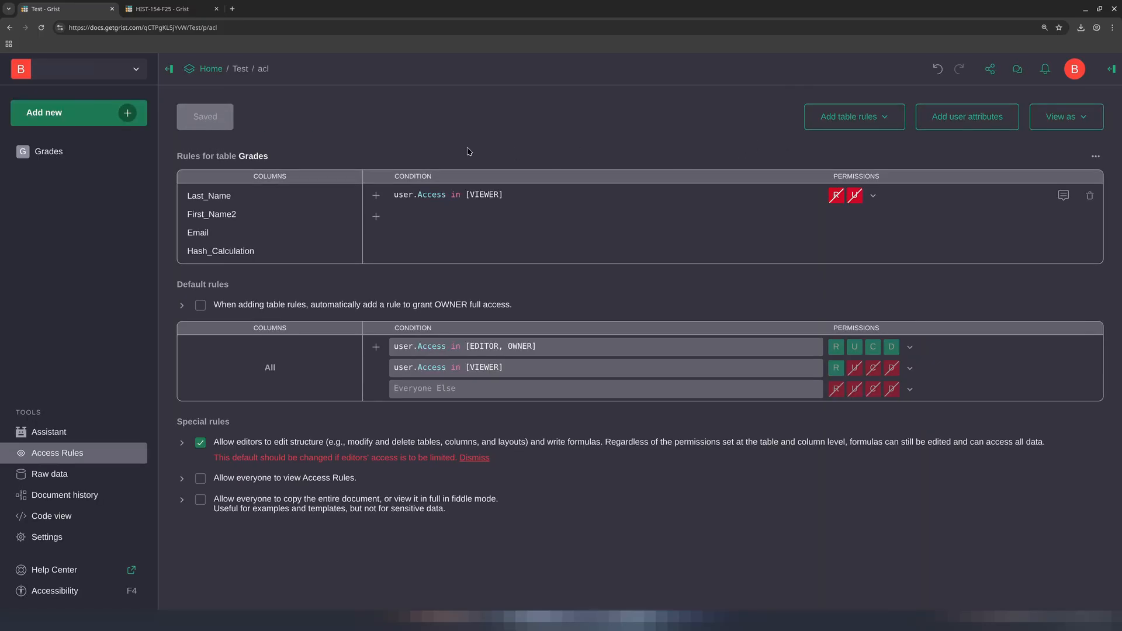
Turn public access on for the document in user management and confirm
click(990, 70)
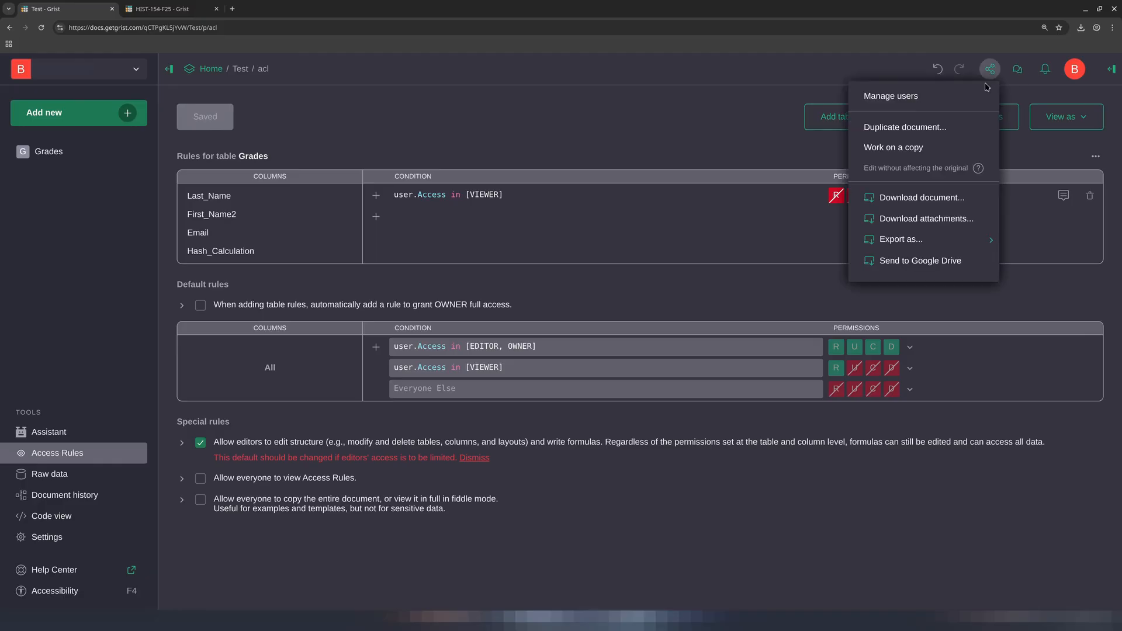
click(922, 100)
click(699, 276)
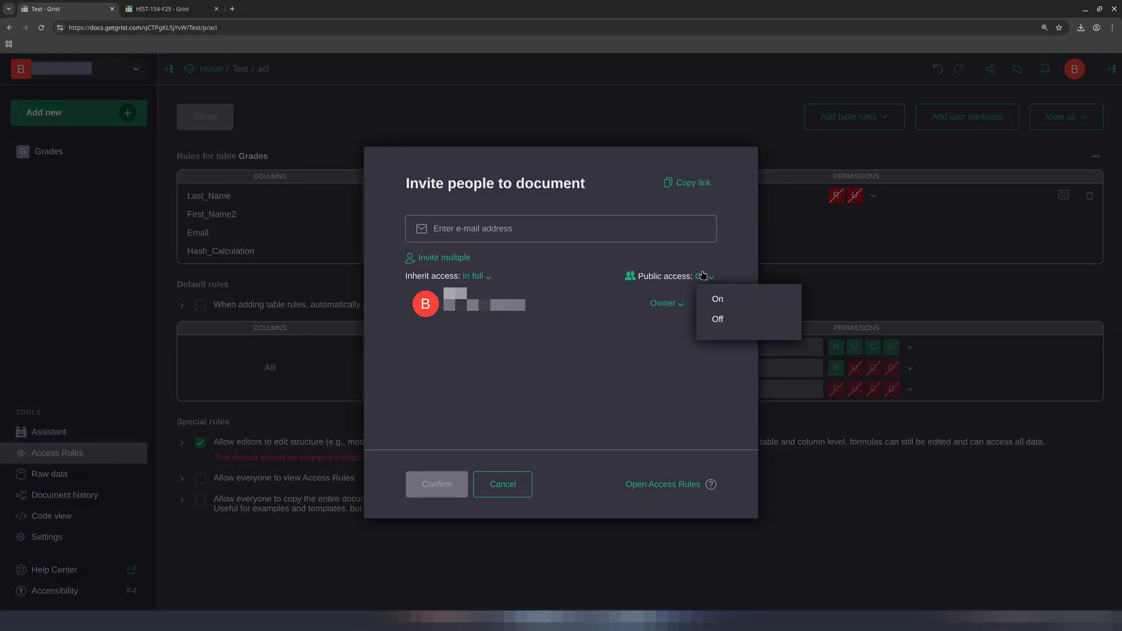
click(703, 301)
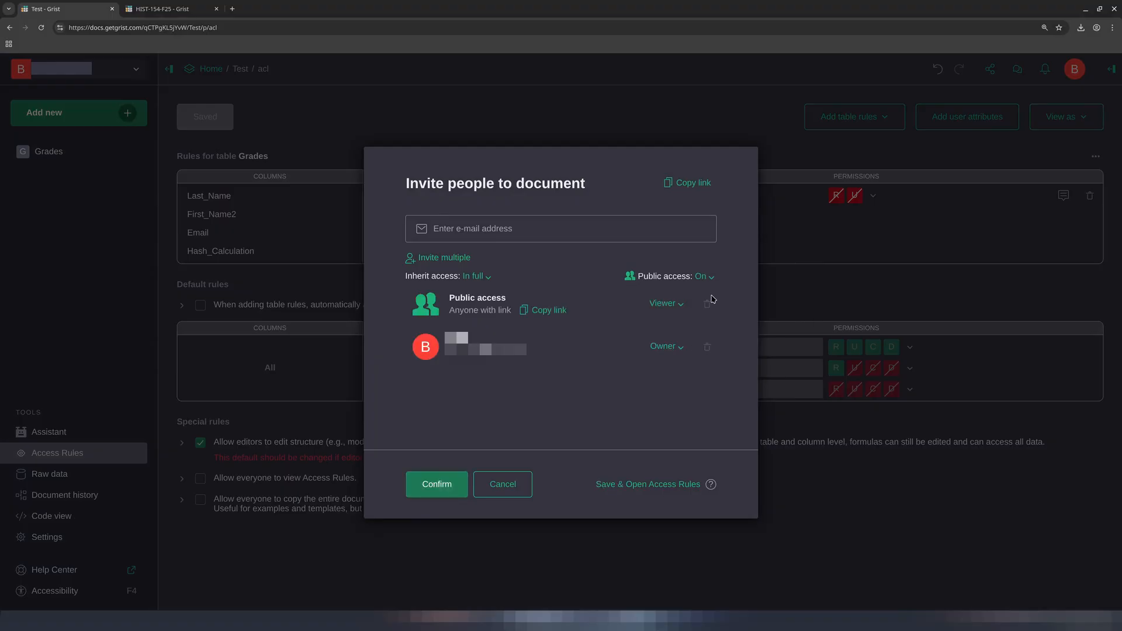
click(438, 485)
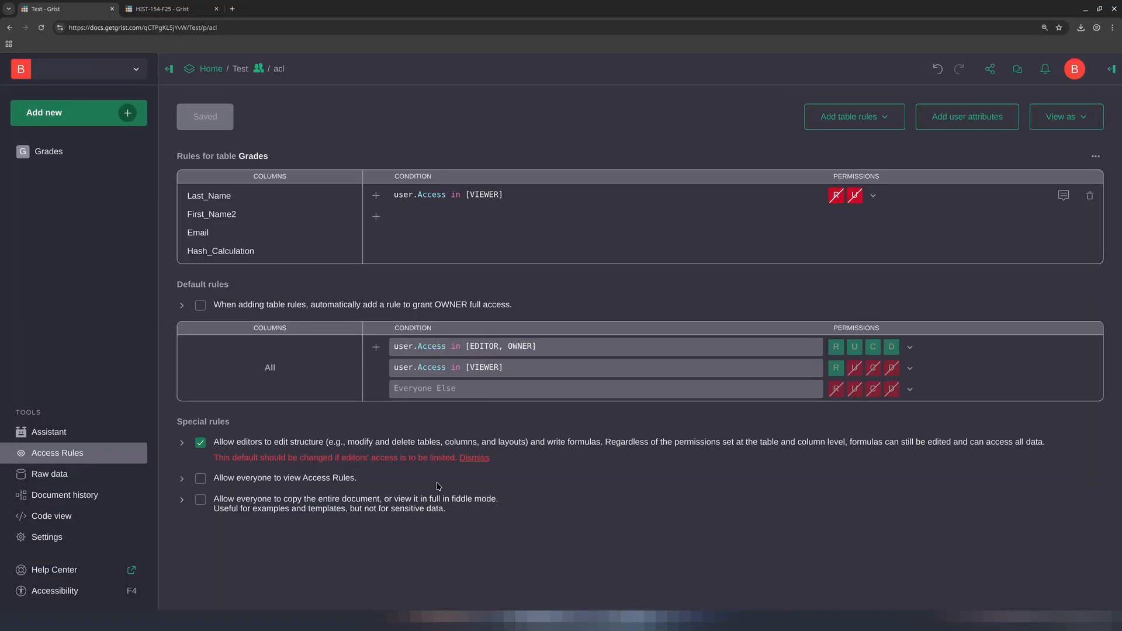
Open the copied document share link in a new Incognito window
click(1112, 27)
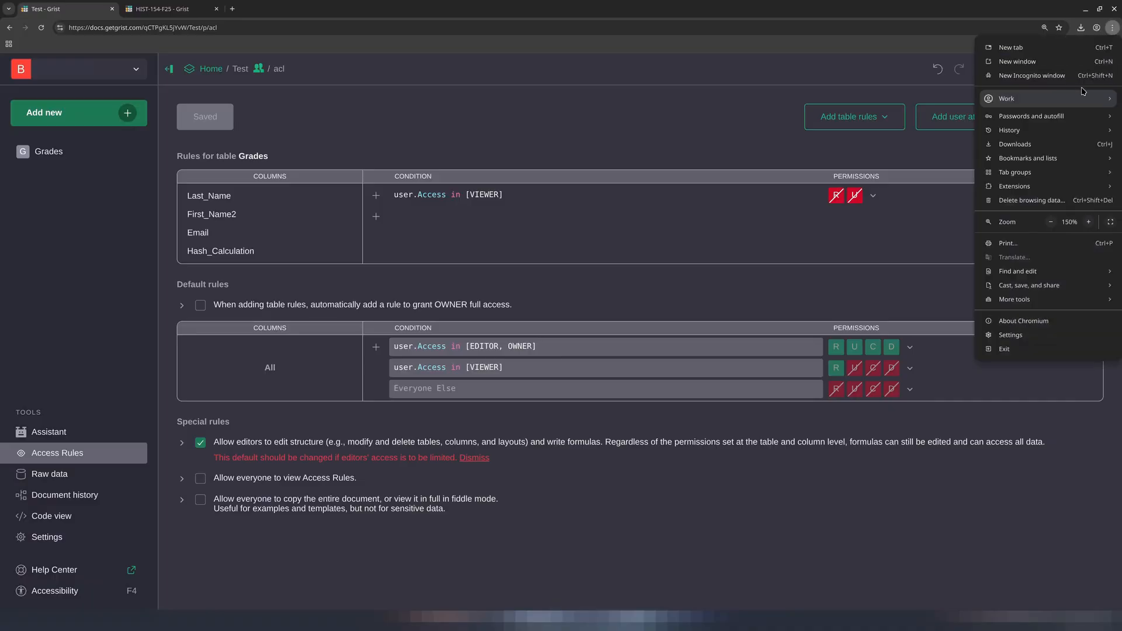
click(1017, 75)
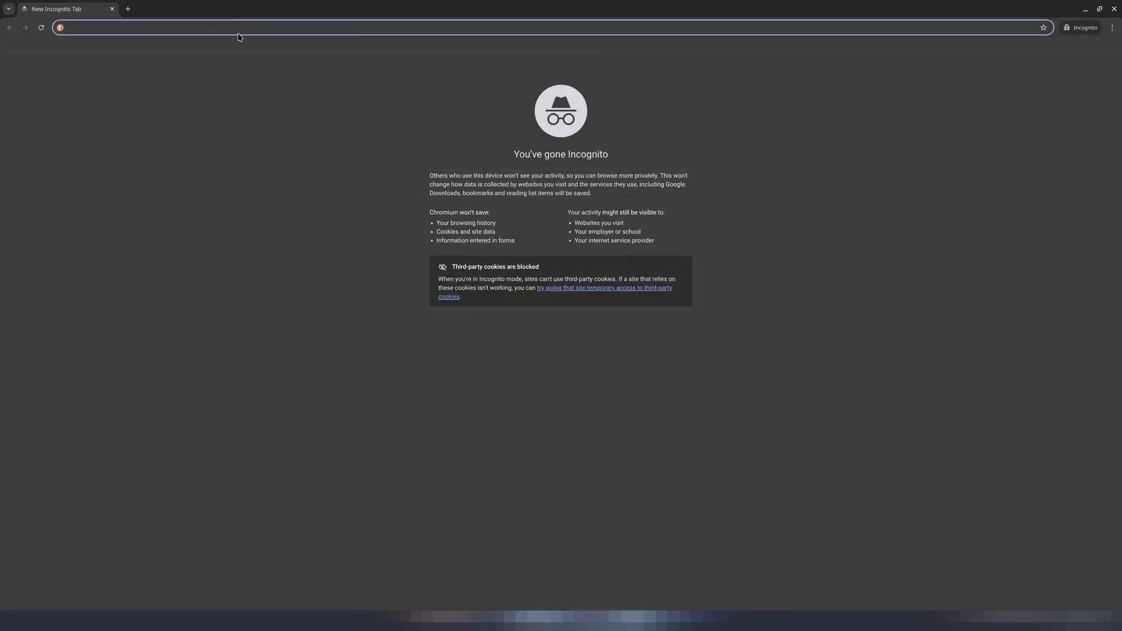
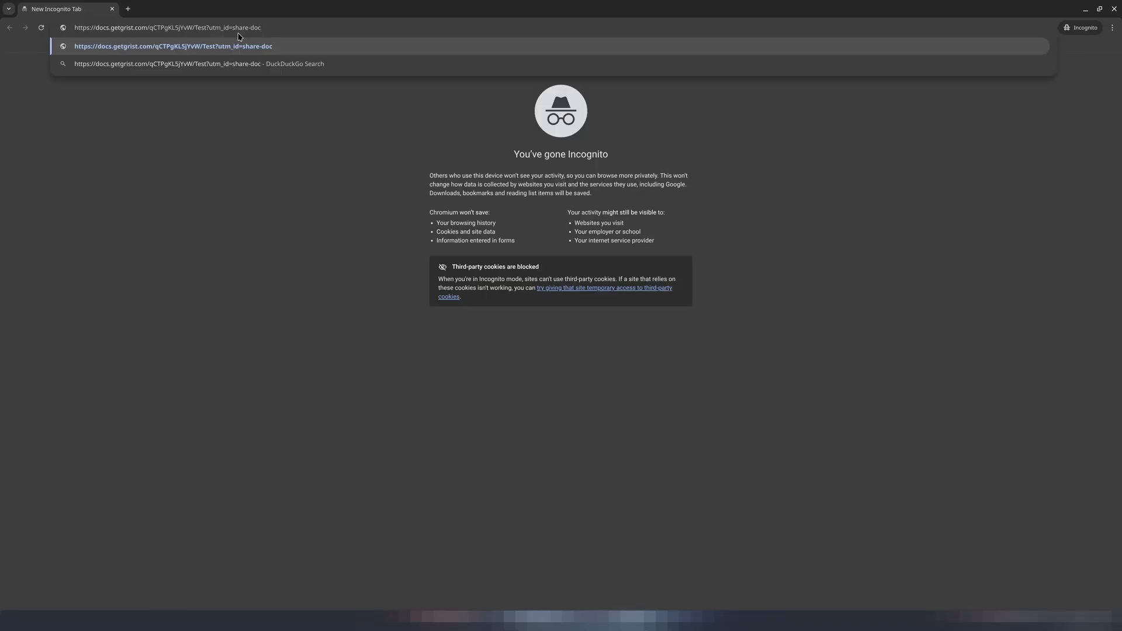
key(Return)
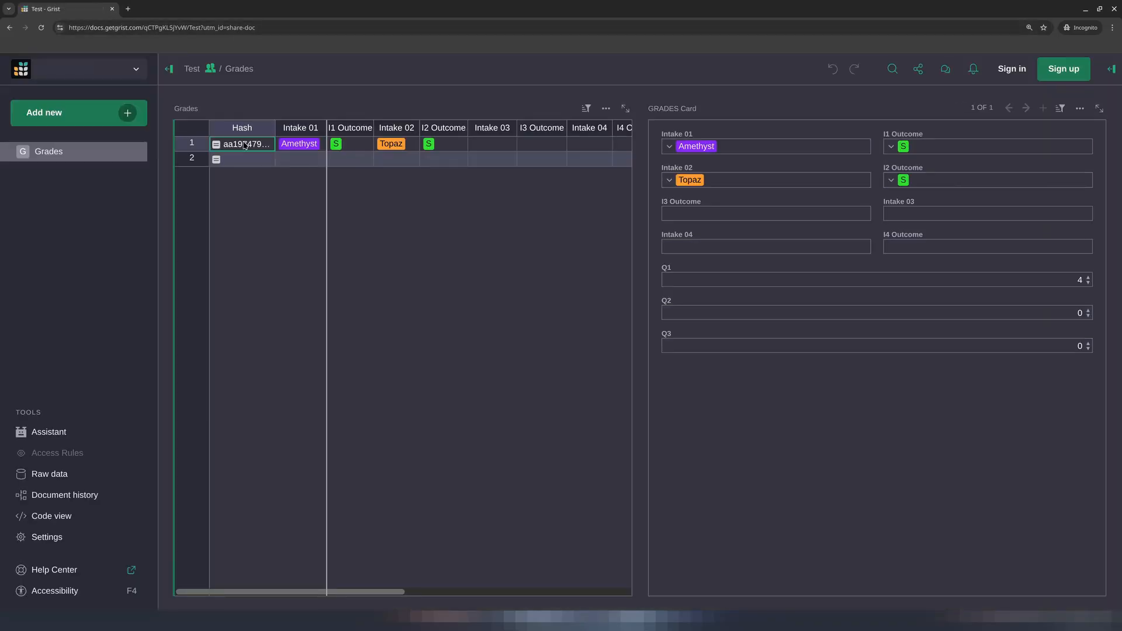
Inspect which columns of the Grades table are visible to the public viewer
click(297, 144)
click(356, 148)
click(405, 150)
click(451, 151)
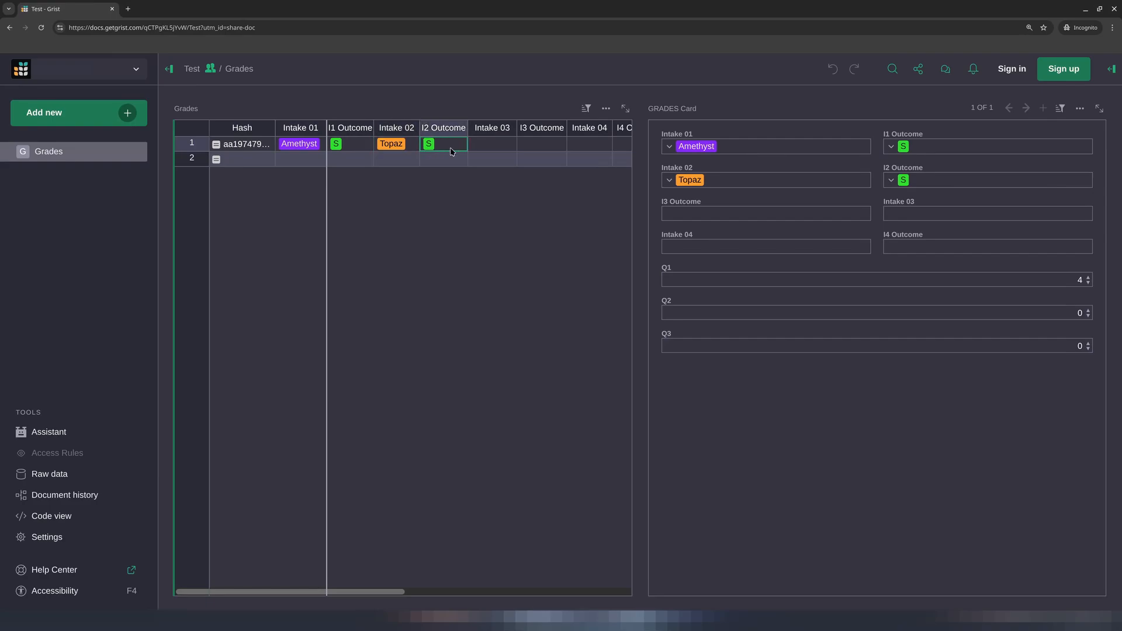
key(Right)
key(Right)
key(Left)
key(Left)
key(Left)
key(Left)
key(Left)
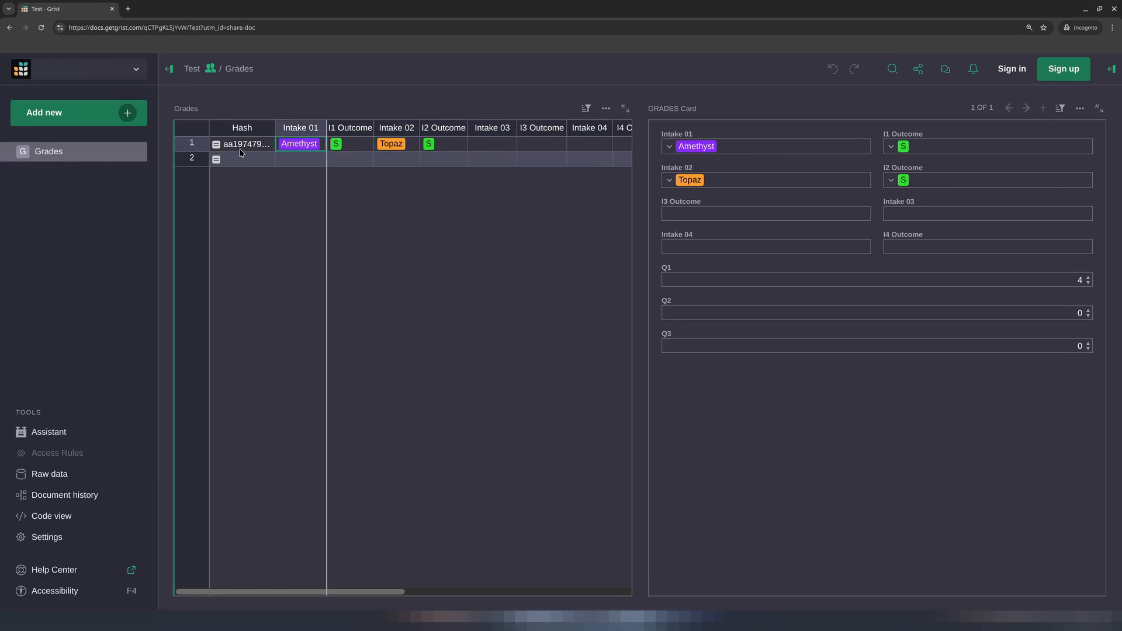
click(242, 147)
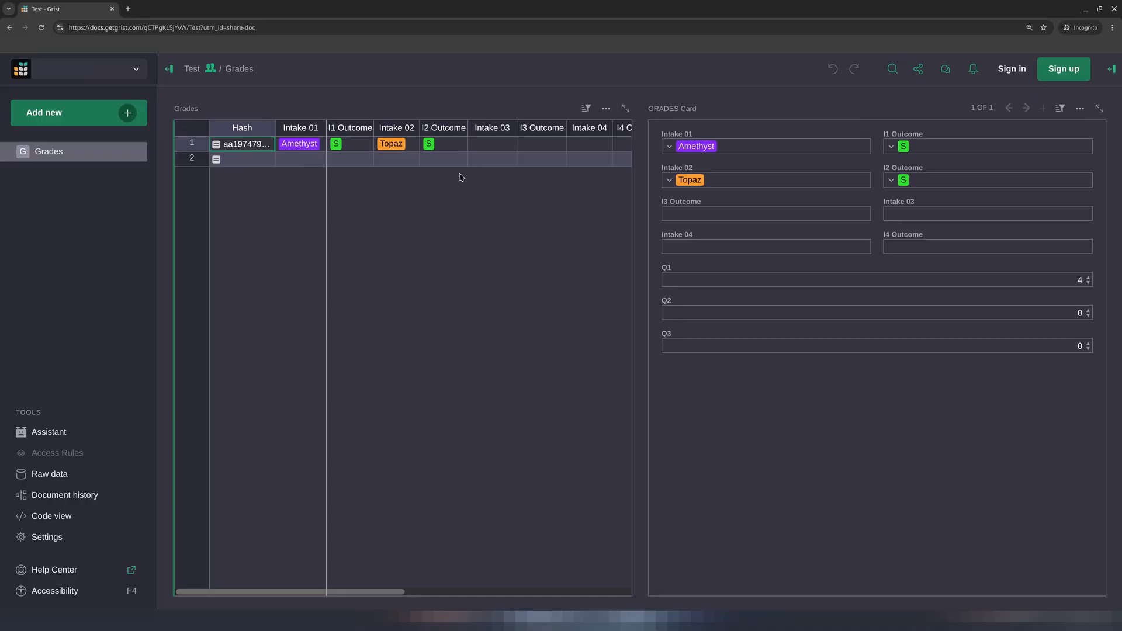
Try to edit the first student's Intake 03 cell as the public viewer
click(508, 152)
double_click(508, 149)
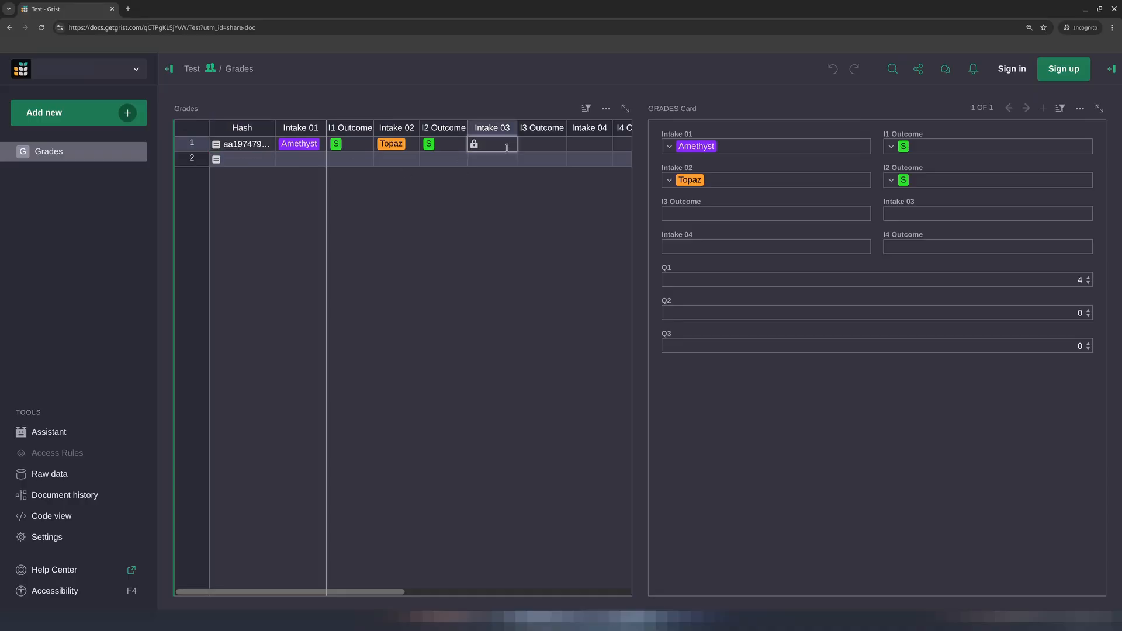
click(477, 147)
double_click(476, 147)
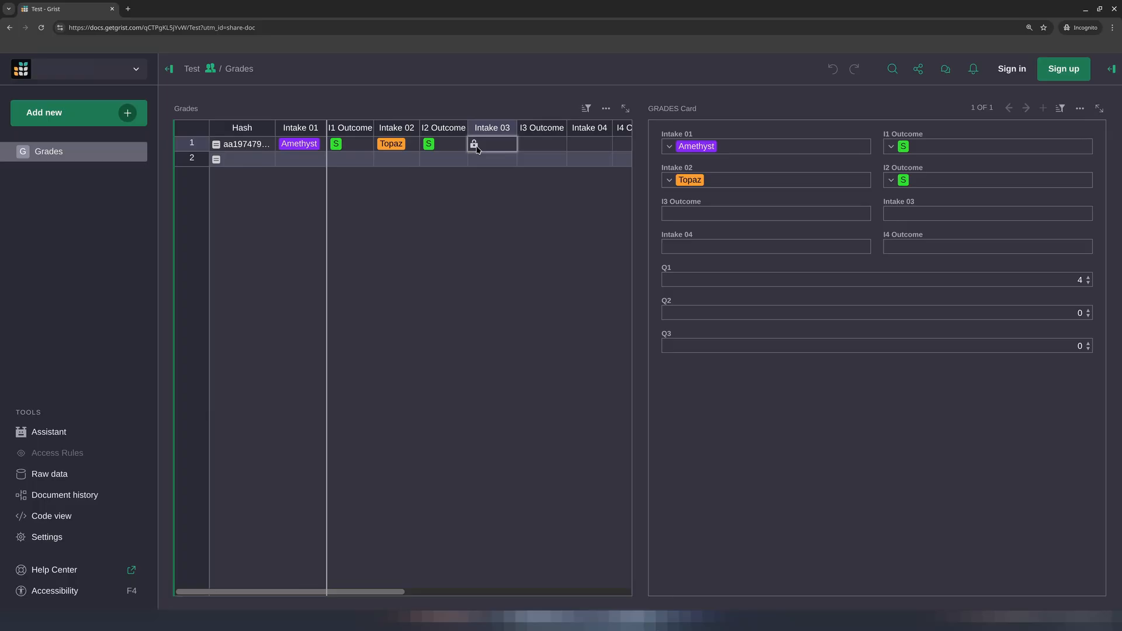